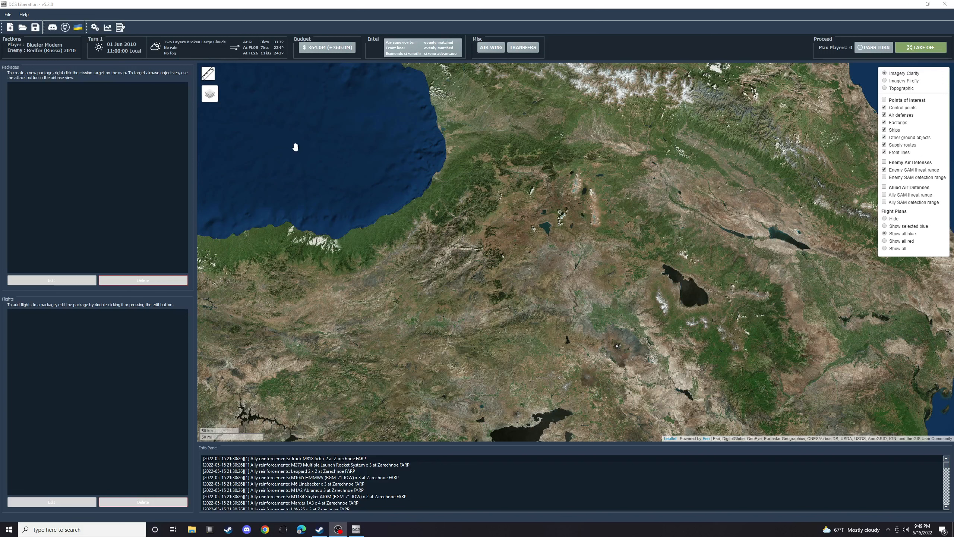
- Start a new game and choose the Caucasus - Mozdok to Maykop campaign
click(11, 28)
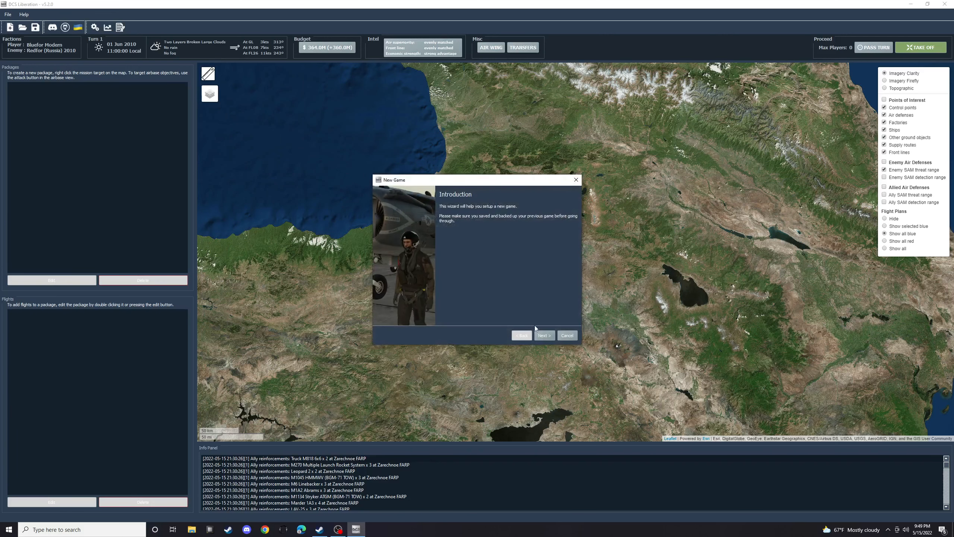
click(545, 335)
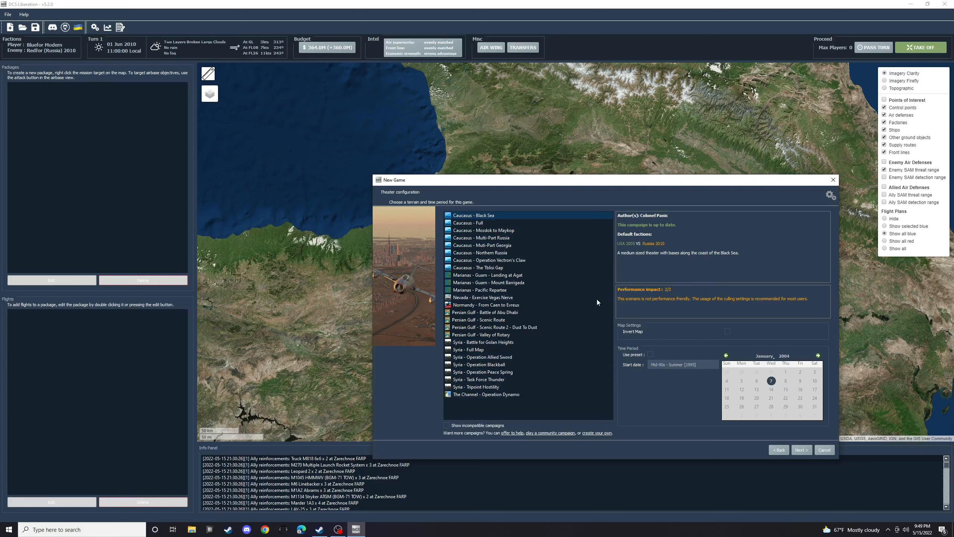
click(492, 230)
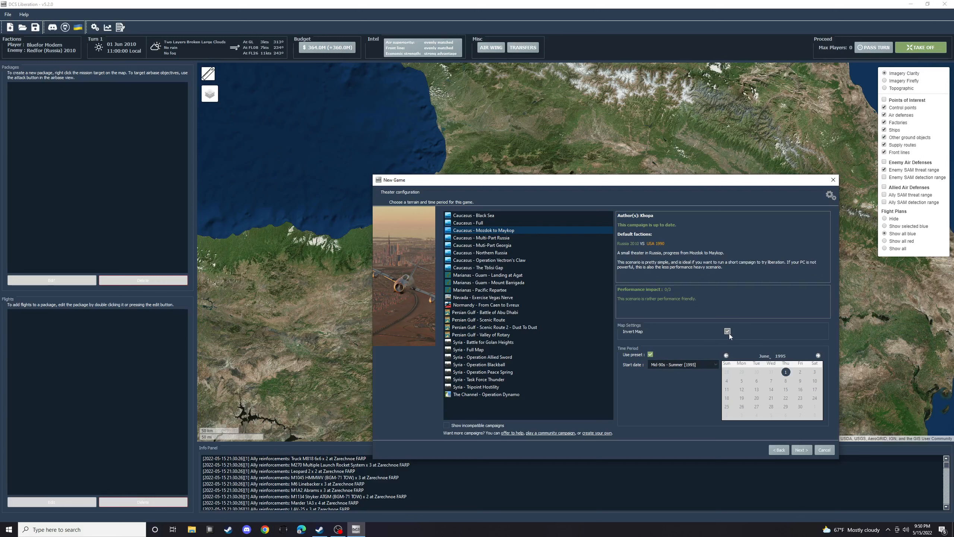
- Set the campaign's start date to the preset Modern - Summer [2010] and continue to the faction selection
click(651, 354)
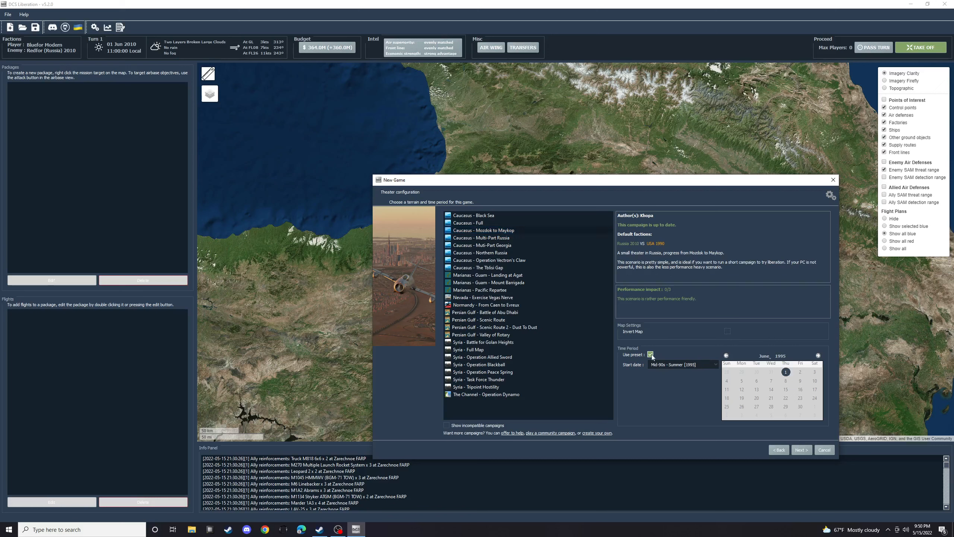
click(651, 354)
click(667, 364)
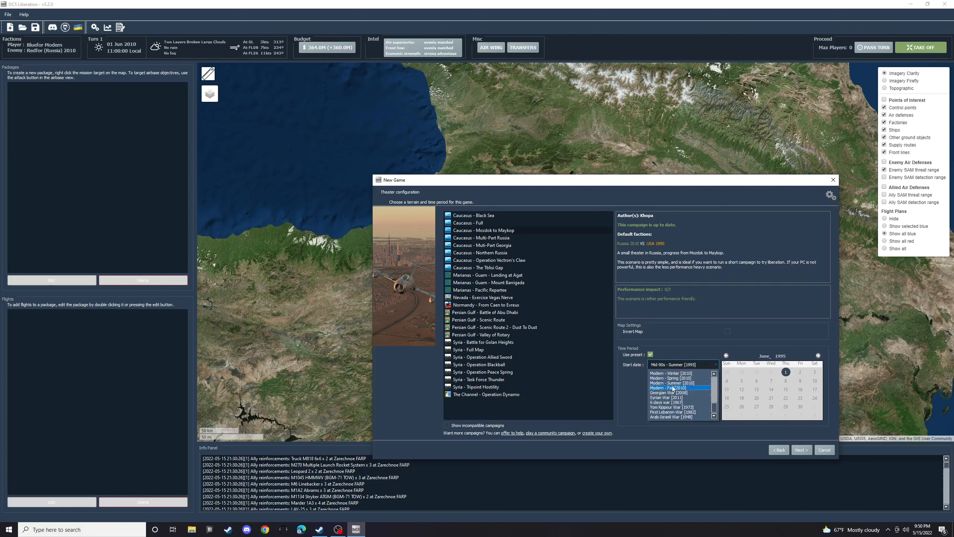
click(669, 383)
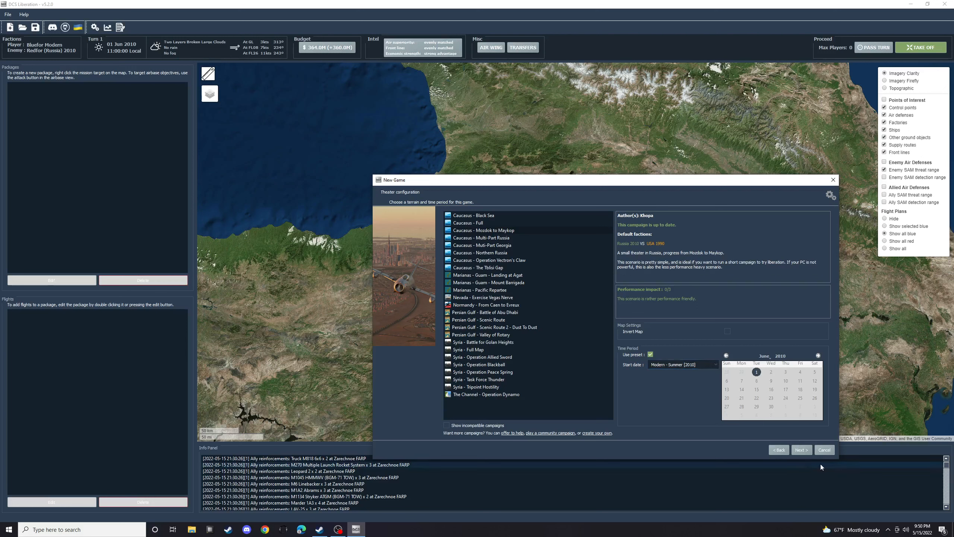
click(801, 449)
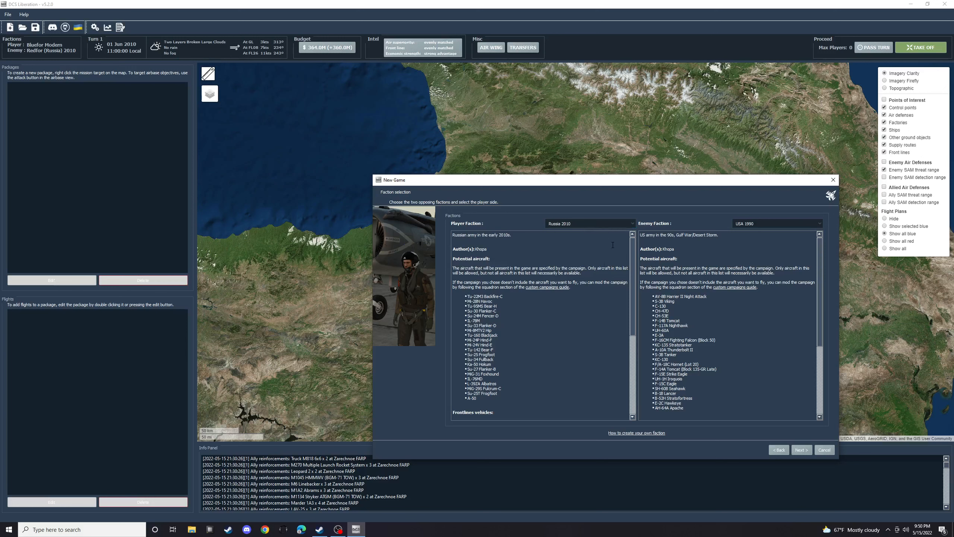
- Set the player faction to Bluefor Modern and review its aircraft, frontline vehicles and air defenses
click(578, 223)
scroll(571, 259, up, 5)
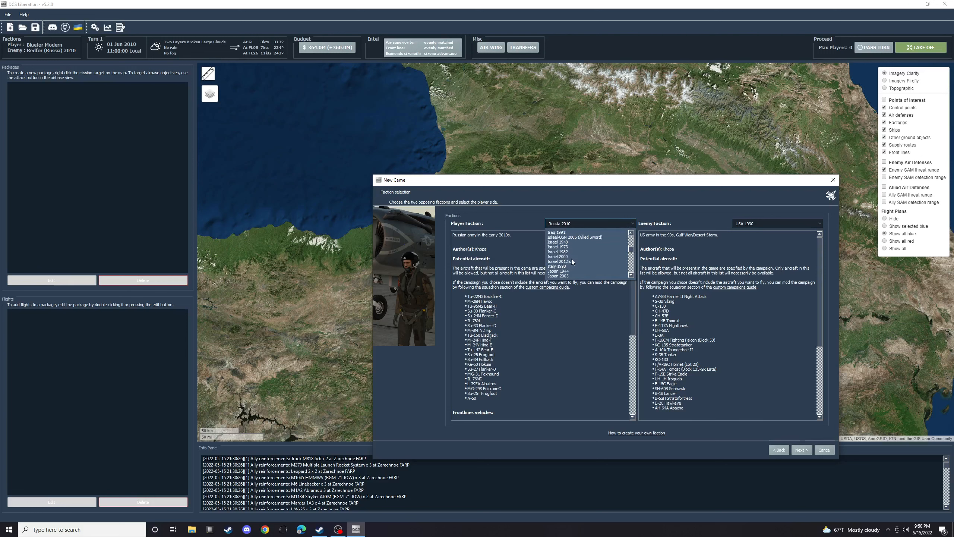
scroll(571, 259, up, 7)
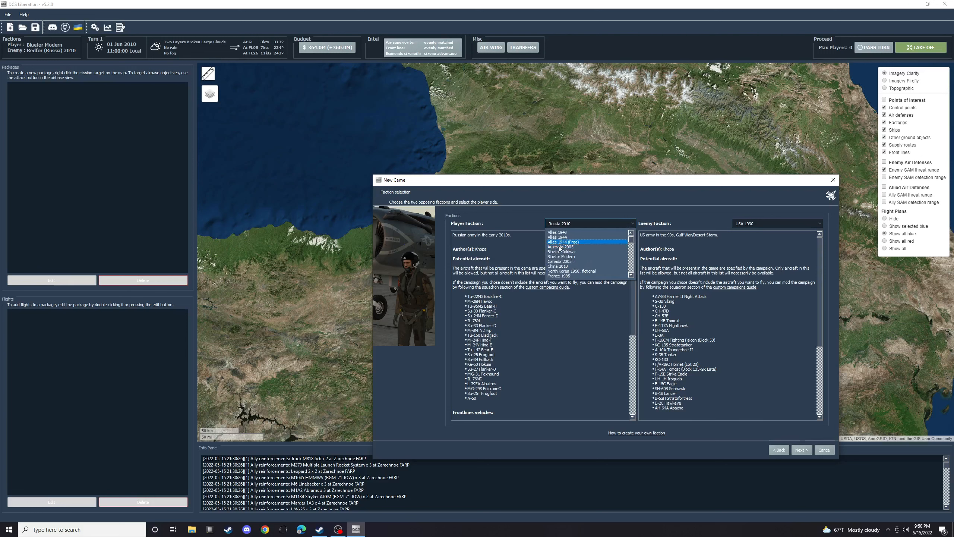
click(560, 257)
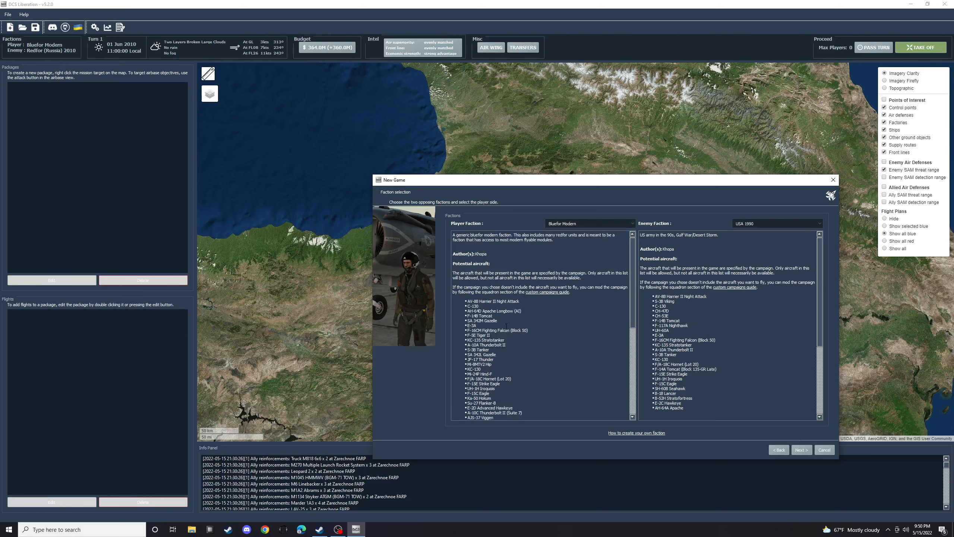
scroll(500, 358, down, 3)
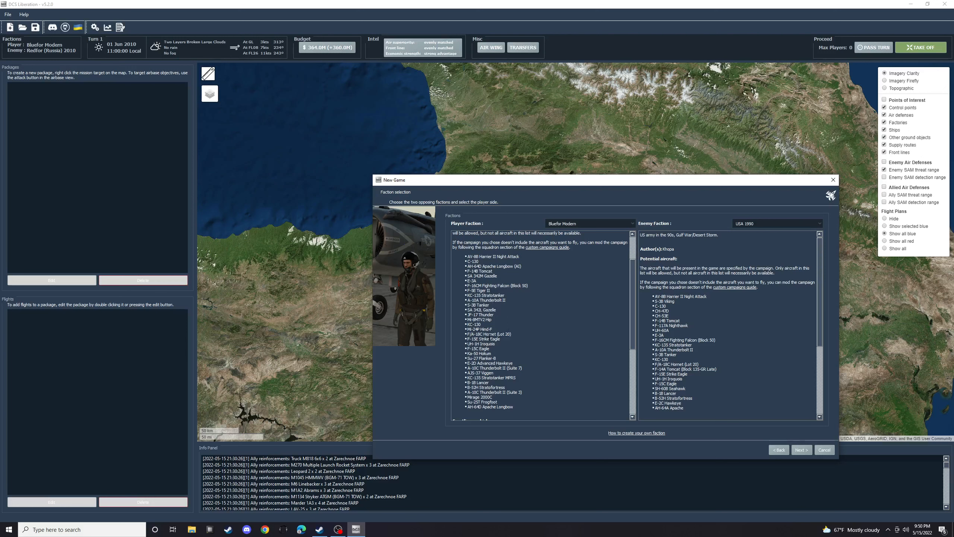
scroll(499, 365, down, 2)
scroll(510, 362, up, 2)
scroll(518, 338, down, 6)
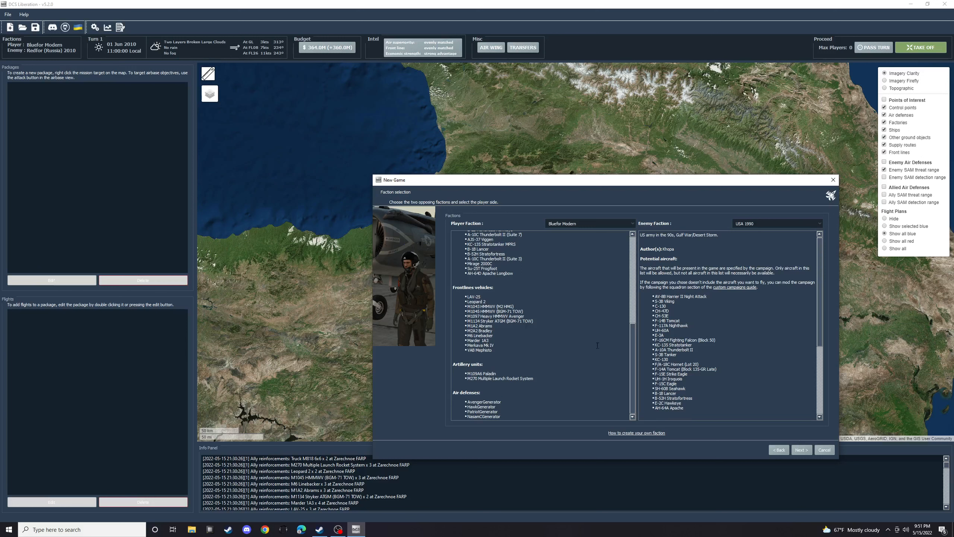
- Set the enemy faction to Redfor (Russia) 2010 and review its aircraft, vehicles and air defenses
click(803, 227)
scroll(767, 260, up, 5)
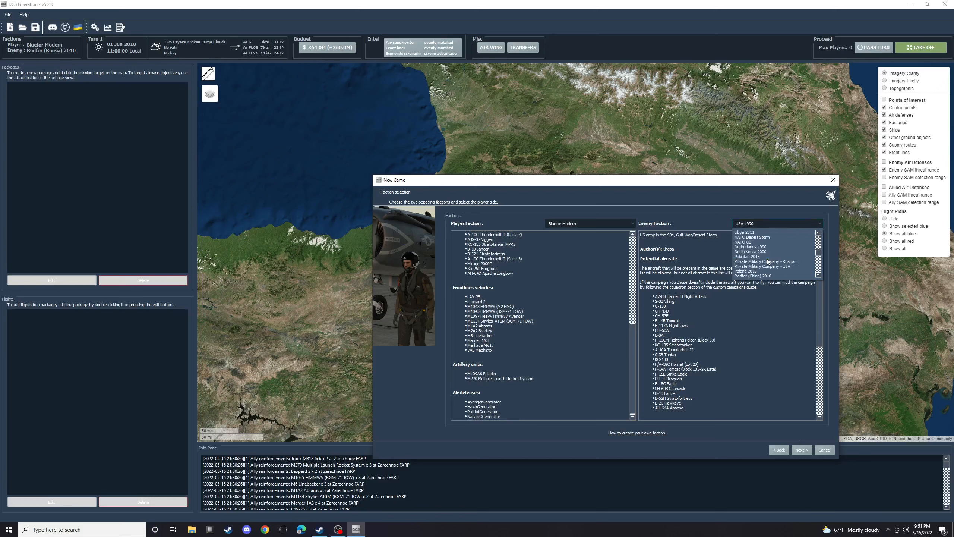
scroll(768, 260, down, 4)
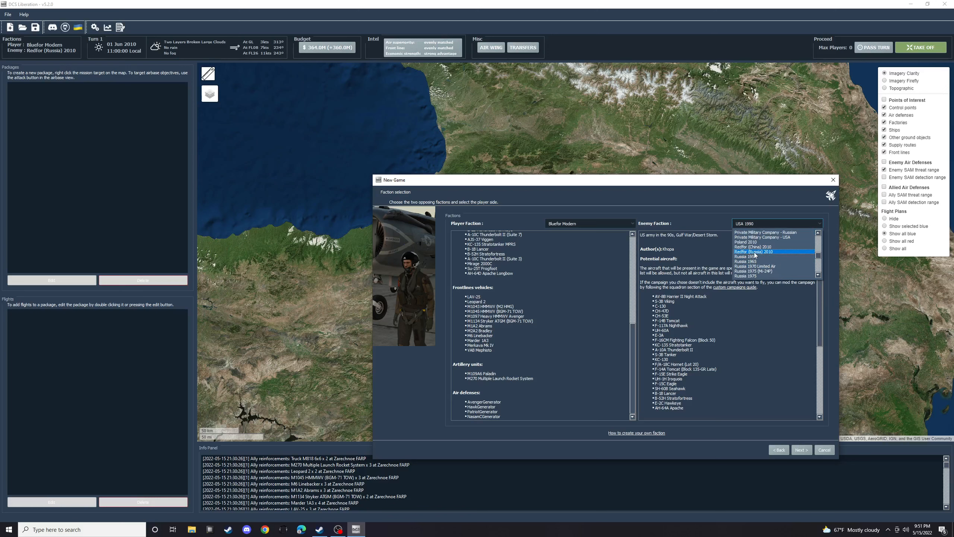
click(755, 252)
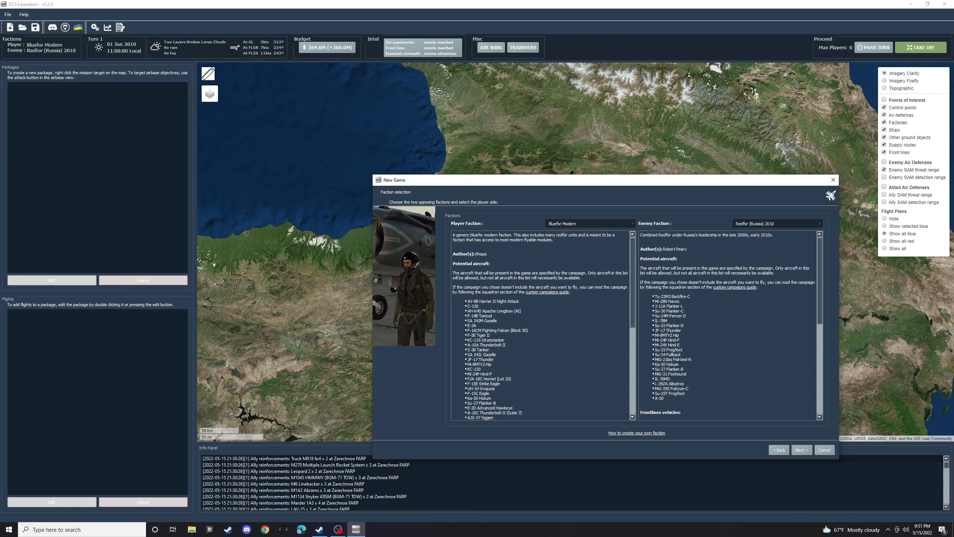
scroll(682, 361, down, 5)
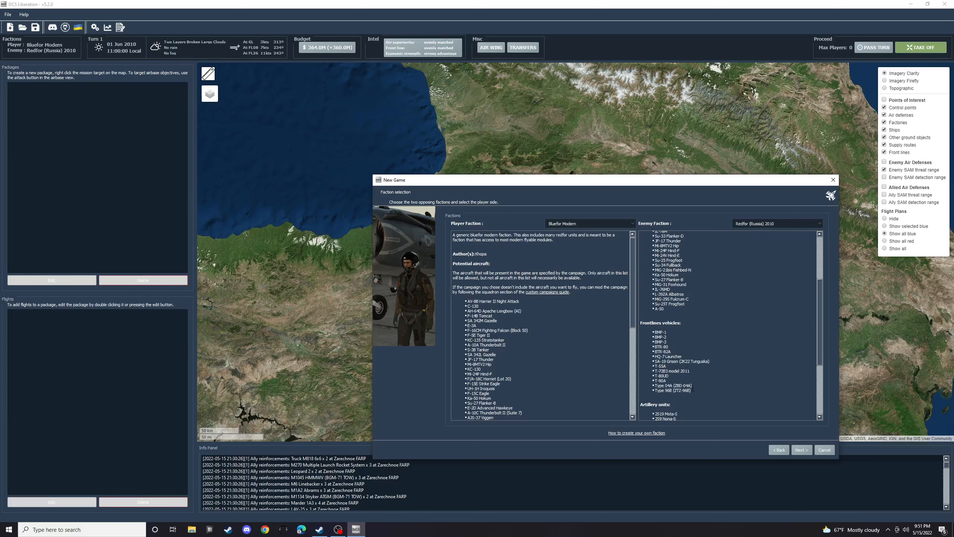
scroll(654, 343, down, 5)
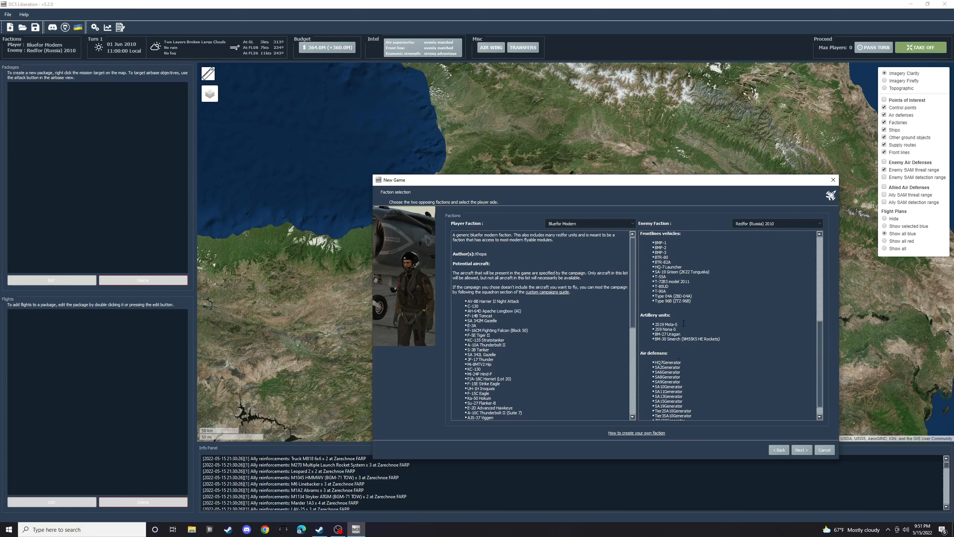
scroll(699, 345, down, 1)
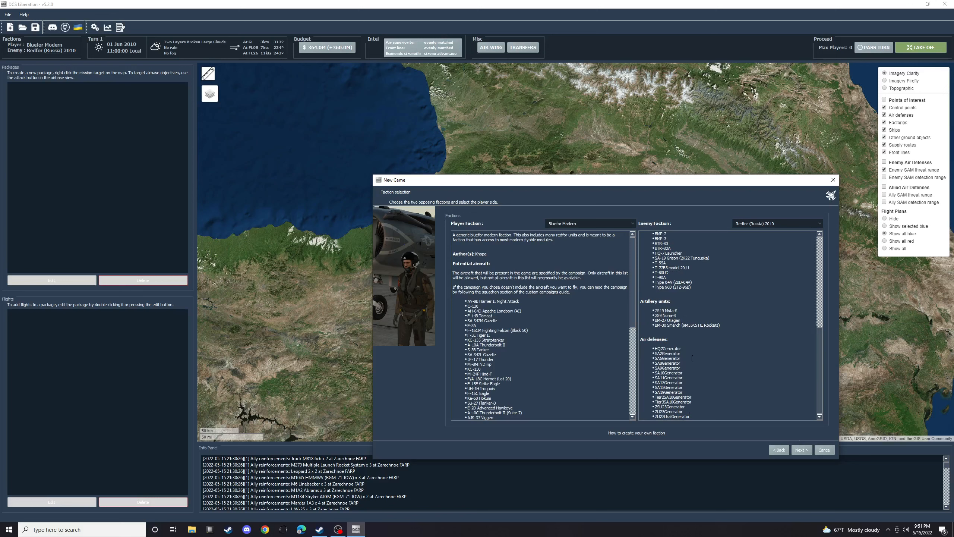
- Continue to the generator settings, adjust the desired mission duration slightly and accept the page
click(802, 450)
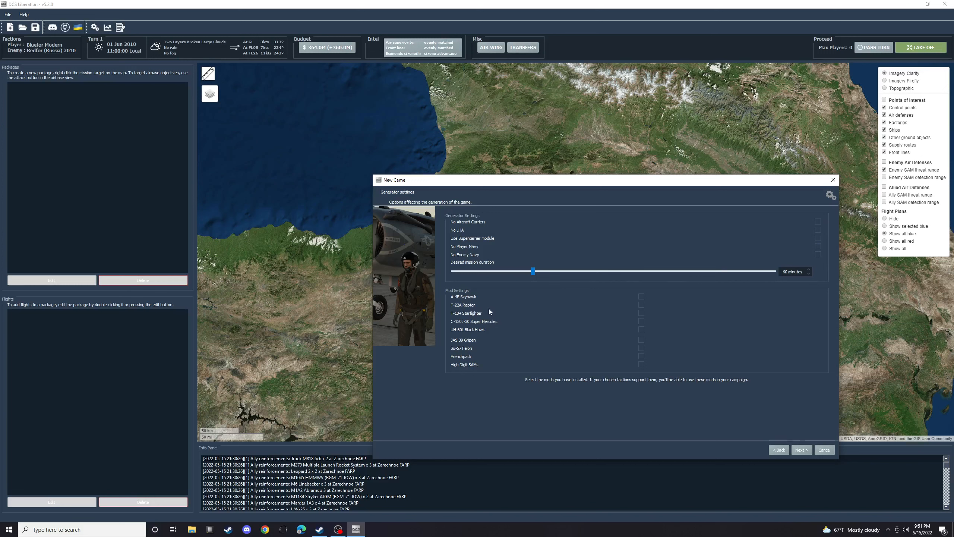
drag(534, 270, 538, 270)
click(805, 453)
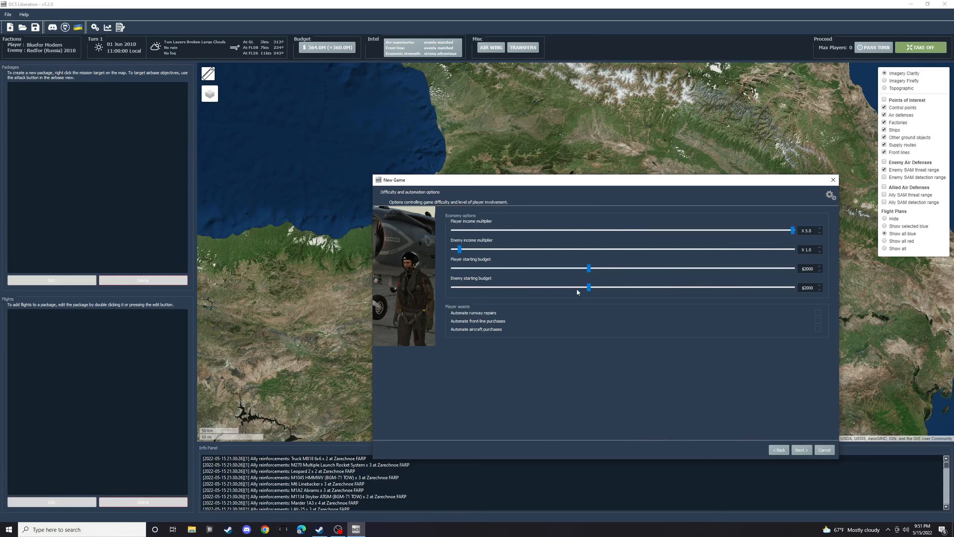
- Raise the enemy starting budget and enable automated runway repairs and front-line purchases, leaving the difficulty page afterwards confirmed
drag(590, 288, 729, 289)
click(818, 313)
click(818, 321)
click(801, 450)
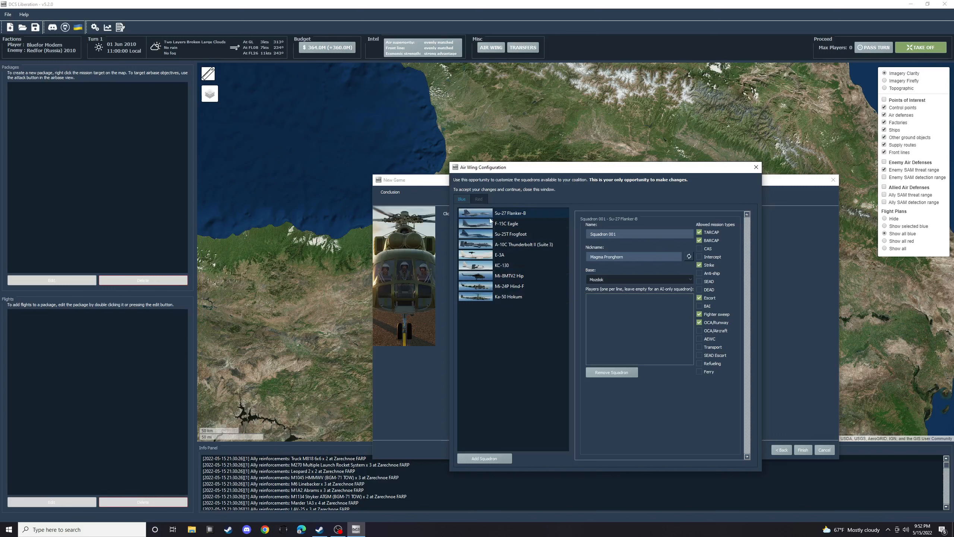
- Remove the Su-27 Flanker-B and Su-25T Frogfoot squadrons from the blue air wing
click(517, 215)
click(607, 373)
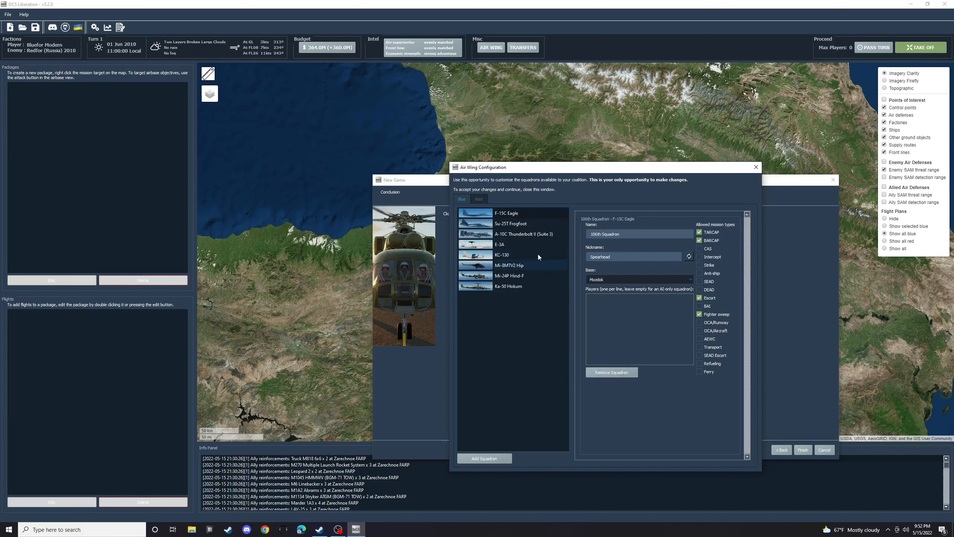
click(509, 224)
click(612, 372)
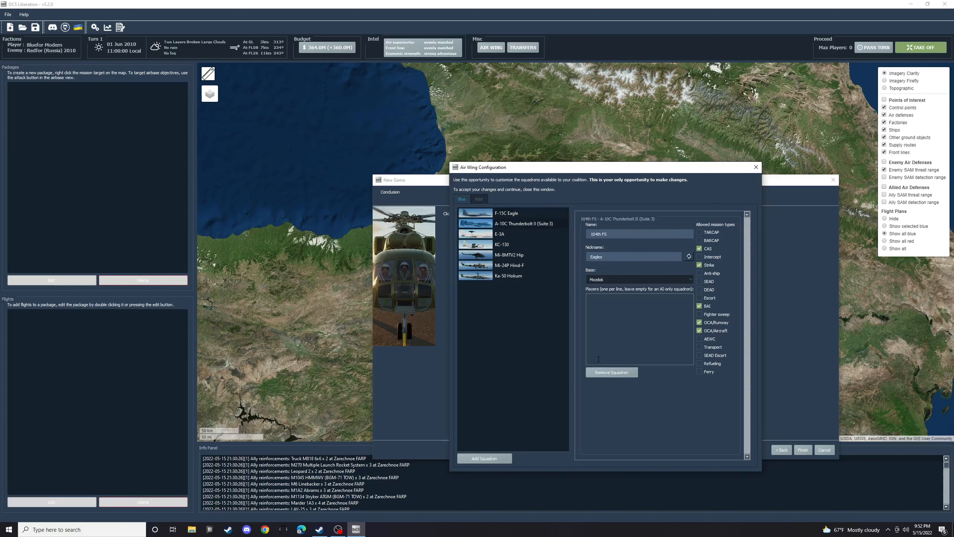
- Remove the Mi-8MTV2 Hip, Mi-24P Hind-F and Ka-50 Hokum helicopter squadrons from the blue air wing
click(504, 256)
click(612, 374)
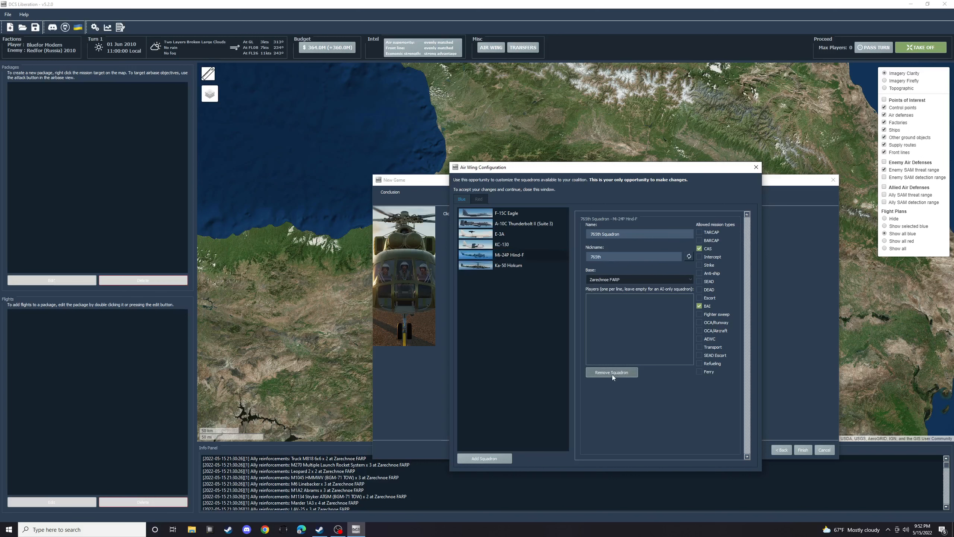
click(612, 374)
click(612, 373)
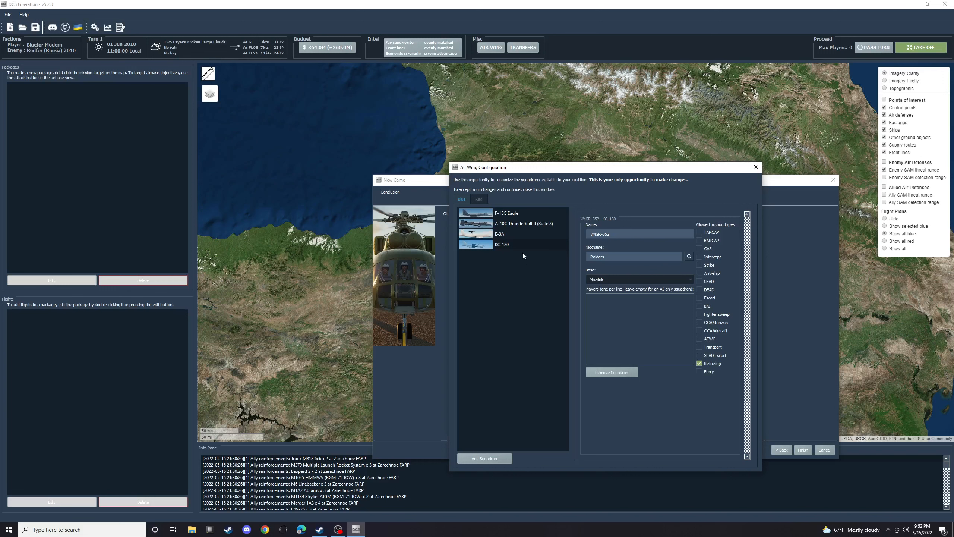
- Remove the KC-130 and A-10C Thunderbolt II (Suite 3) squadrons from the blue air wing
click(478, 248)
click(614, 372)
click(522, 224)
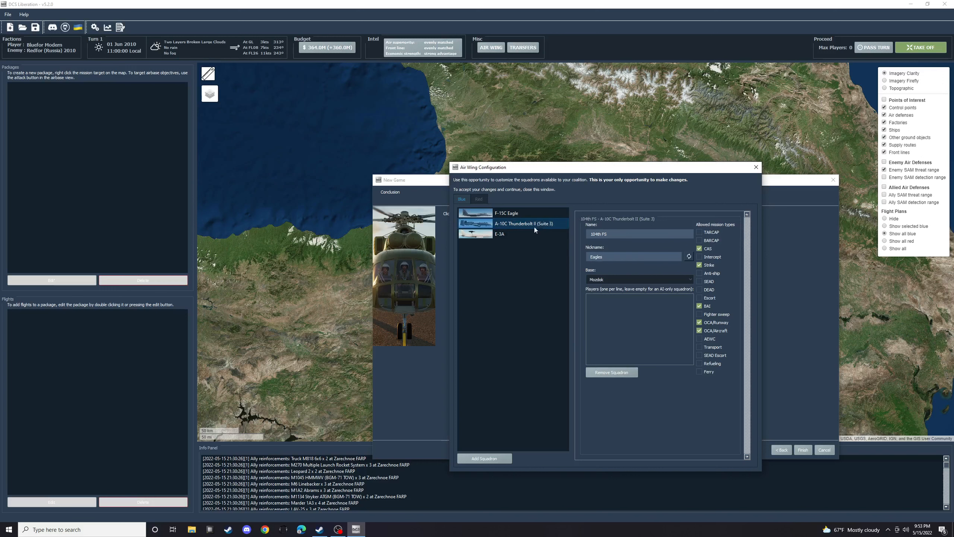
click(613, 372)
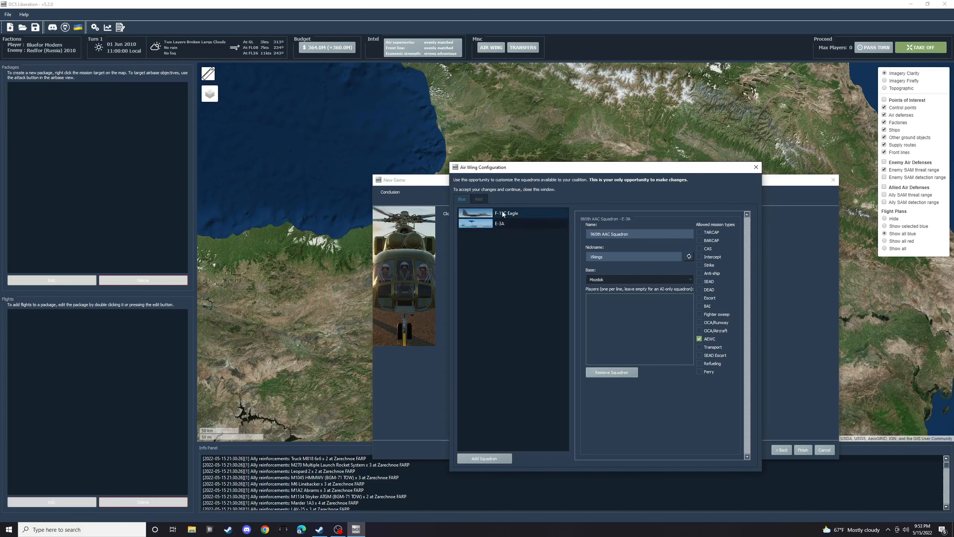
- Add an A-10C Thunderbolt II (Suite 7) squadron based at Mozdok with the None (Random) preset
click(486, 457)
click(503, 241)
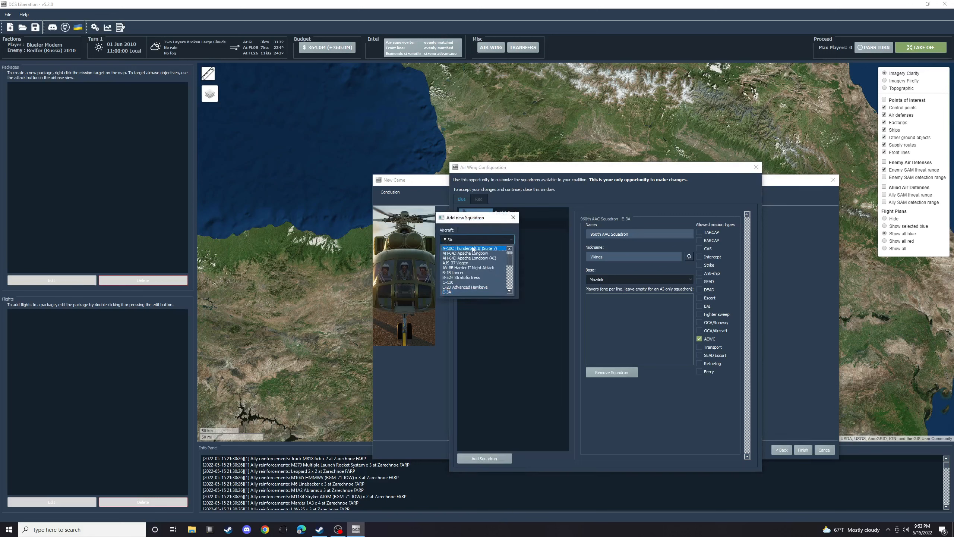
click(486, 258)
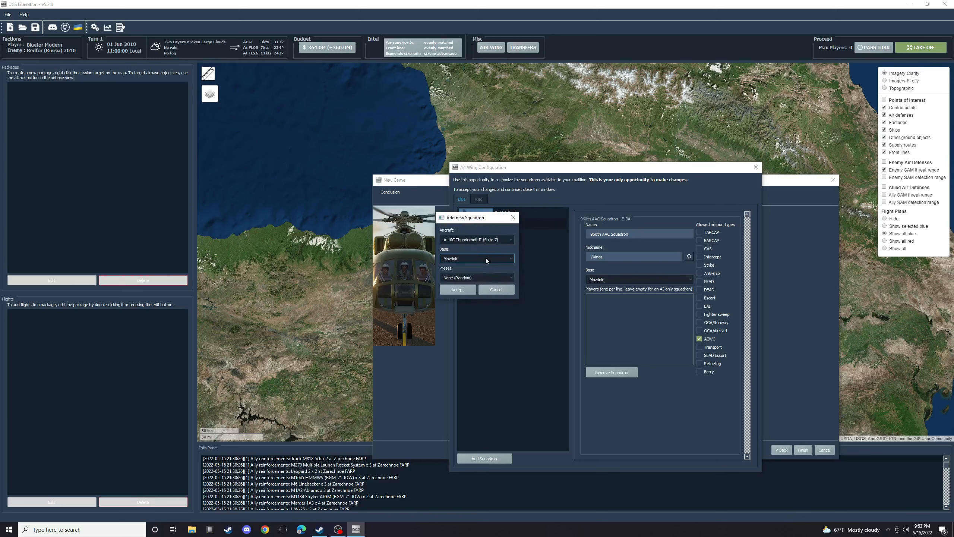
click(460, 291)
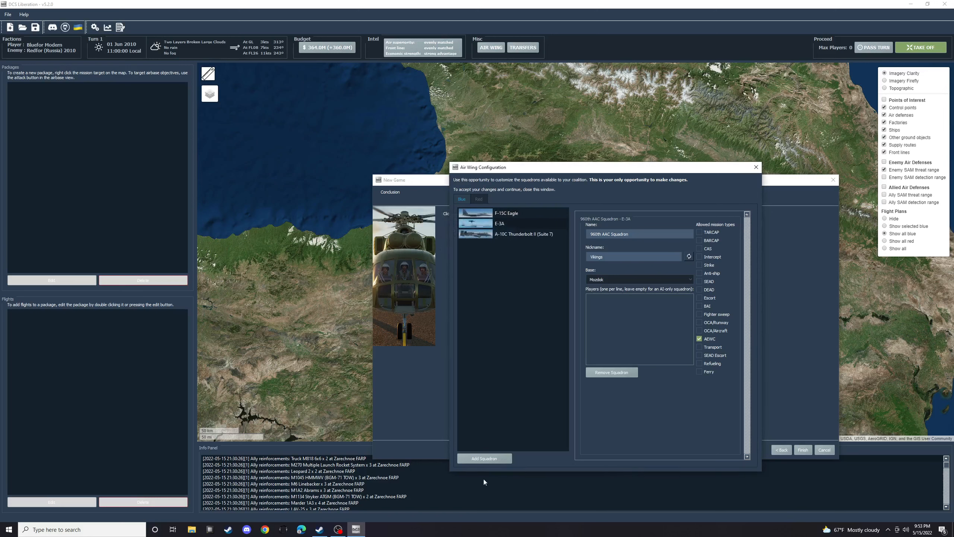
- Add an AH-64D Apache Longbow squadron based at Zarechnoe FARP with the None (Random) preset
click(483, 460)
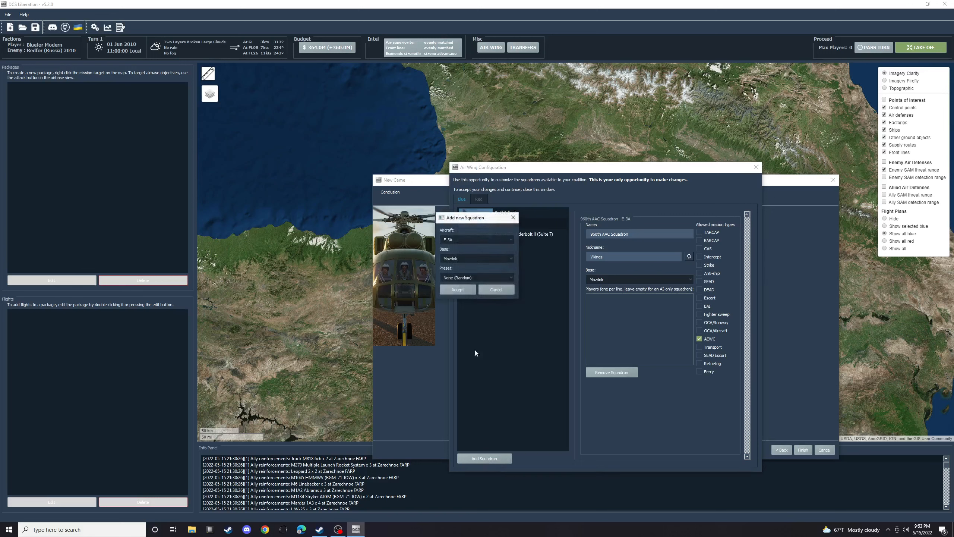
click(466, 242)
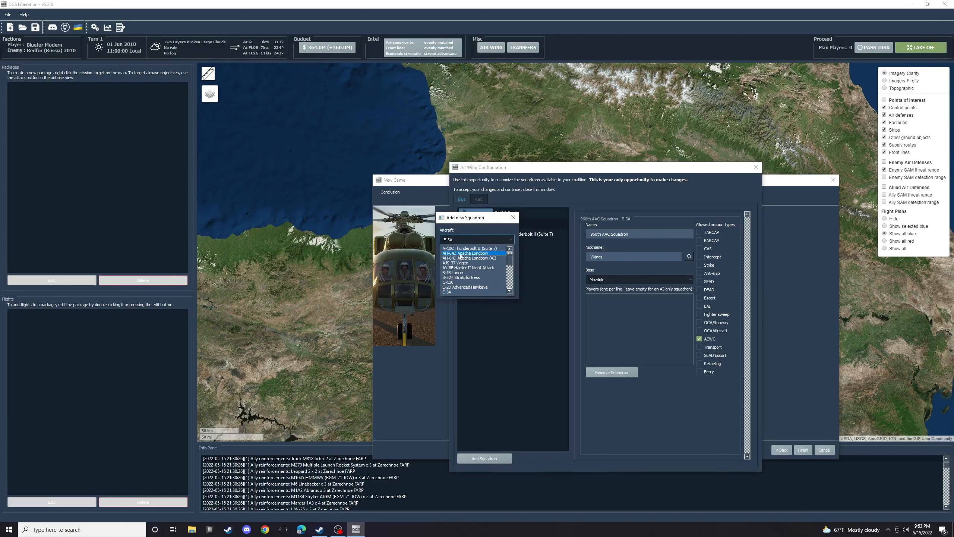
click(461, 254)
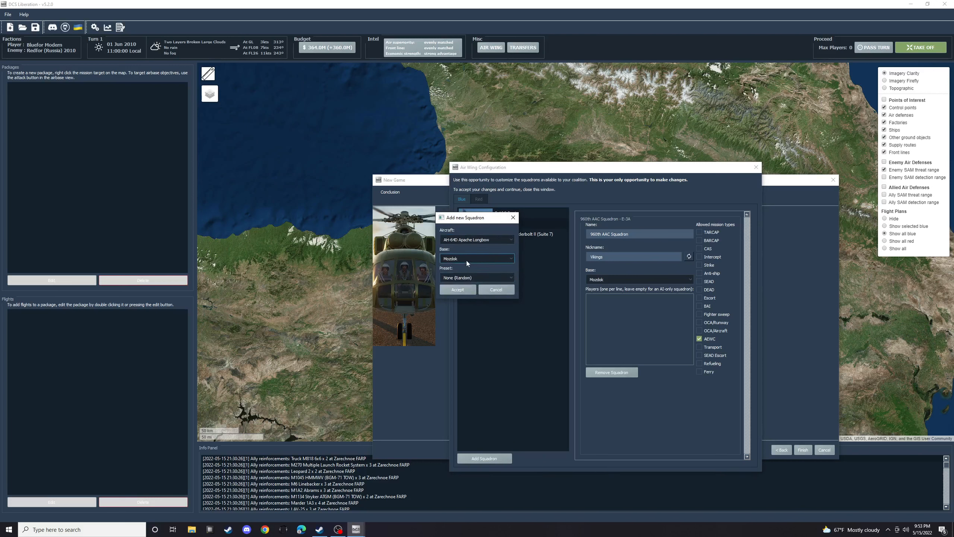
click(466, 259)
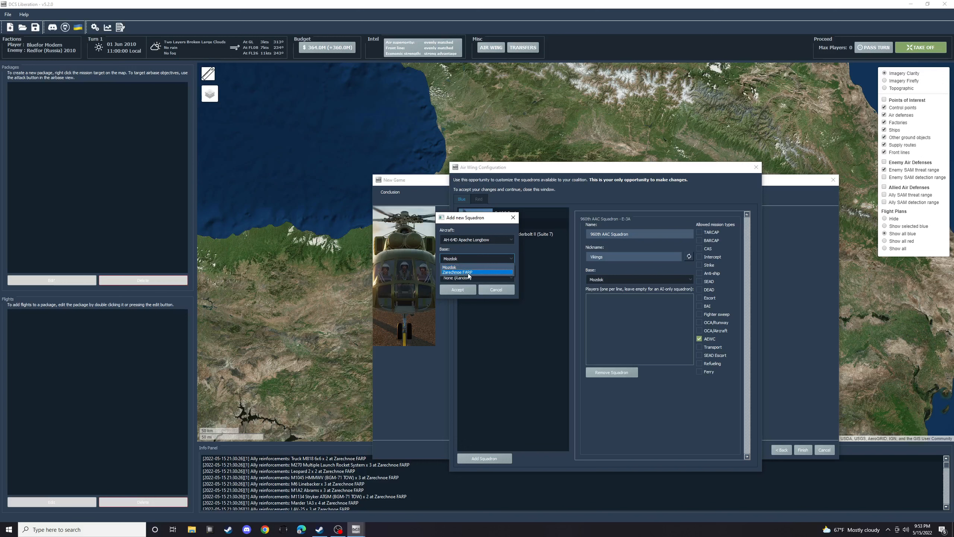
click(468, 273)
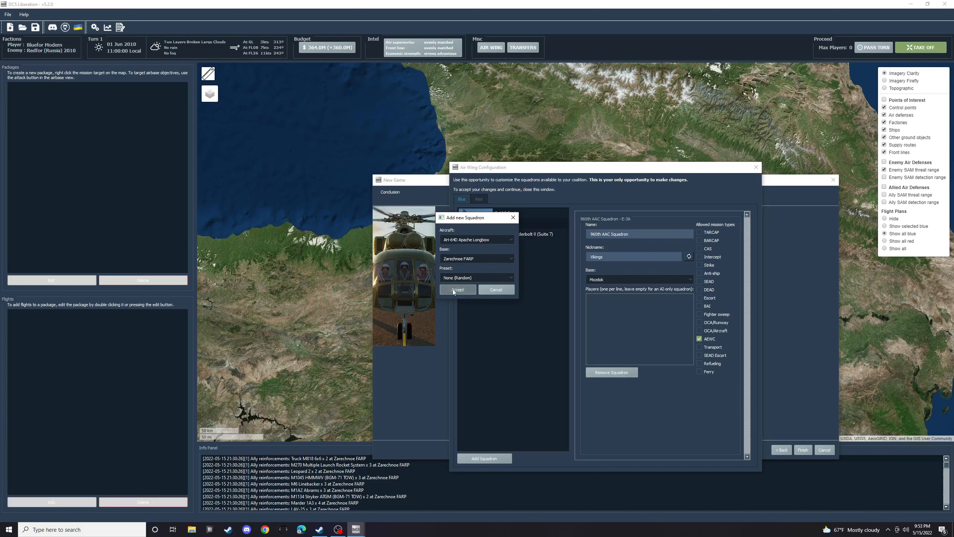
click(453, 277)
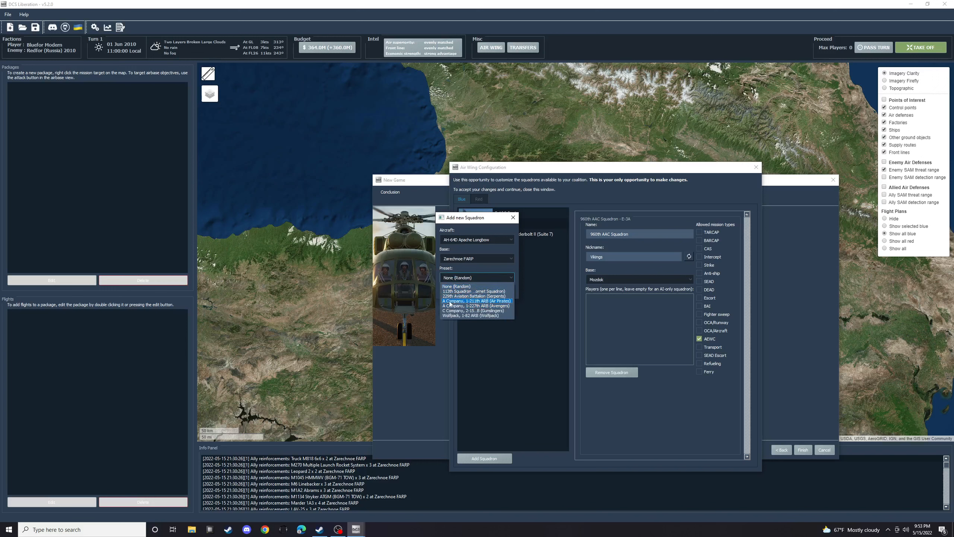
click(463, 286)
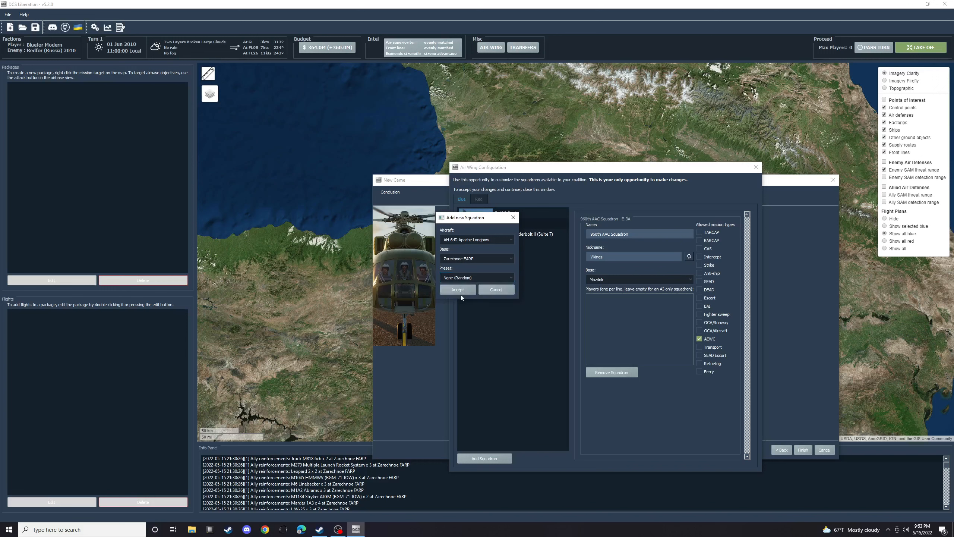
click(458, 289)
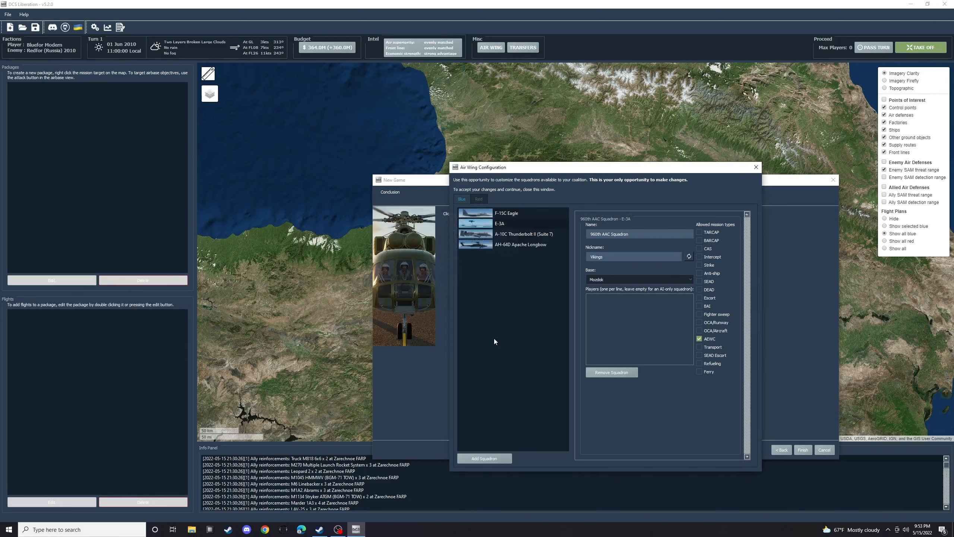
- Add an F-16CM Fighting Falcon (Block 50) squadron based at Mozdok to the blue air wing
click(494, 460)
click(472, 240)
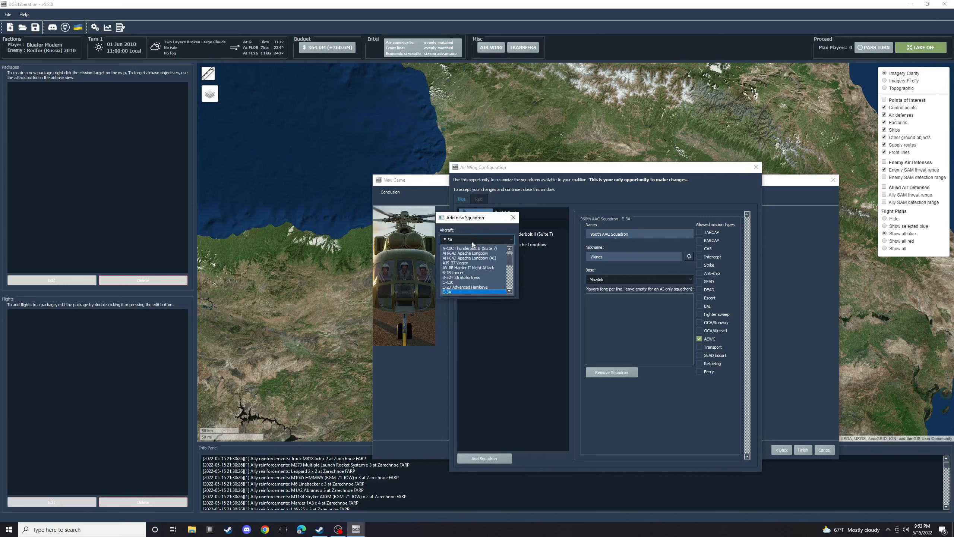
scroll(464, 274, down, 2)
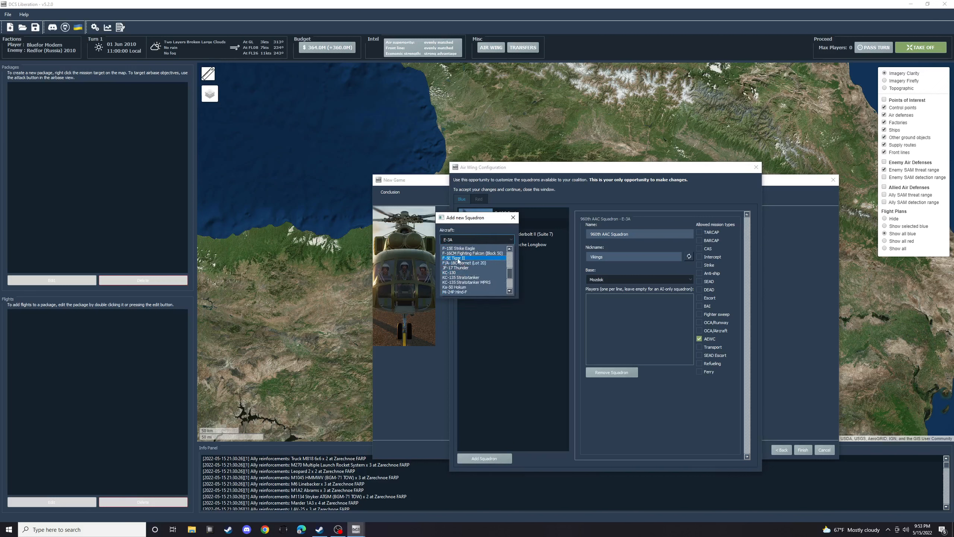
click(465, 253)
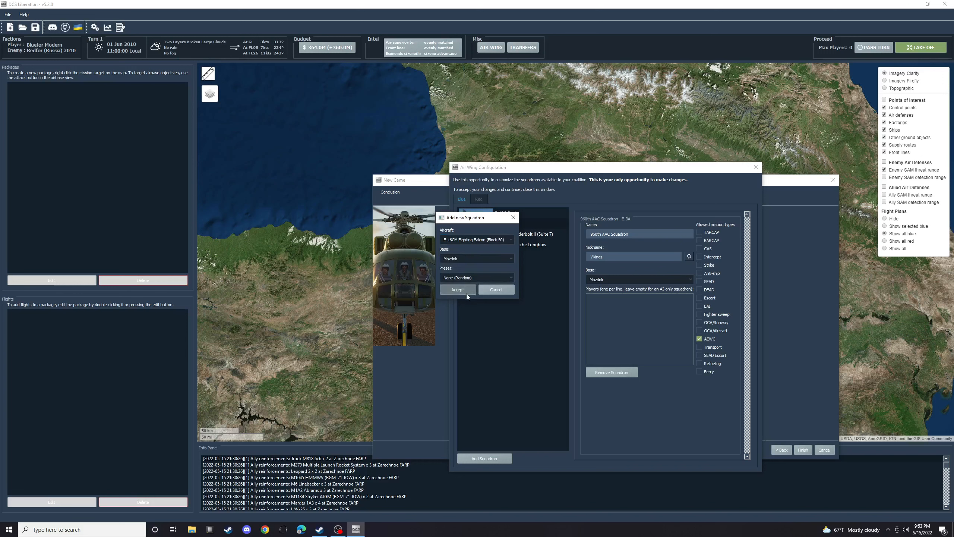
click(462, 287)
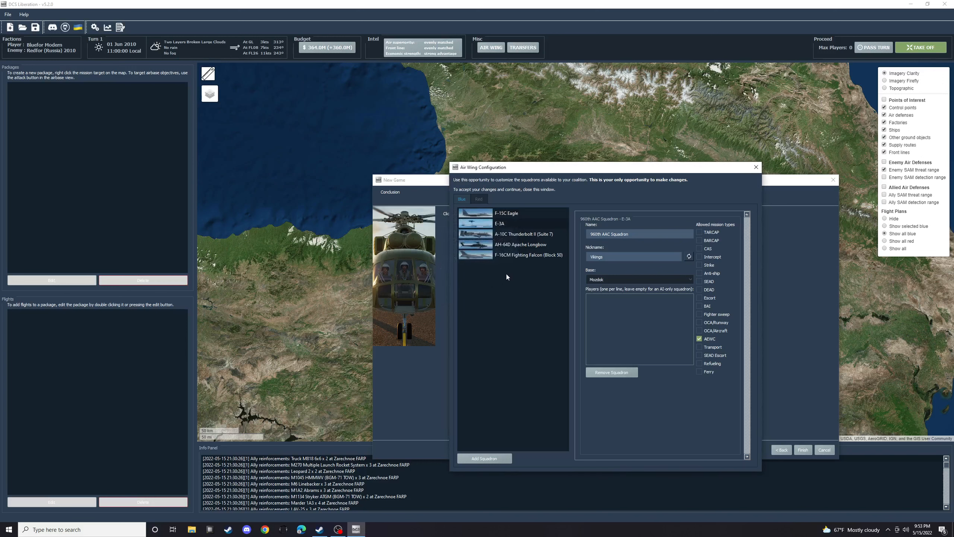
- Add an AJS-37 Viggen squadron based at Mozdok with the None (Random) preset
click(508, 457)
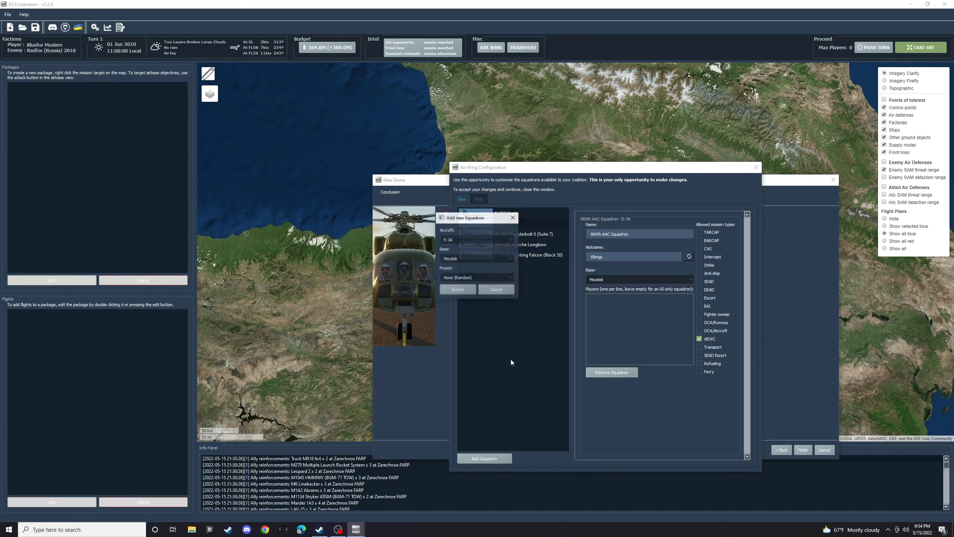
click(469, 240)
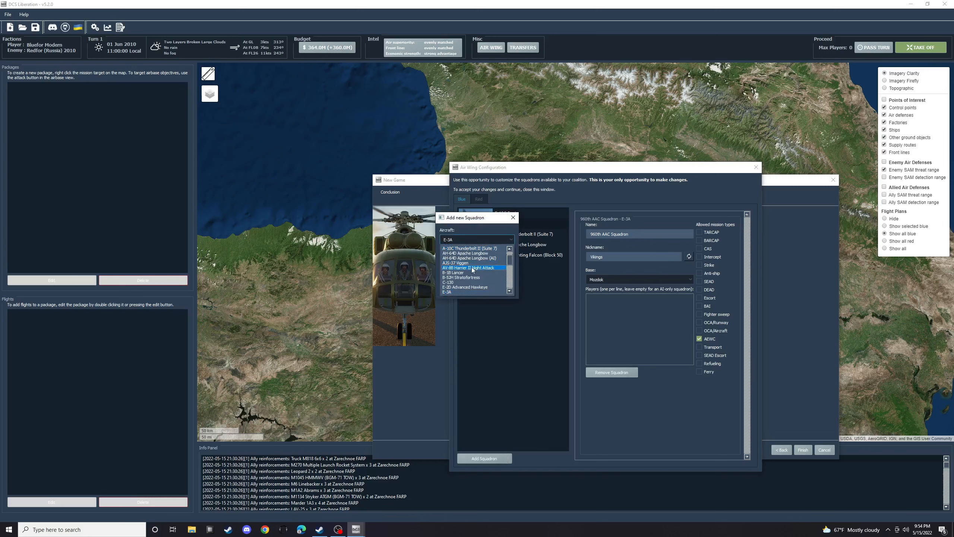
scroll(473, 269, up, 3)
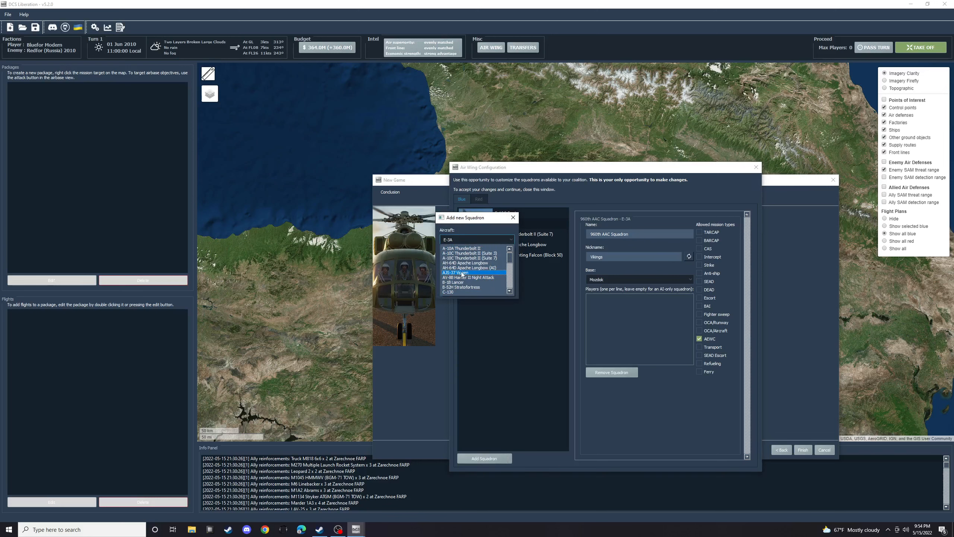
click(460, 272)
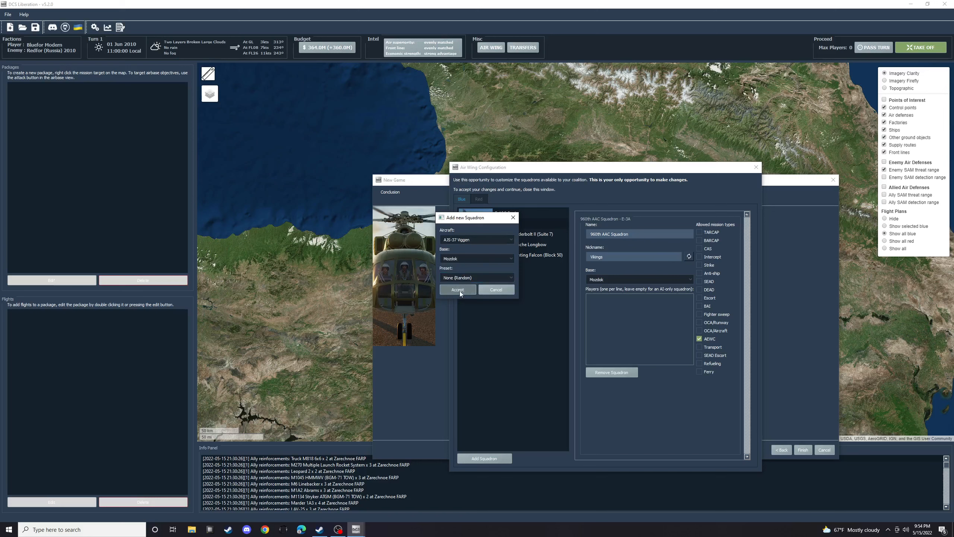
click(459, 290)
- Add an F-14B Tomcat squadron based at Mozdok with the None (Random) preset
click(485, 458)
click(477, 240)
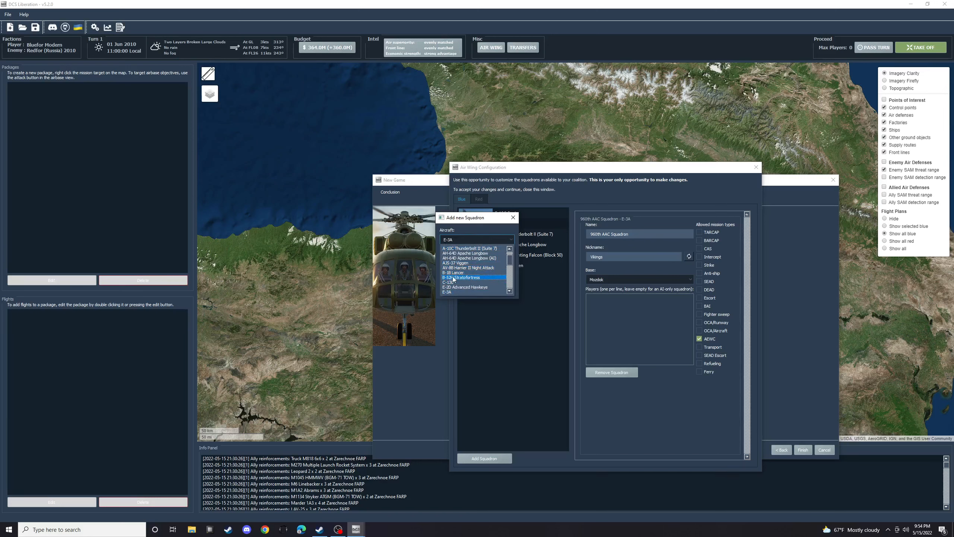
scroll(467, 287, down, 2)
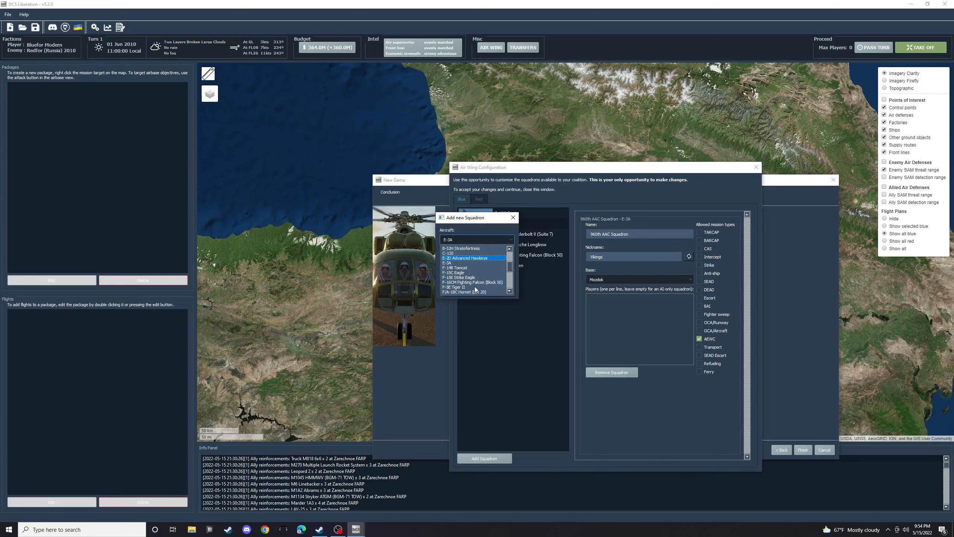
click(460, 267)
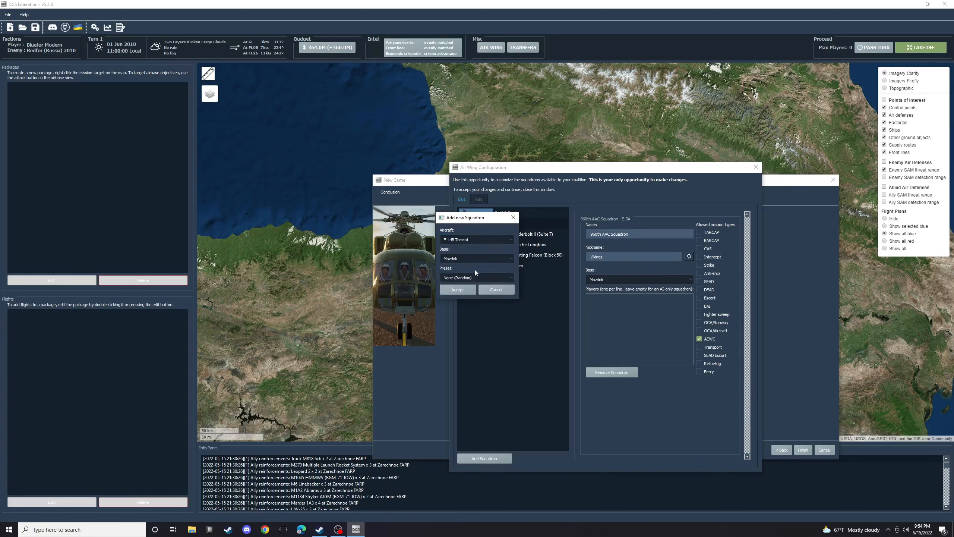
click(464, 286)
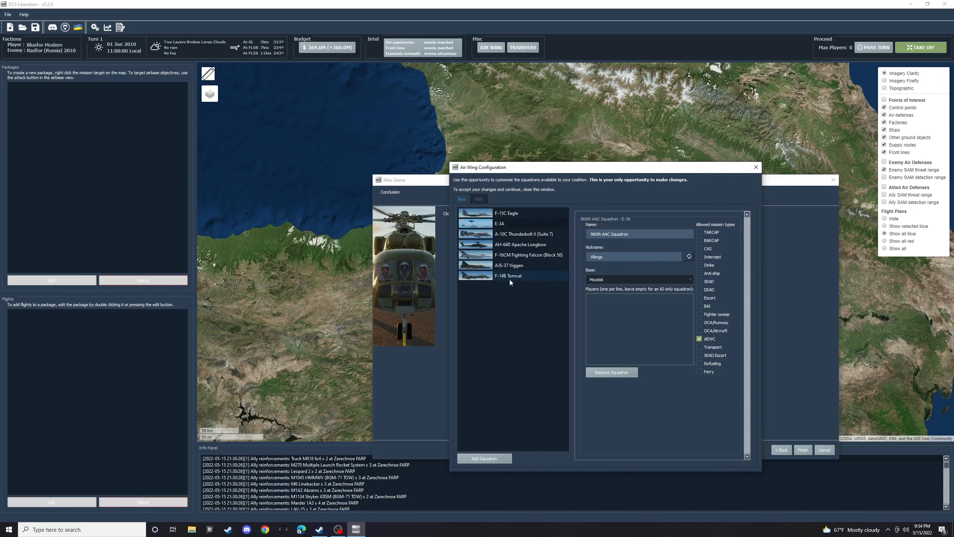
- Add a B-1B Lancer squadron to the blue air wing, keeping the default base and preset
click(479, 458)
click(465, 240)
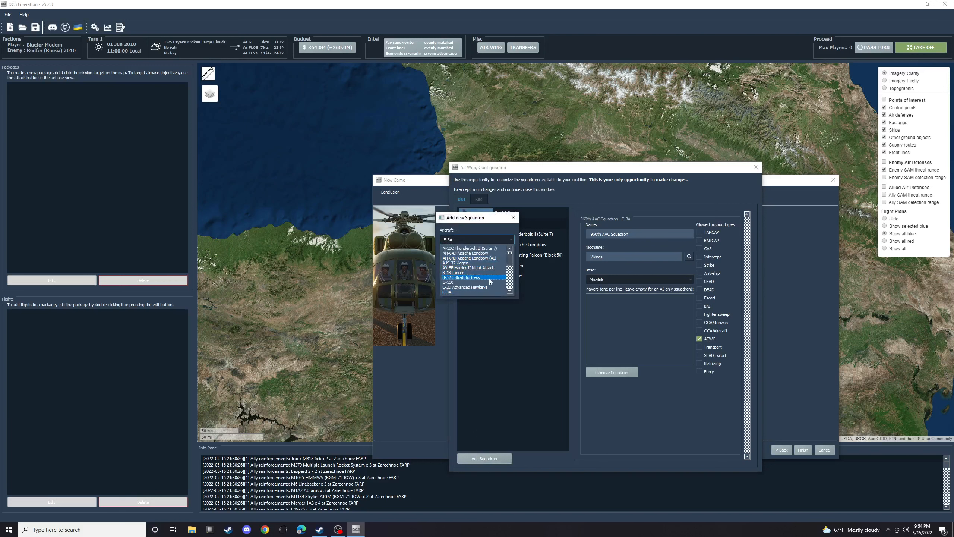
click(456, 273)
click(461, 290)
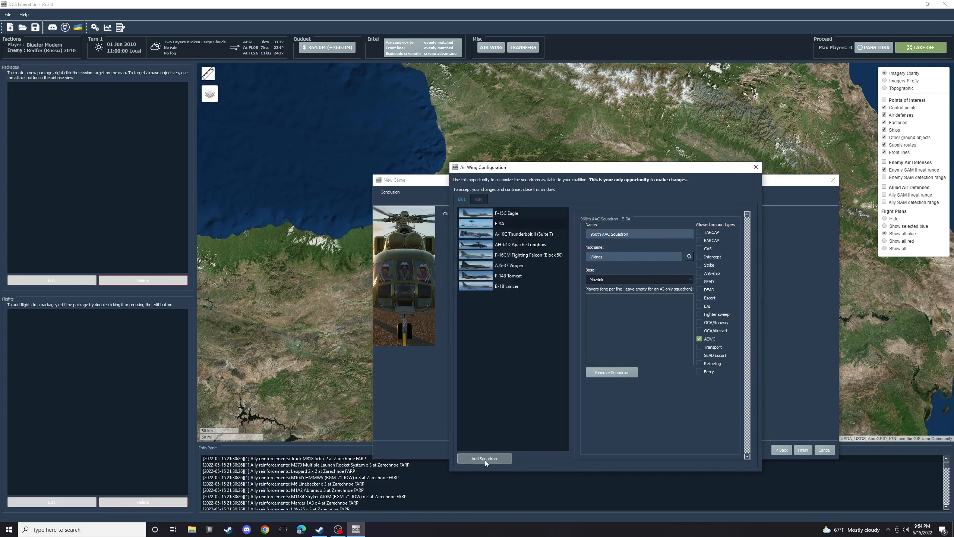
- Add an F/A-18C Hornet (Lot 20) squadron to the blue air wing, keeping the default base and preset
click(484, 458)
click(473, 239)
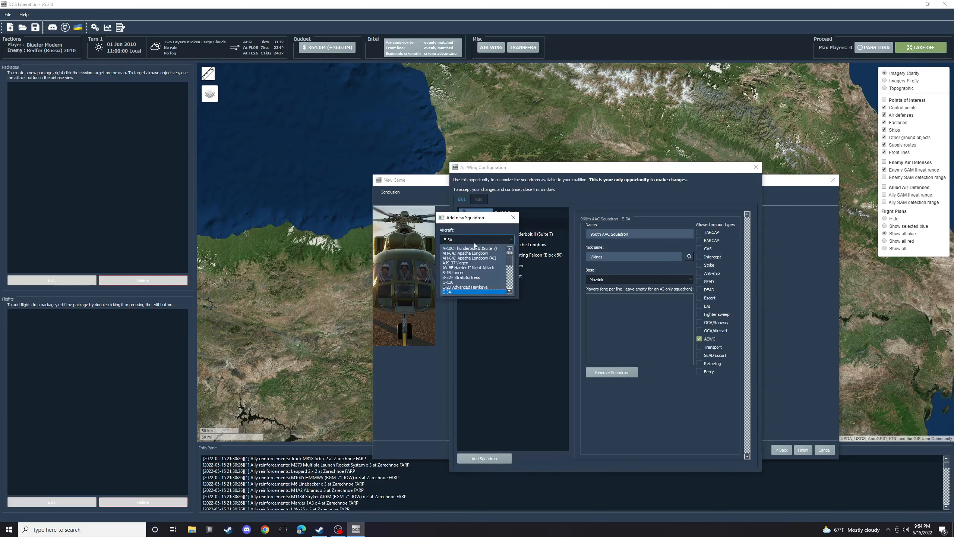
drag(511, 259, 512, 273)
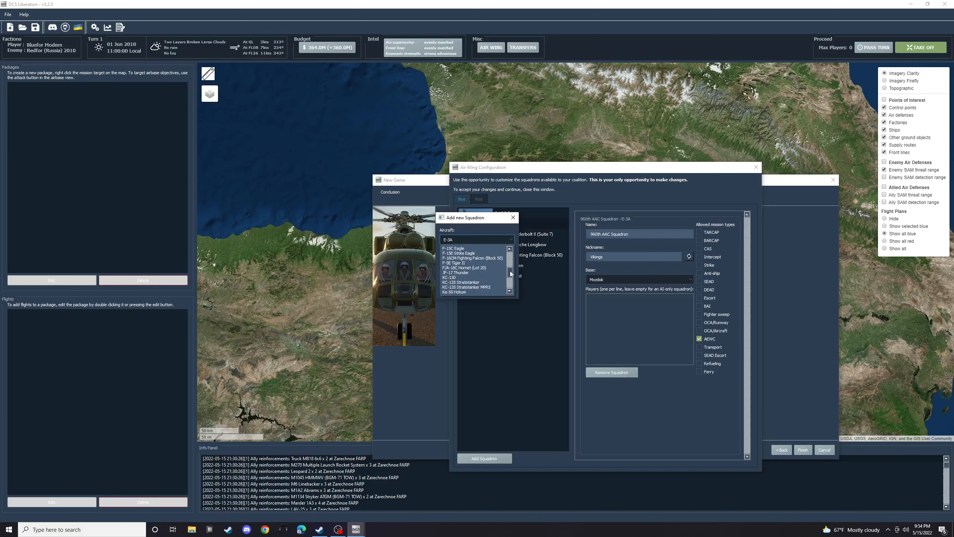
click(470, 268)
click(457, 290)
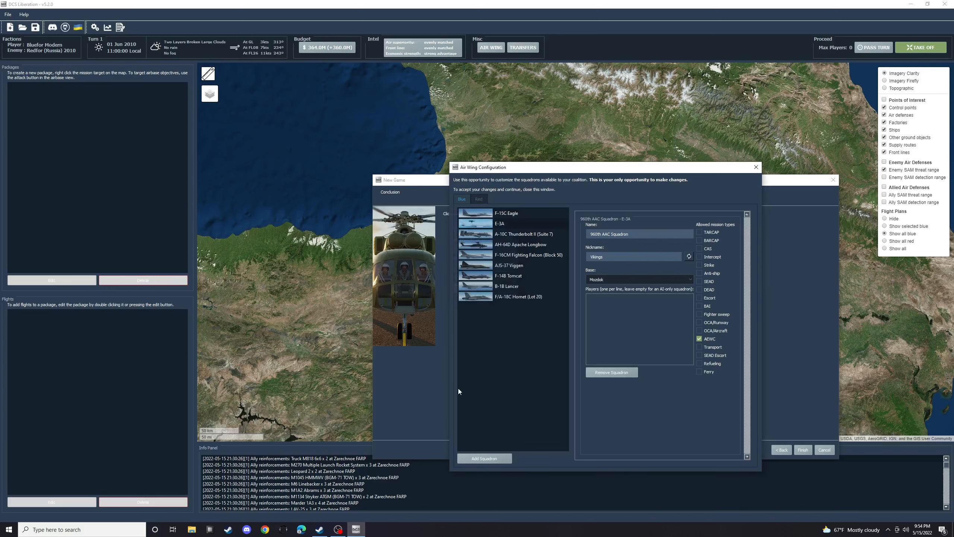
- Add a Mirage 2000C squadron to the blue air wing and accept the air wing configuration to generate the campaign
click(489, 459)
click(499, 239)
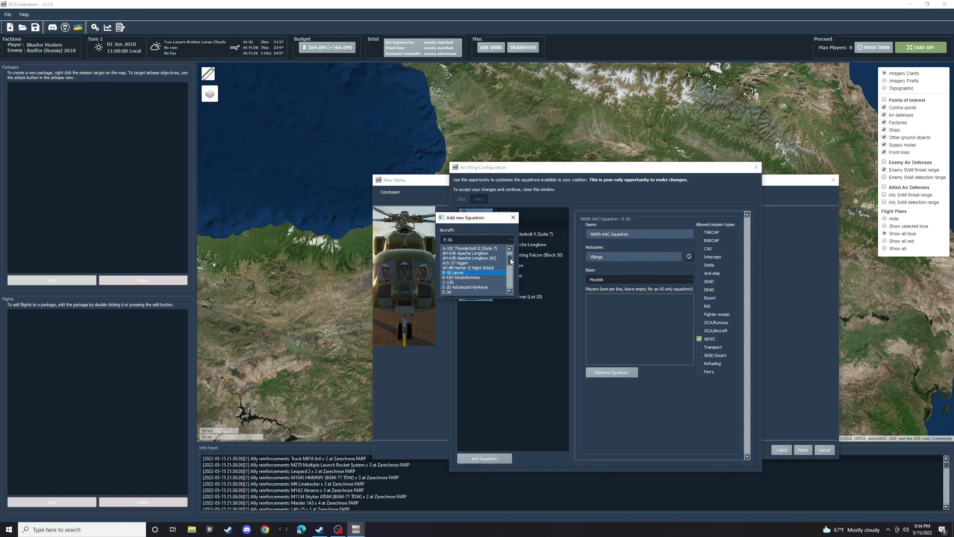
drag(510, 258, 514, 276)
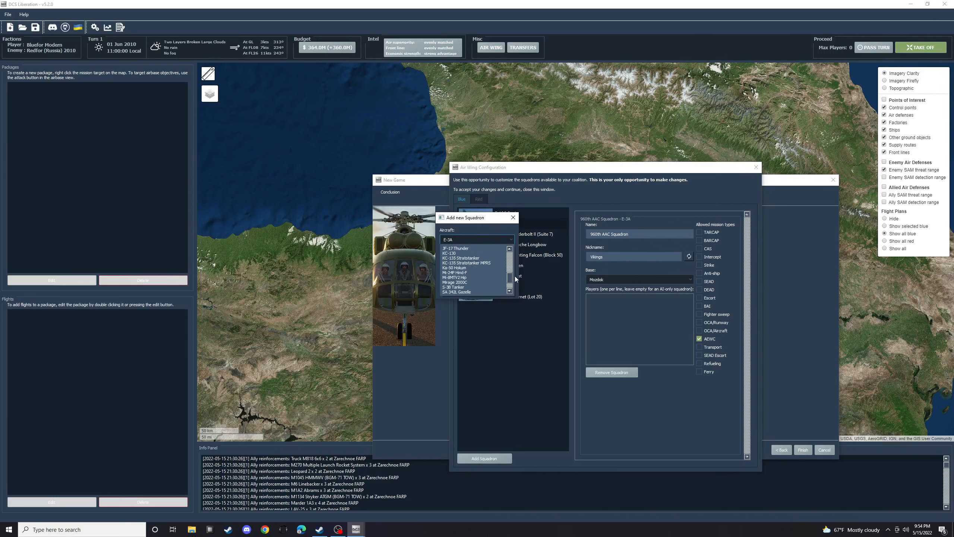
click(469, 284)
click(459, 291)
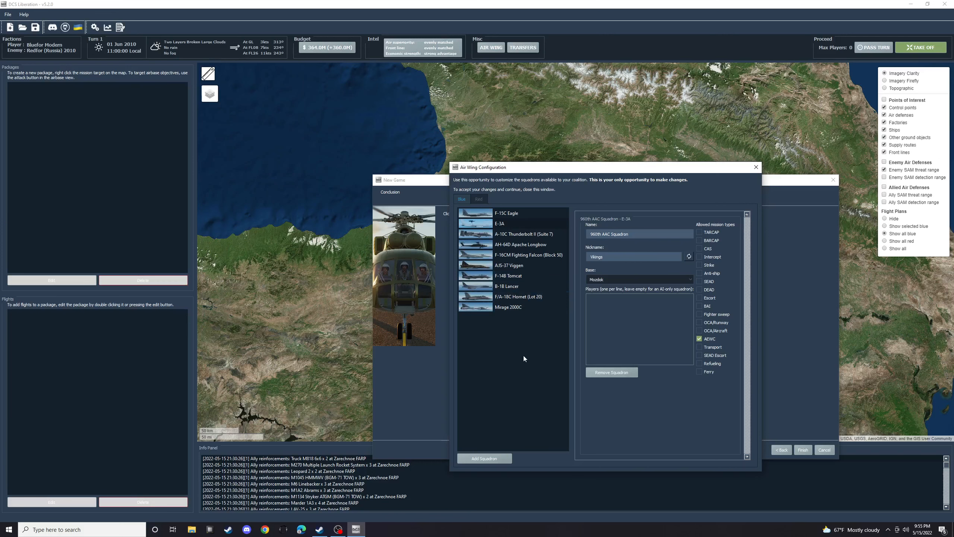
click(756, 167)
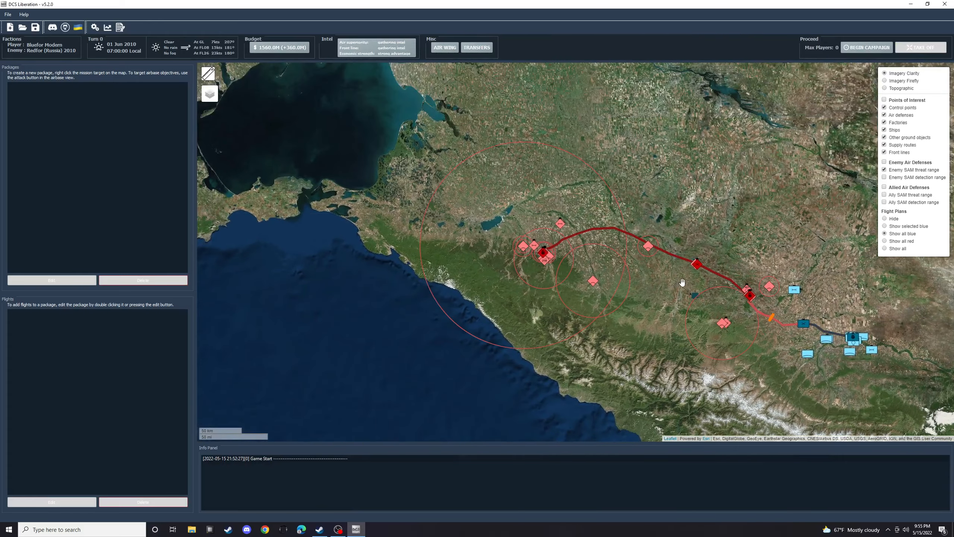
- Examine the enemy SAM sites and their threat ranges, the supply routes and the front line on the campaign map
drag(672, 282, 576, 273)
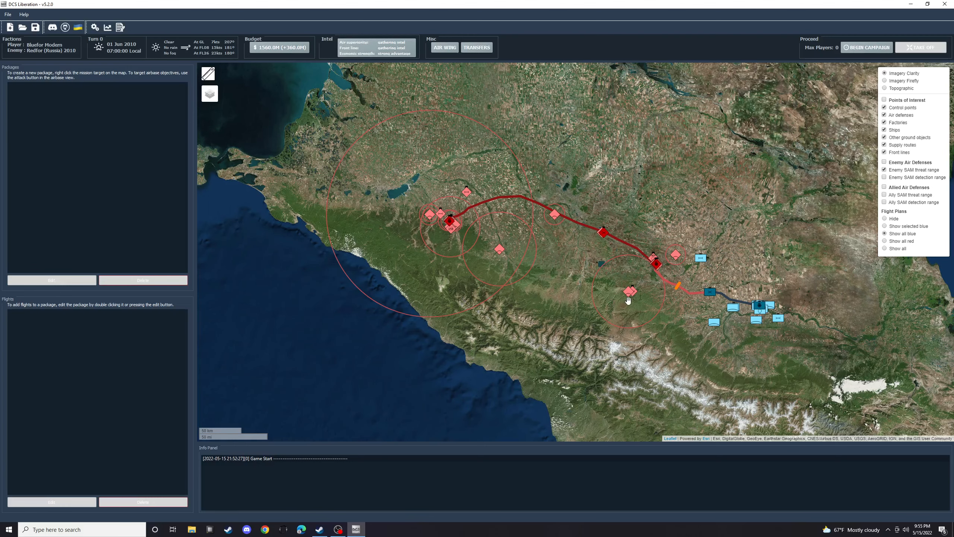
scroll(622, 297, up, 1)
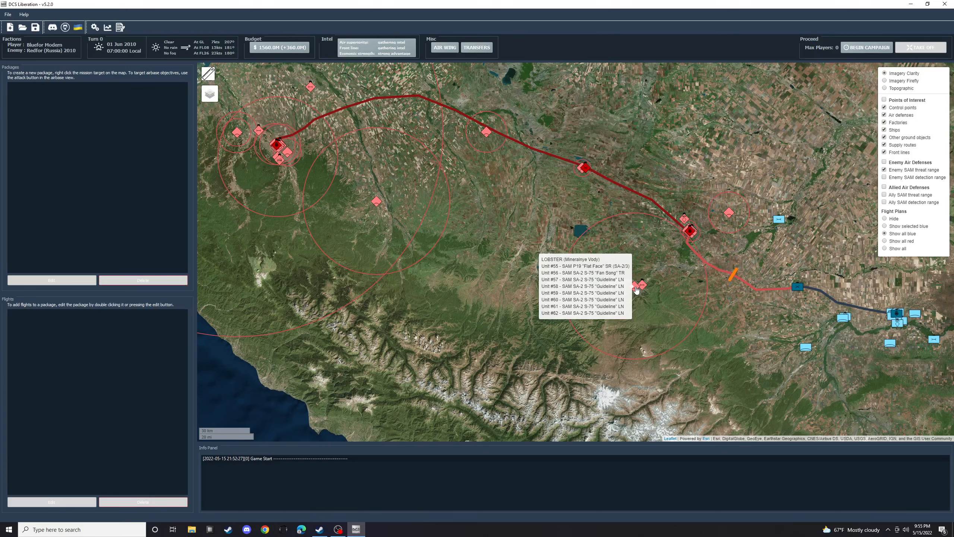
scroll(636, 289, down, 1)
drag(569, 238, 616, 298)
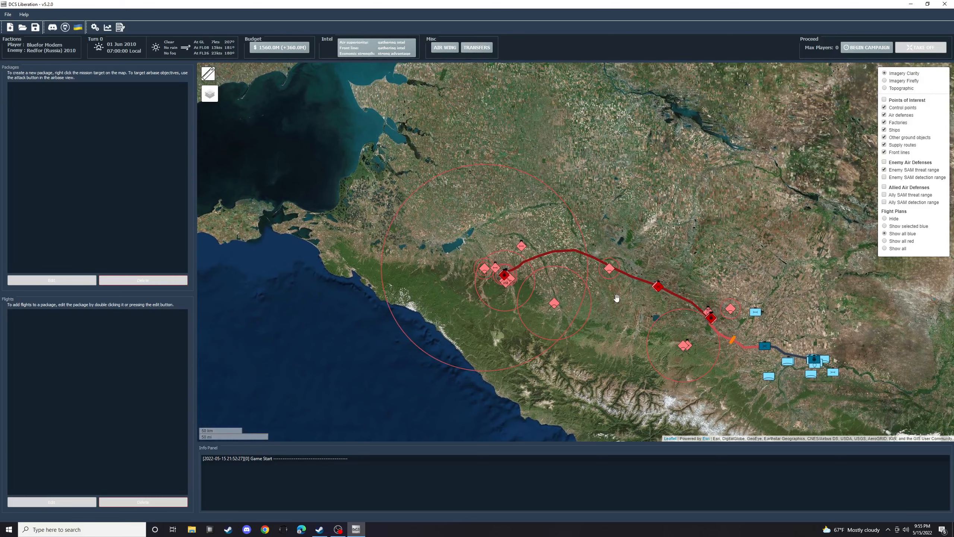
scroll(617, 298, up, 1)
scroll(617, 298, down, 1)
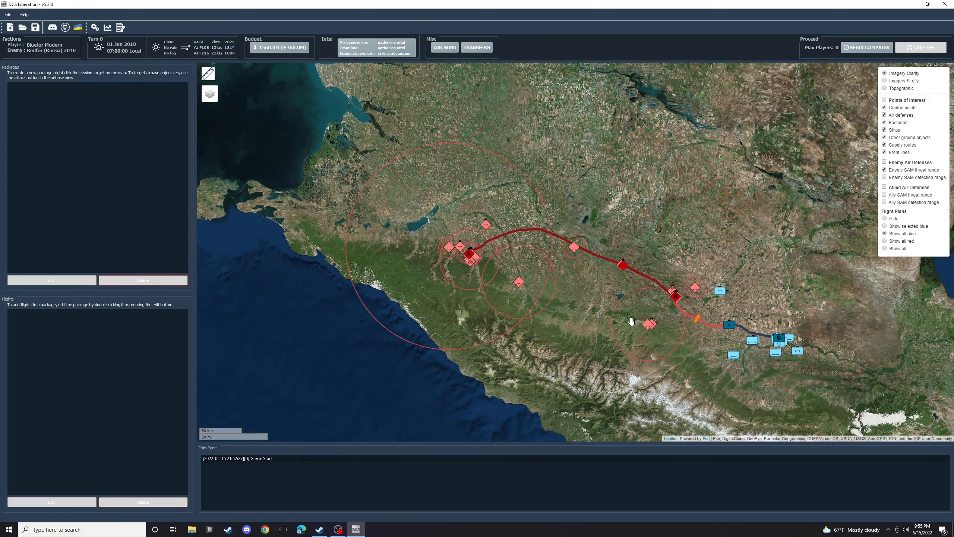
mouse_move(653, 326)
drag(530, 248, 486, 239)
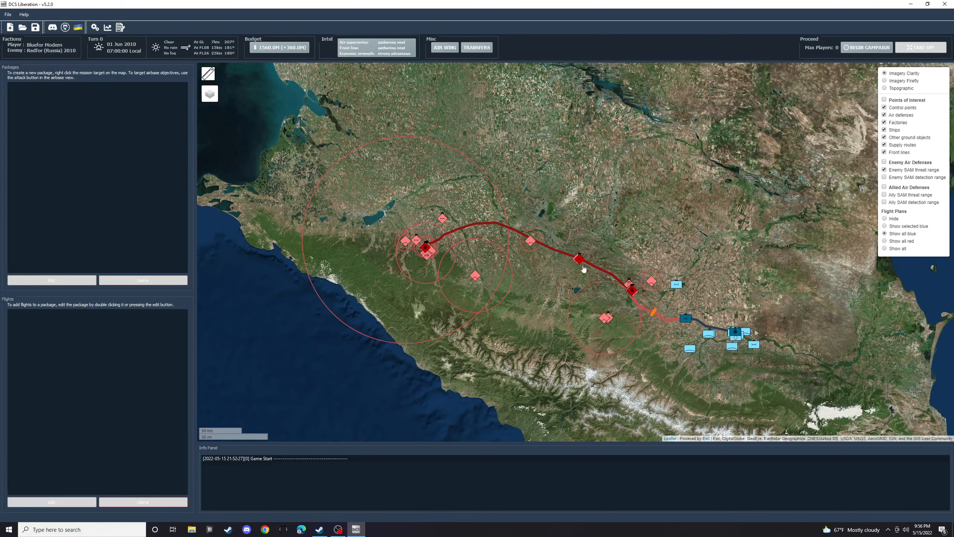
drag(724, 296, 656, 223)
scroll(656, 223, up, 1)
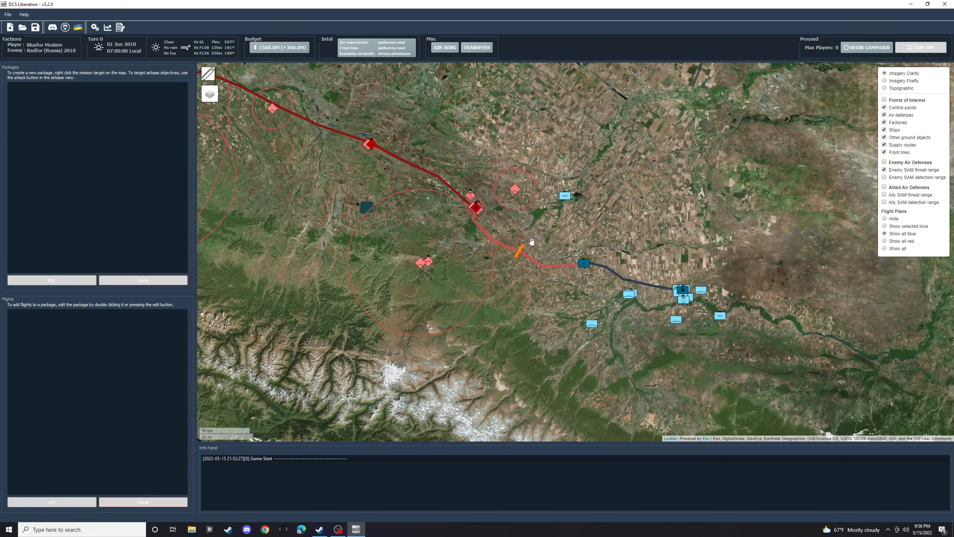
- Examine the front line, the nearby enemy sites and the friendly supply route toward Mozdok on the campaign map
scroll(531, 243, up, 1)
drag(469, 258, 515, 238)
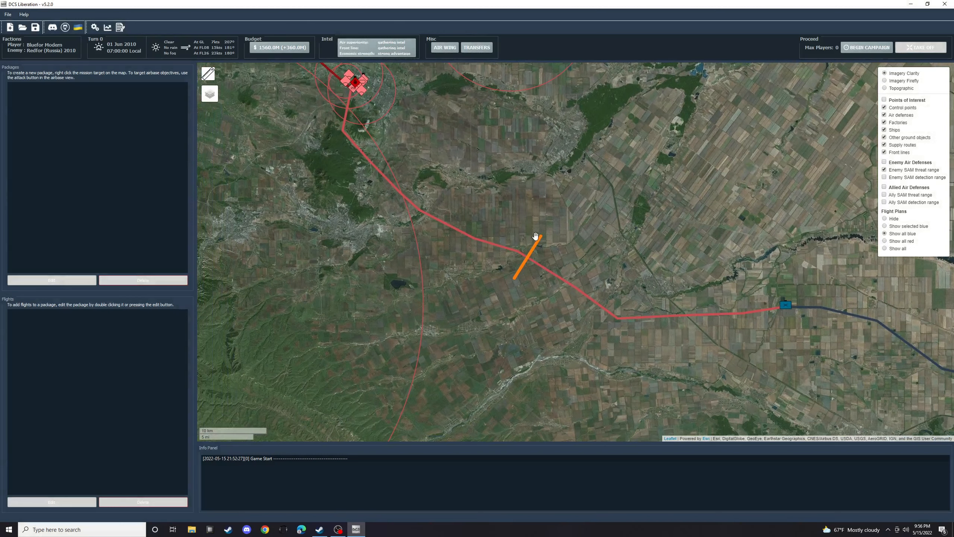
scroll(556, 259, down, 2)
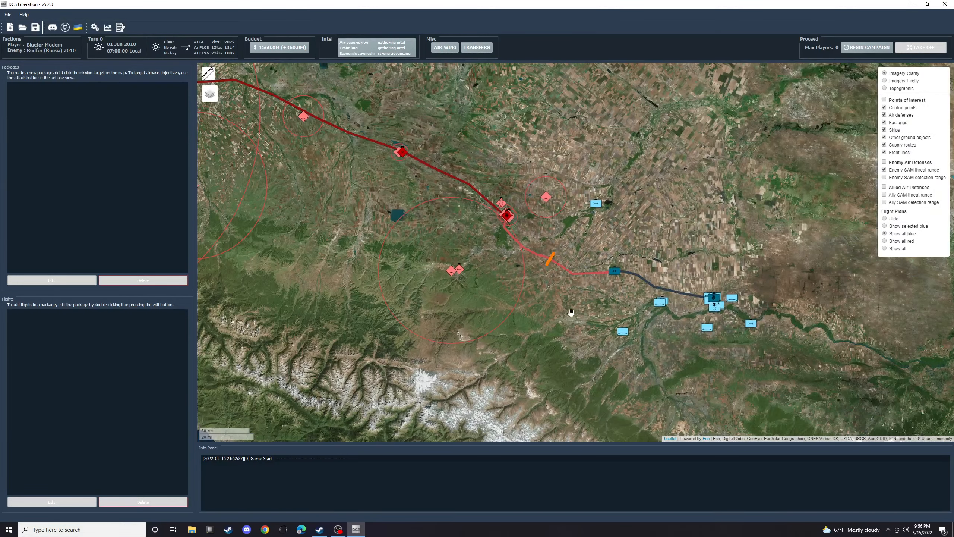
drag(547, 291, 494, 276)
scroll(494, 276, down, 2)
scroll(577, 315, up, 3)
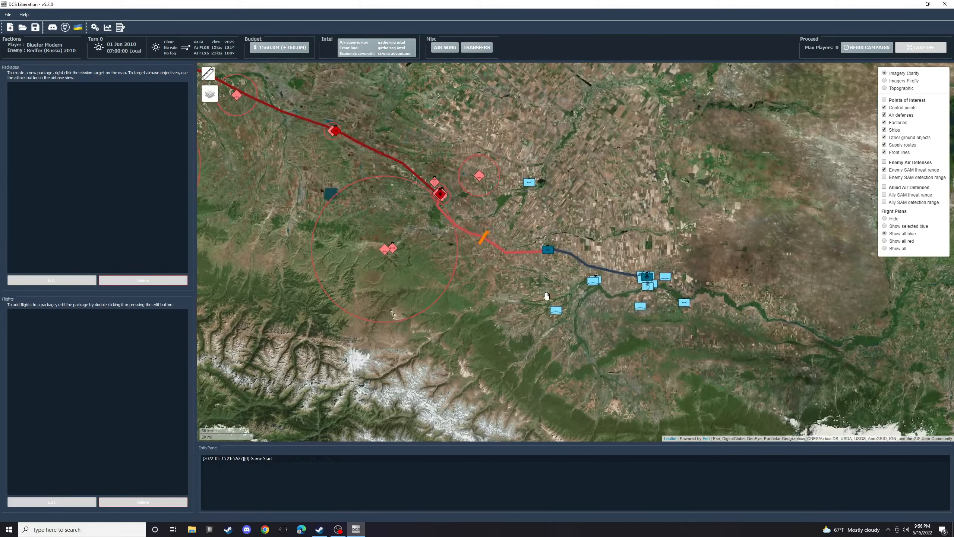
scroll(576, 315, up, 1)
scroll(684, 314, down, 2)
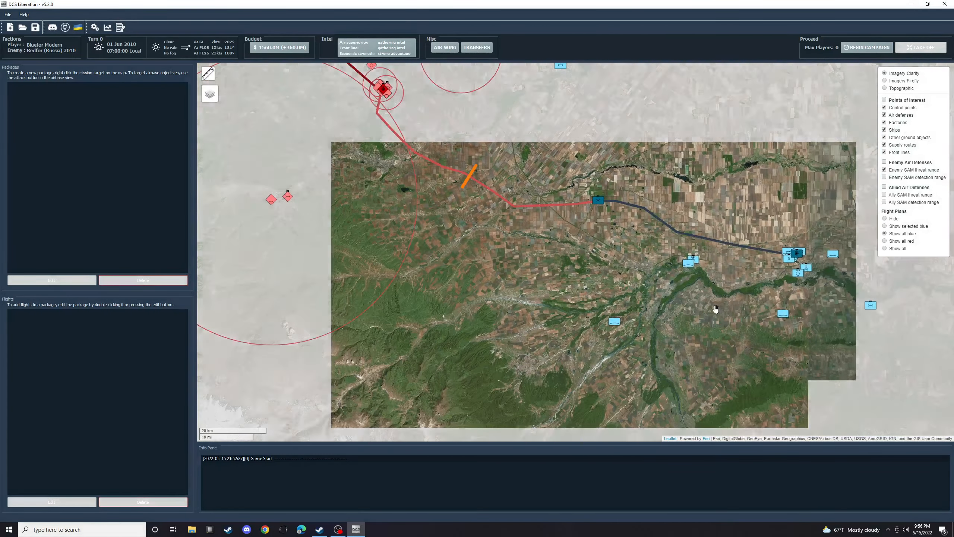
drag(697, 327, 650, 312)
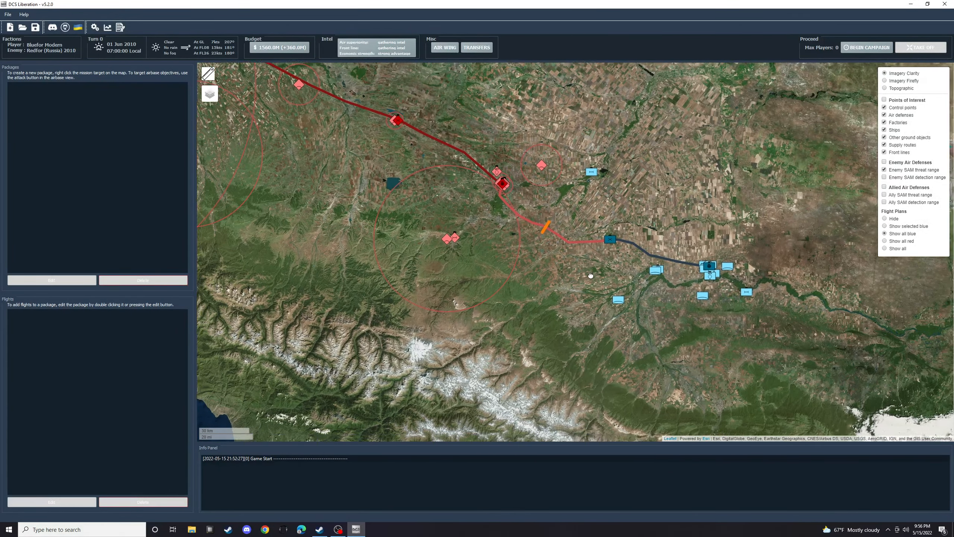
- Inspect the building and finance details of the friendly PANDA power substation near Mozdok
mouse_move(609, 304)
scroll(608, 307, up, 2)
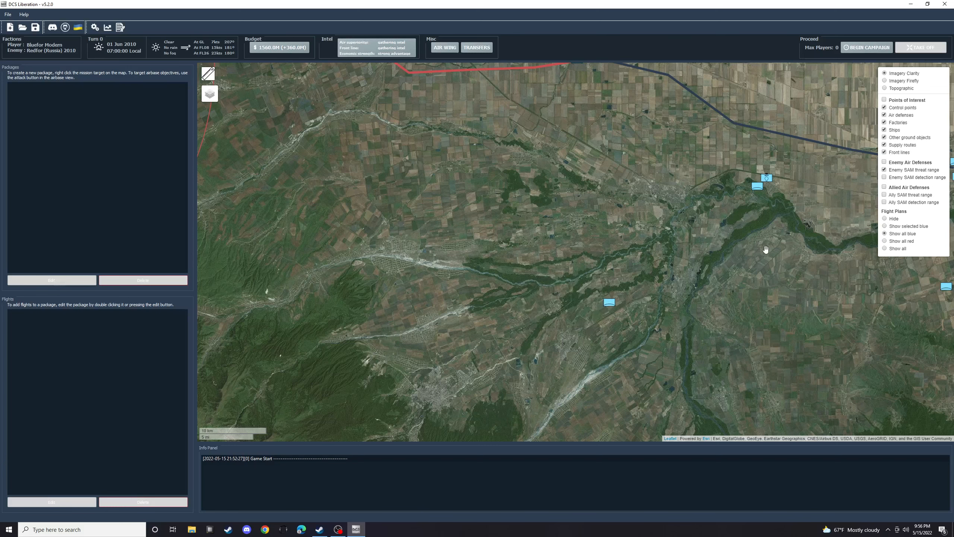
drag(764, 235, 605, 303)
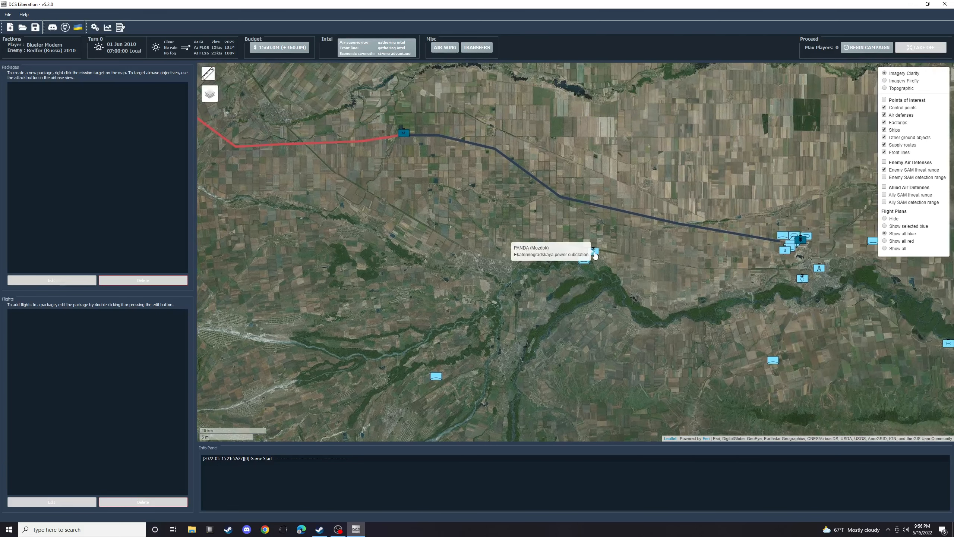
click(594, 252)
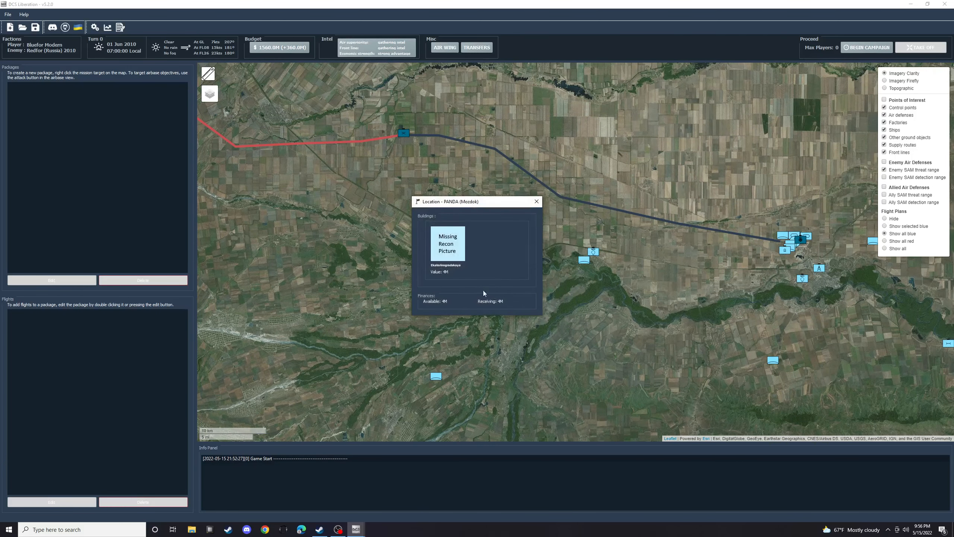
click(536, 205)
- Inspect the building and finance details of the friendly DOVE workshop southeast of Mozdok
drag(832, 350, 625, 331)
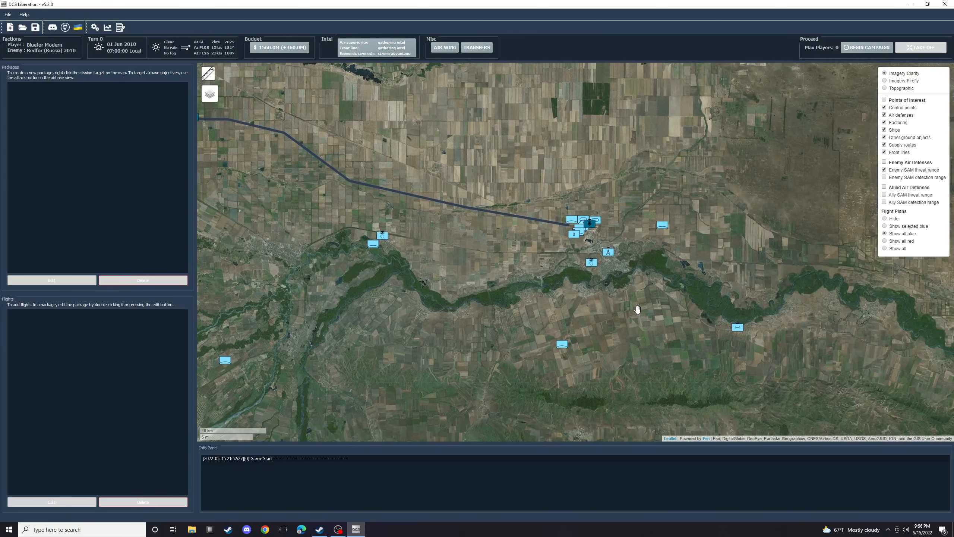
scroll(636, 306, up, 1)
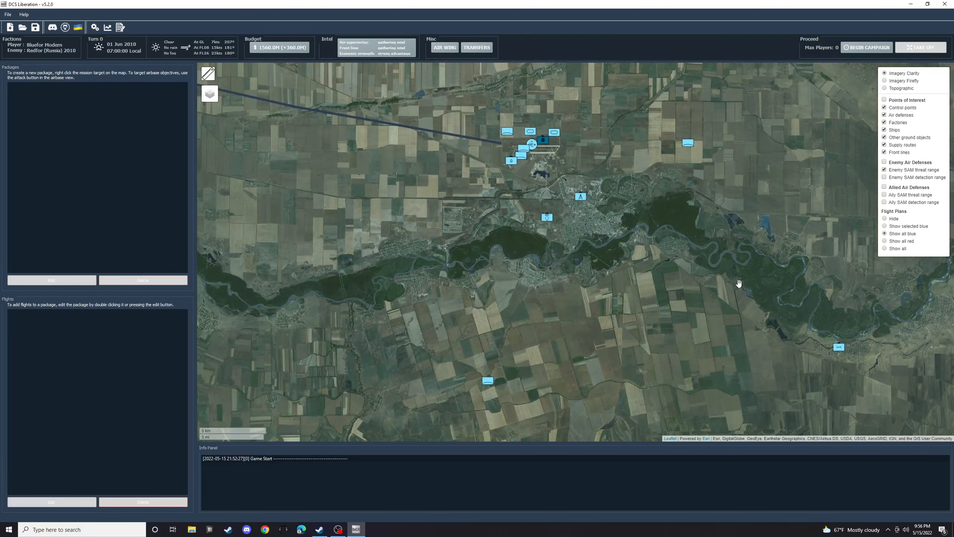
mouse_move(830, 351)
click(838, 353)
click(535, 202)
mouse_move(488, 385)
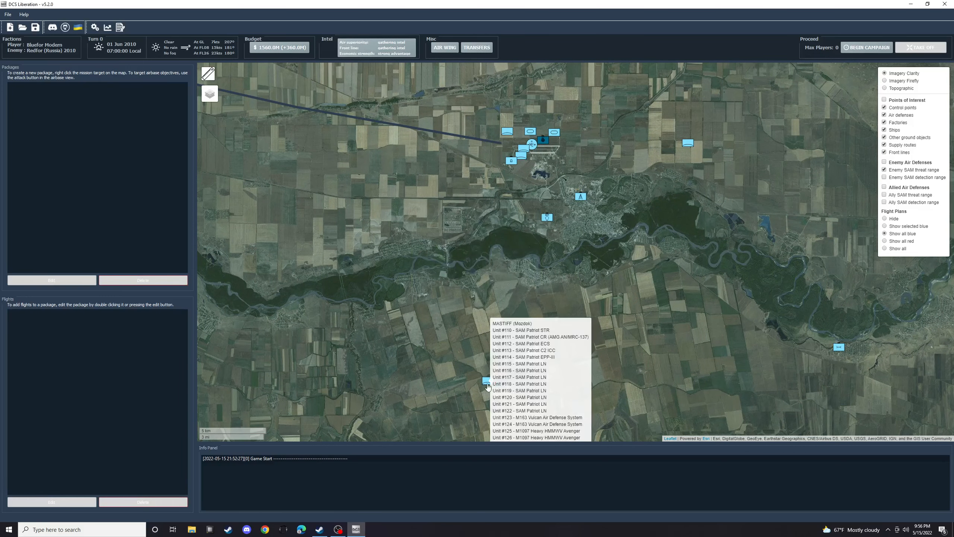
click(840, 350)
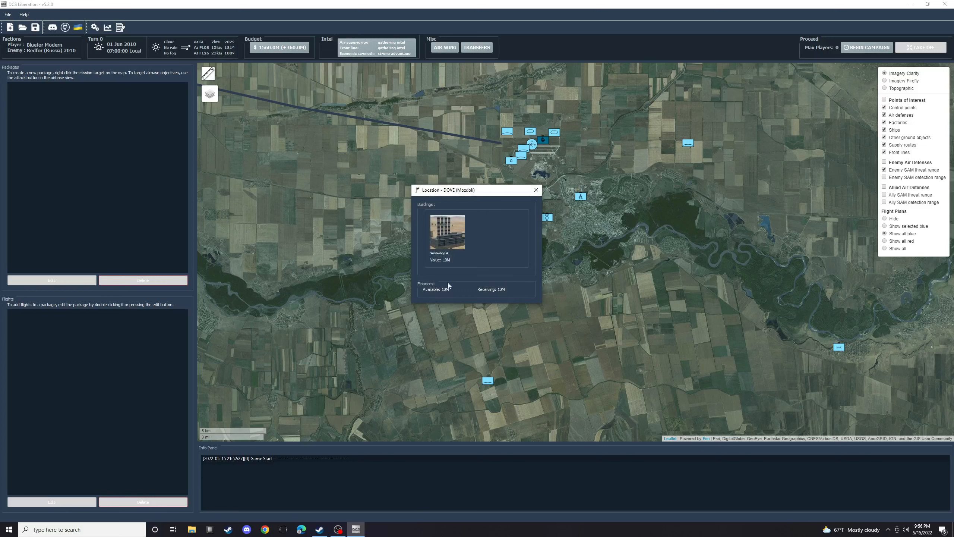
click(534, 190)
- Inspect the building details of the enemy TANG workshop belonging to Mineralnye Vody and survey the wider enemy territory
drag(307, 208, 605, 239)
scroll(601, 240, down, 1)
drag(414, 257, 665, 286)
scroll(529, 273, down, 1)
drag(346, 260, 553, 308)
scroll(456, 226, up, 1)
click(443, 260)
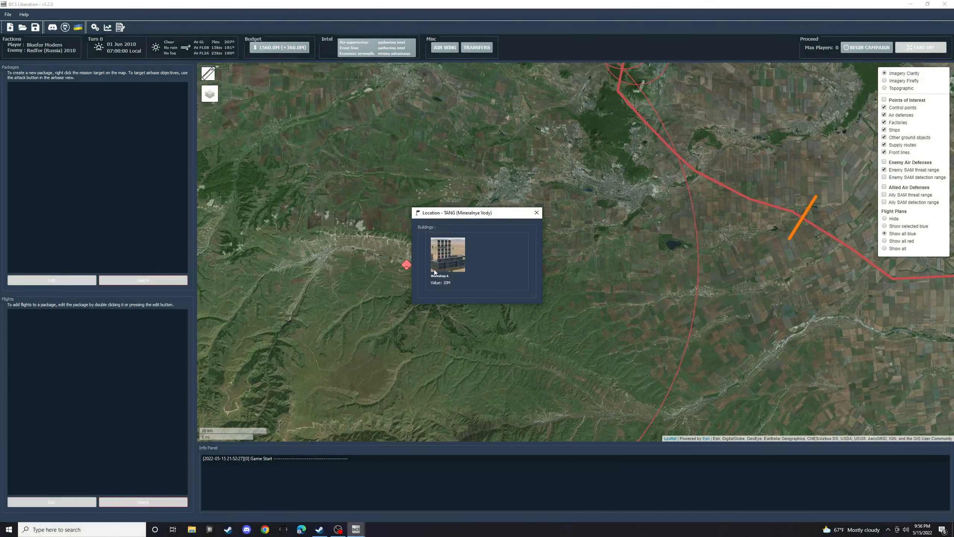
click(537, 213)
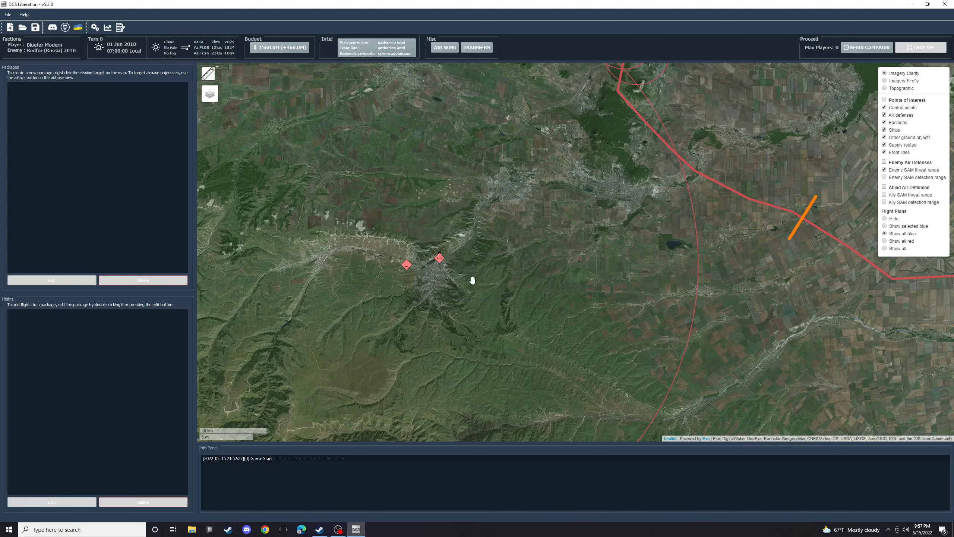
scroll(493, 233, down, 1)
scroll(493, 234, down, 2)
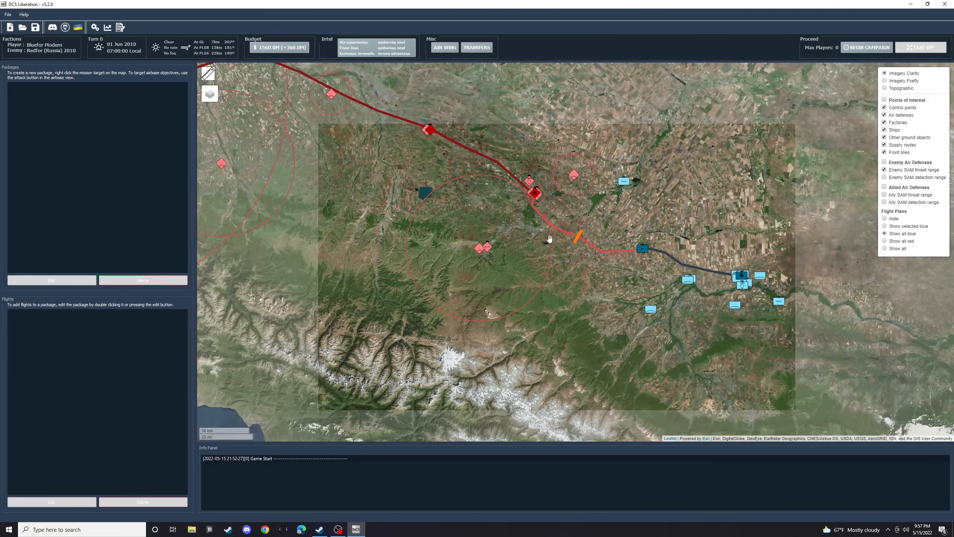
scroll(518, 235, down, 1)
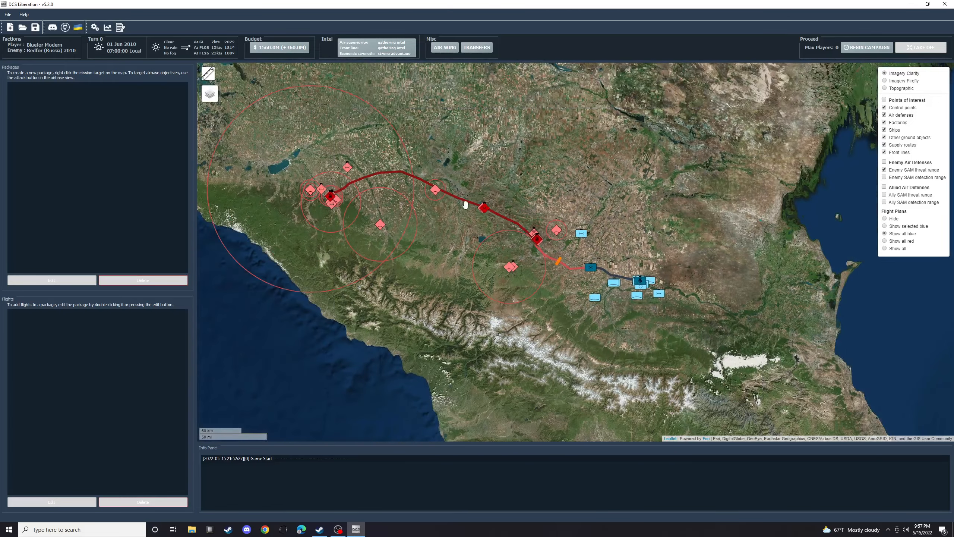
drag(449, 181, 576, 214)
scroll(576, 214, up, 1)
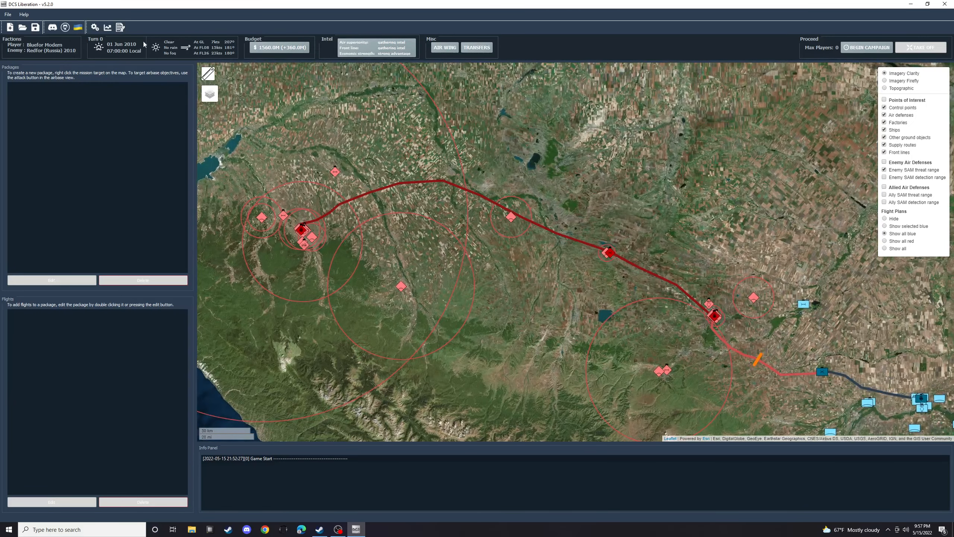
- Set the player coalition skill, enemy coalition skill, and enemy AA and vehicles skill to High in the campaign's difficulty settings
click(93, 29)
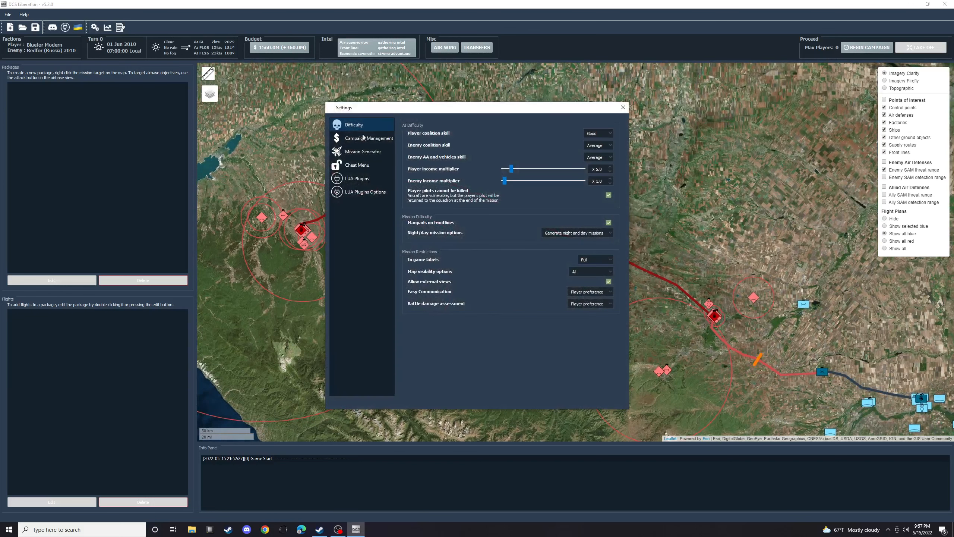
click(597, 134)
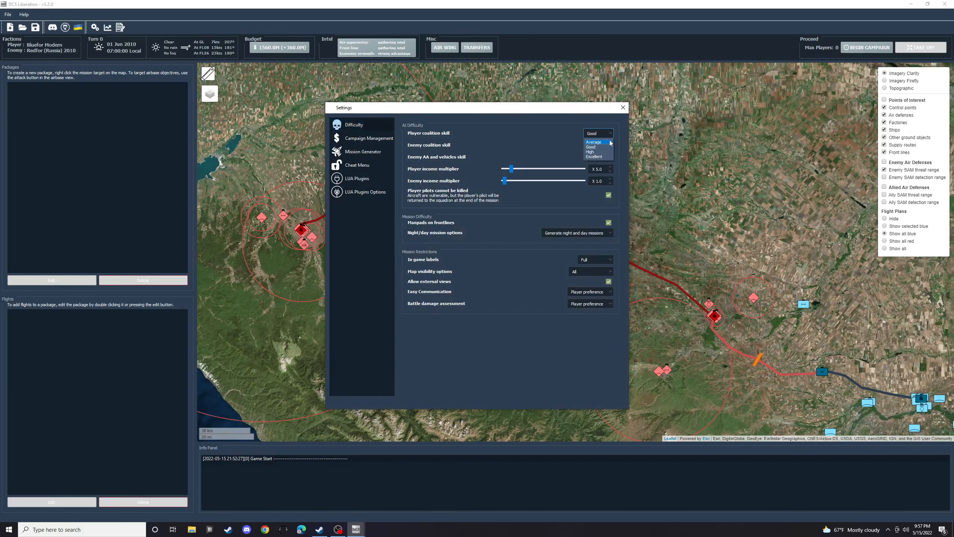
click(592, 152)
click(592, 164)
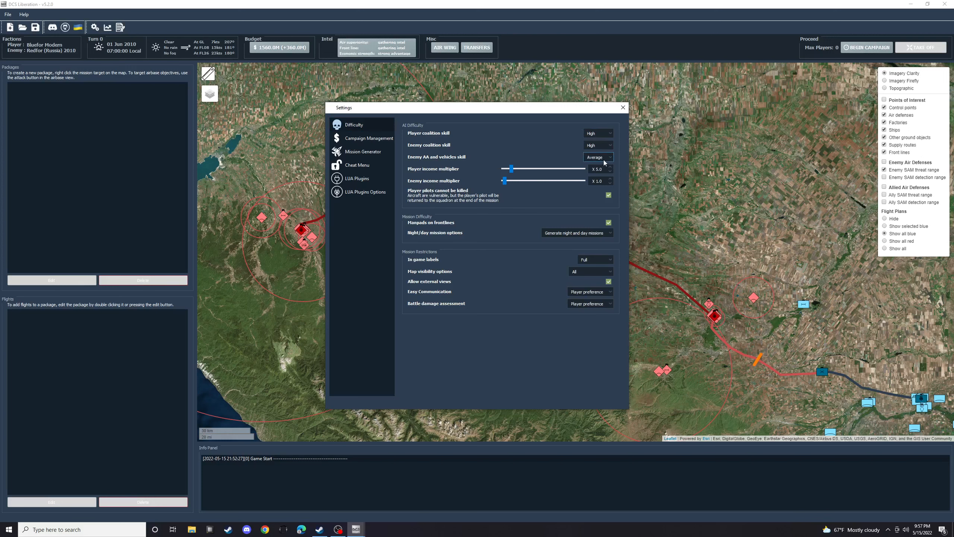
click(597, 157)
click(593, 175)
click(606, 158)
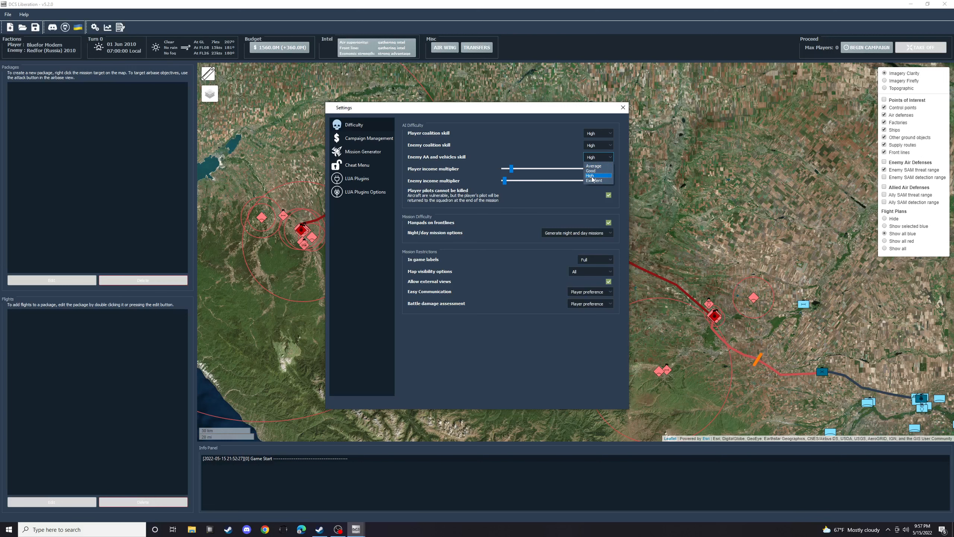
click(599, 193)
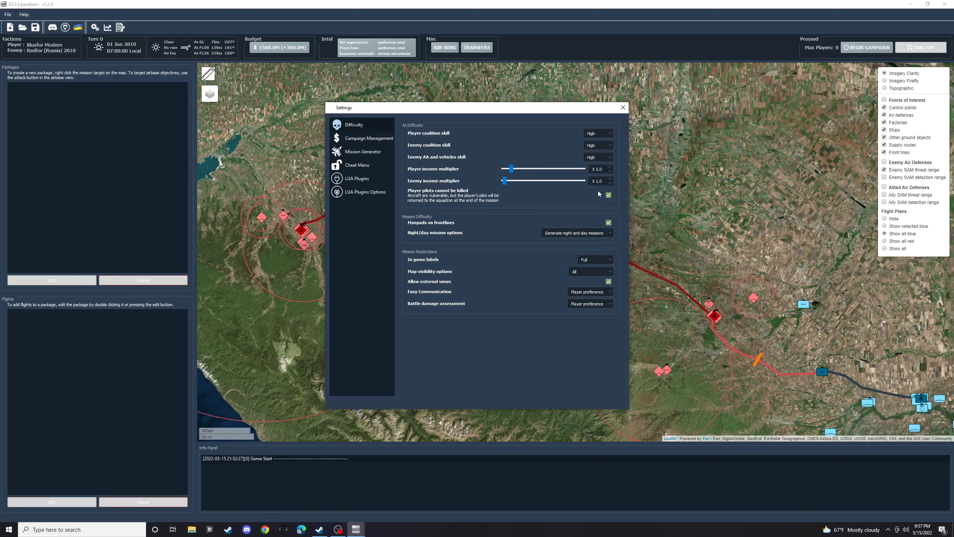
- Set the night/day mission options to only generate day missions and turn the in-game labels off
click(609, 235)
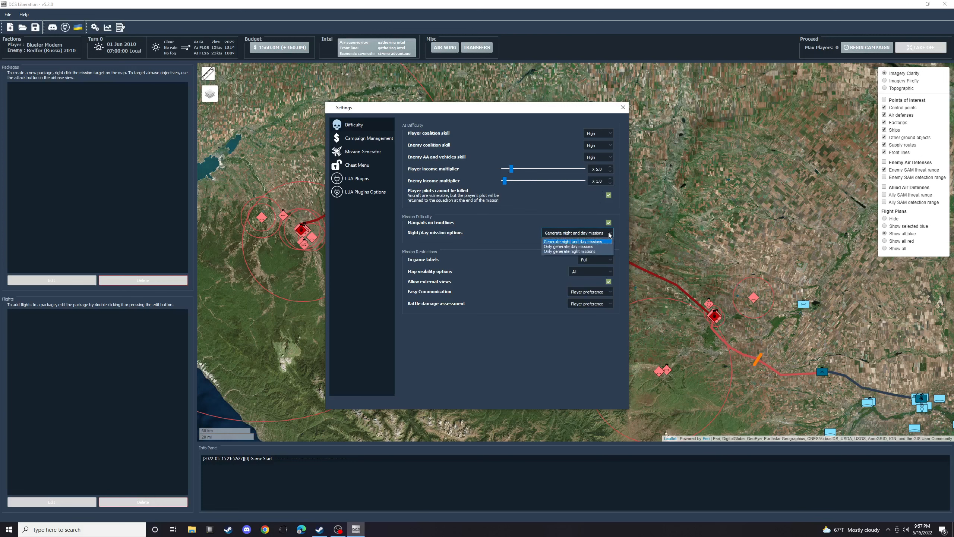
click(571, 248)
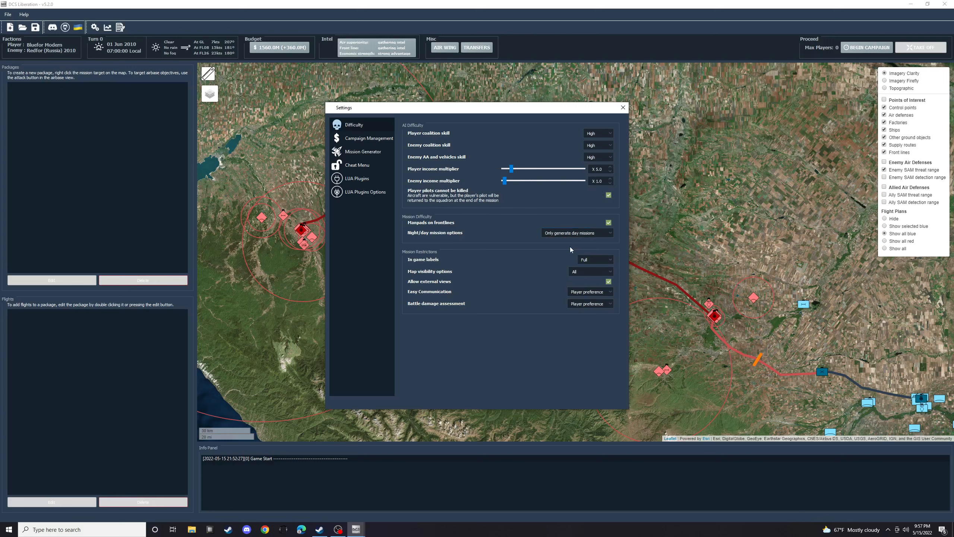
click(611, 259)
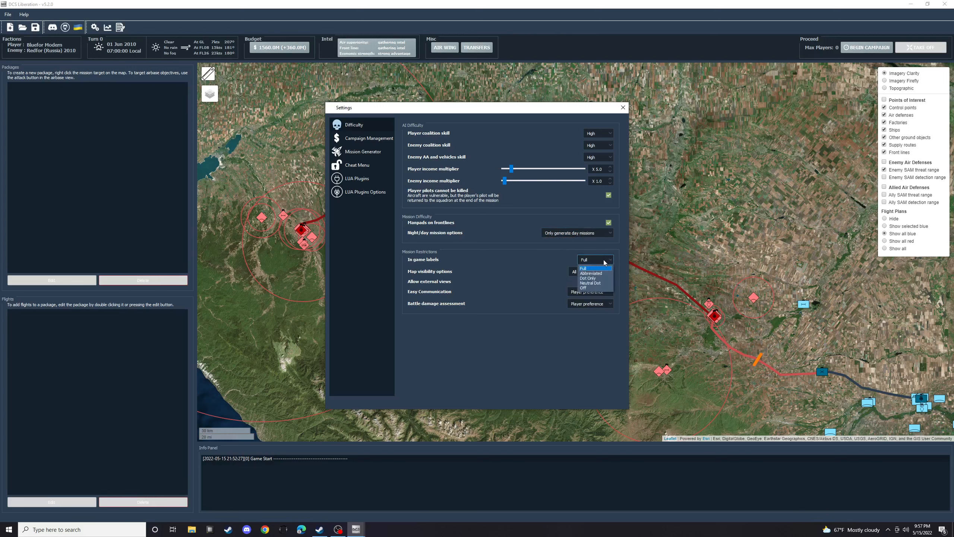
click(587, 288)
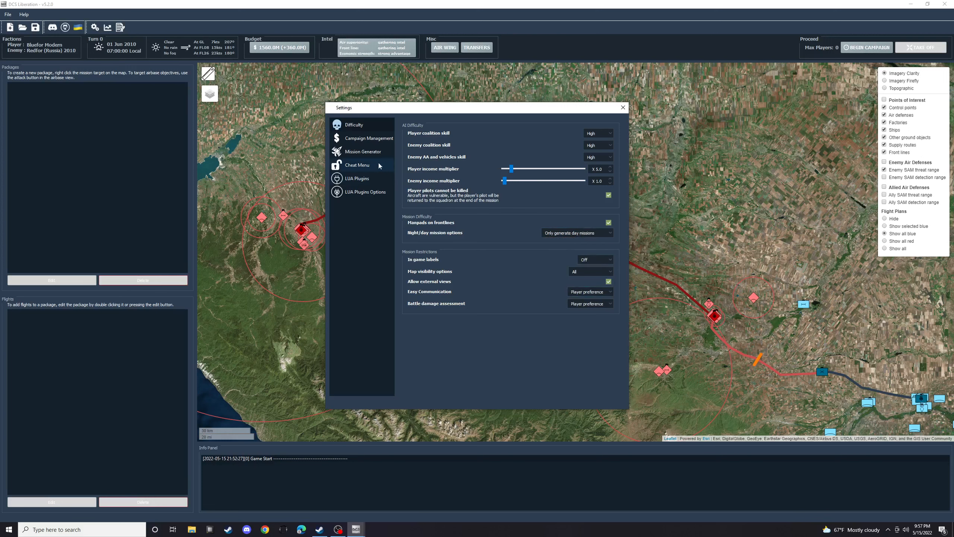
- Enable player flights to ignore TOT and spawn immediately in the mission generator settings, and close the settings
click(359, 139)
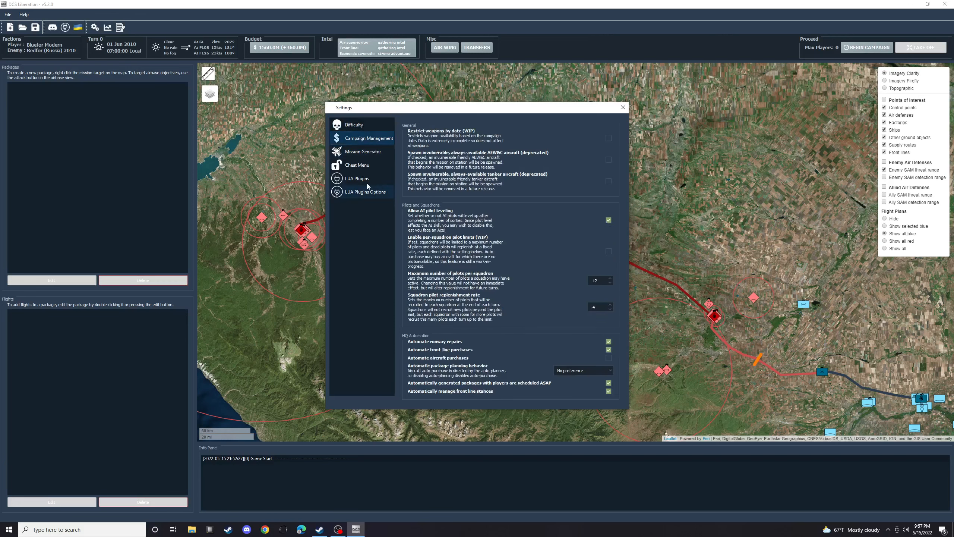
click(359, 152)
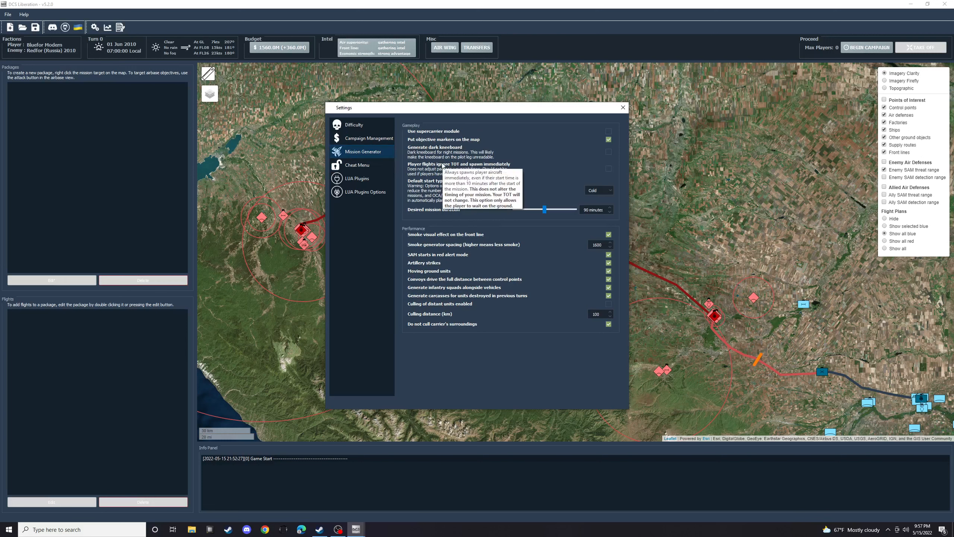
click(609, 168)
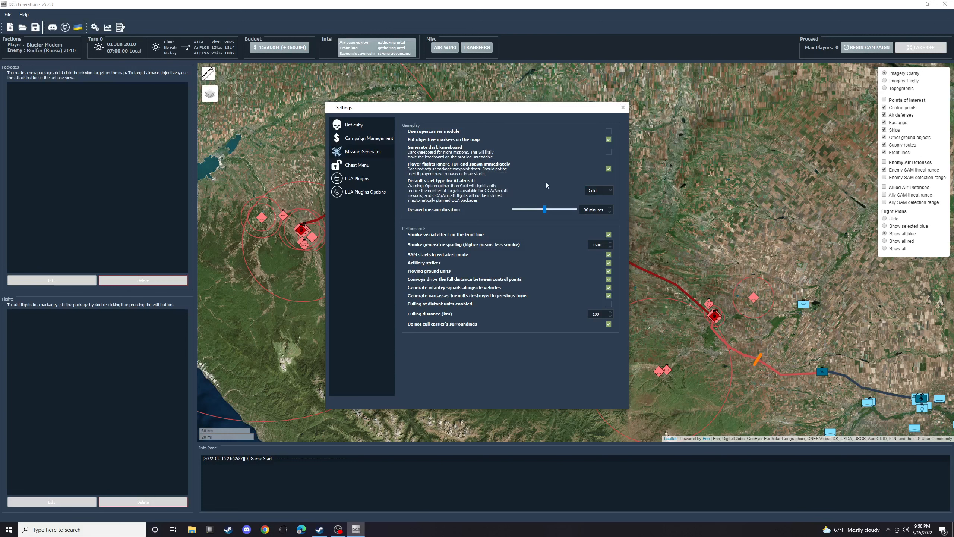
mouse_move(509, 175)
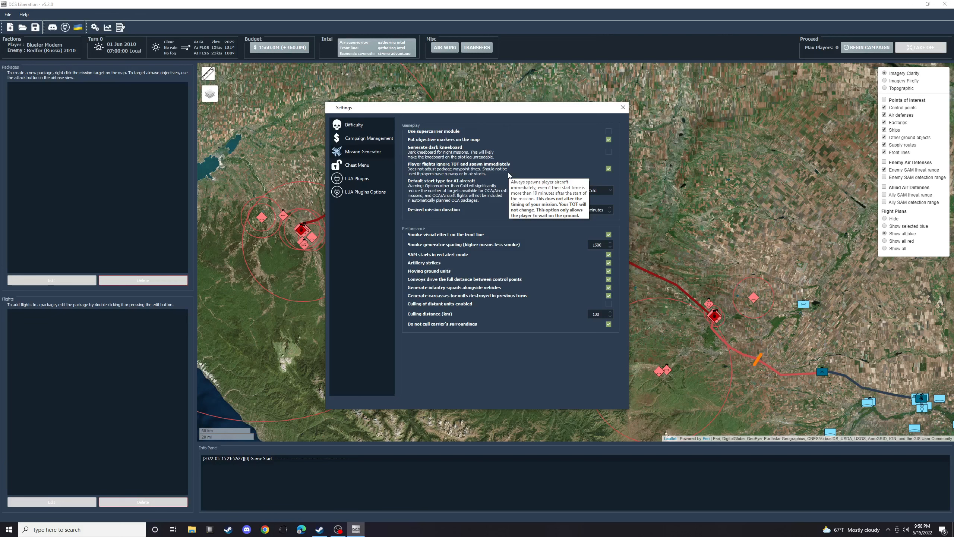
click(622, 108)
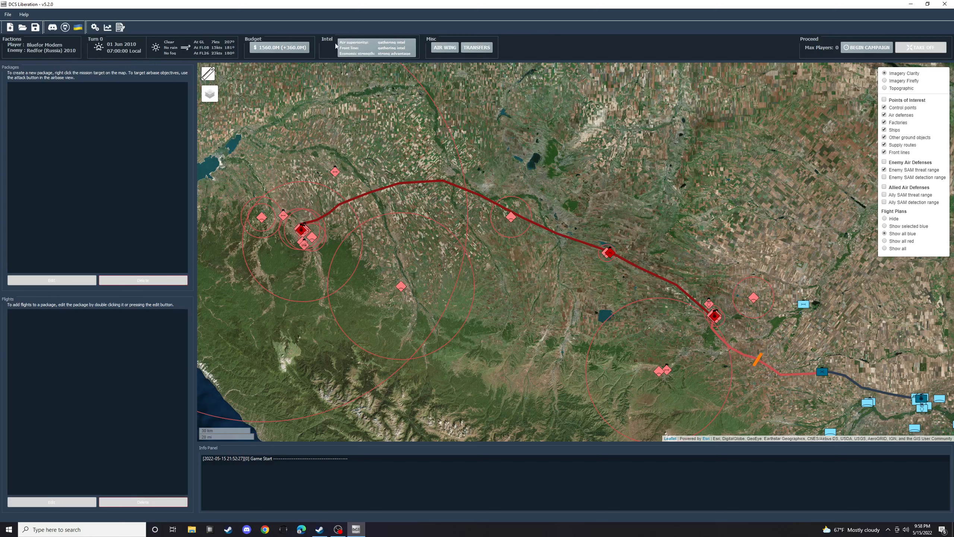
- Look over the economy intelligence report, the air wing overview and the pending transfers, and return to the Mozdok area on the map
click(375, 50)
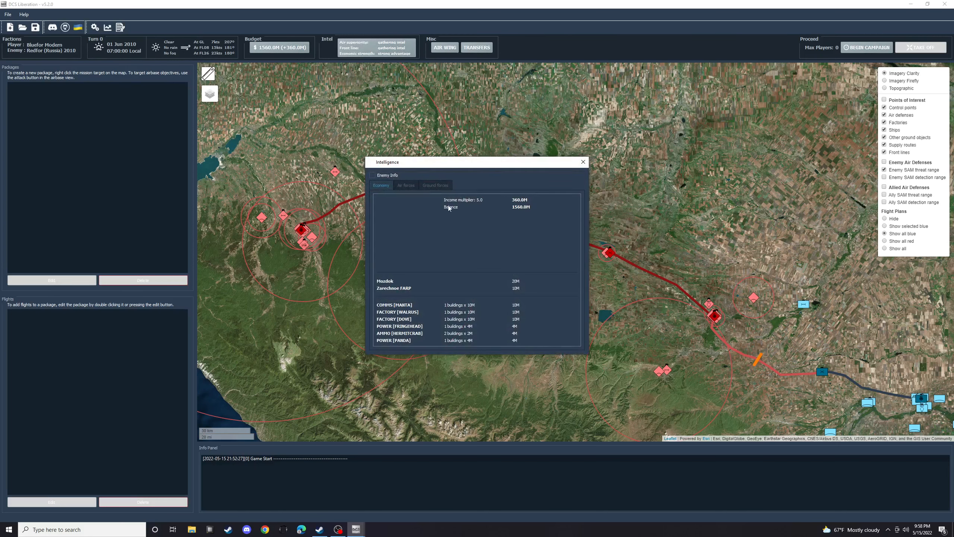
click(584, 163)
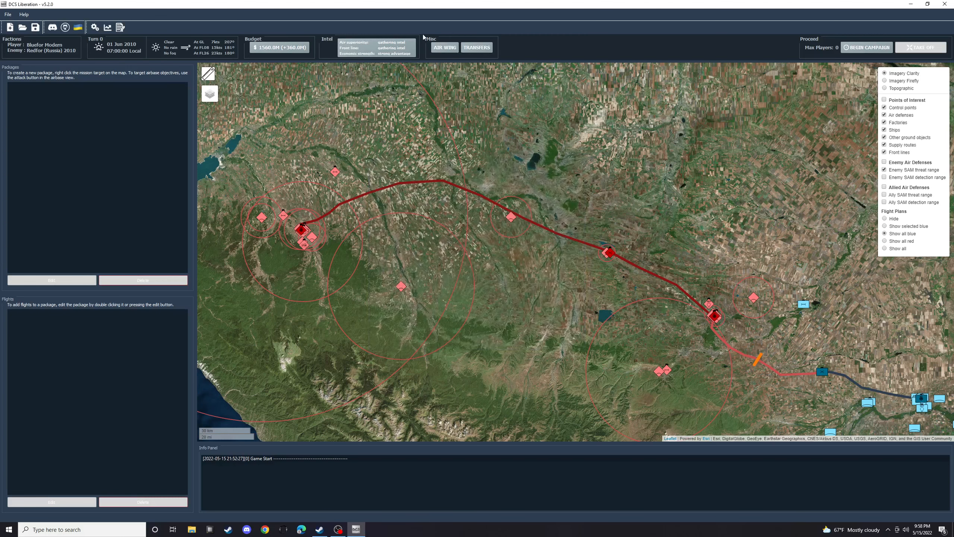
click(449, 48)
click(476, 47)
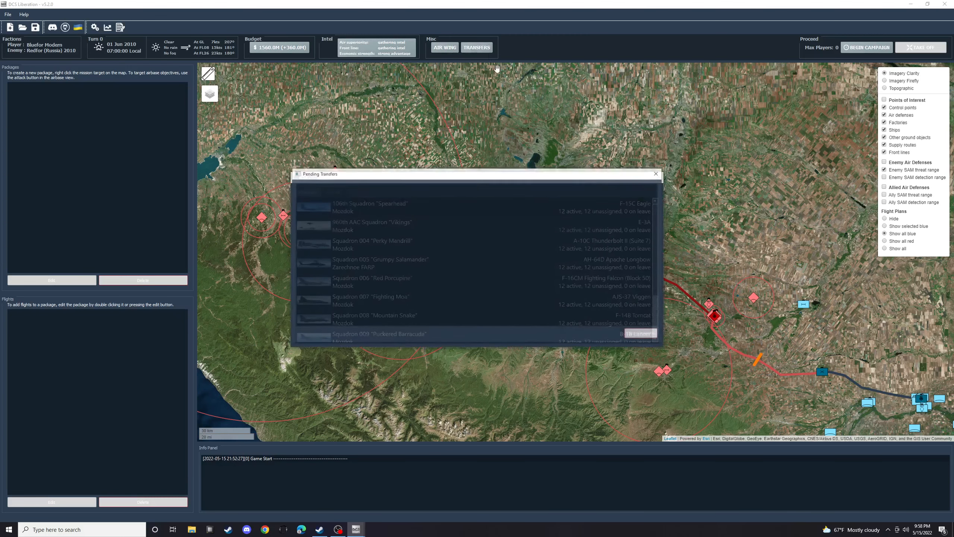
click(658, 174)
click(660, 177)
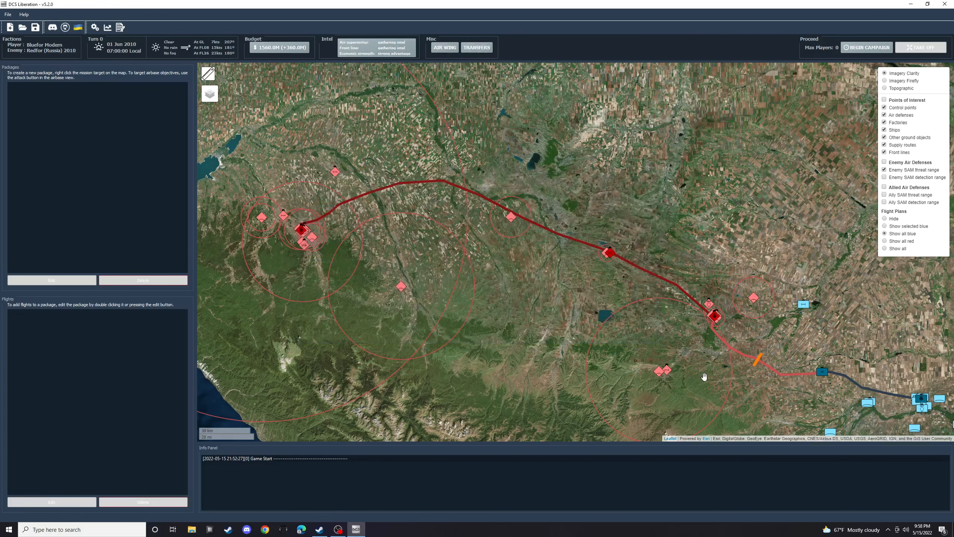
drag(893, 360, 593, 215)
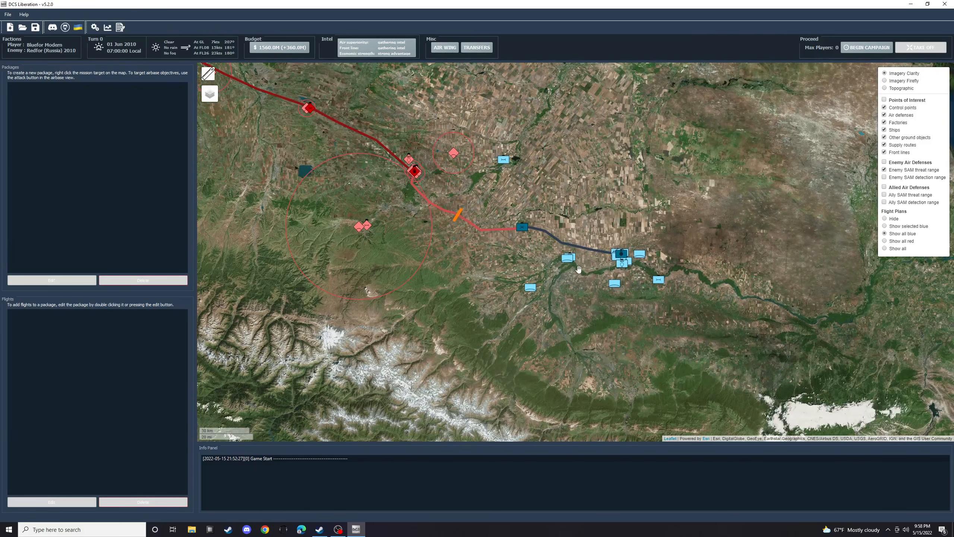
- Order eight AH-64D Apache Longbows for the squadron at Zarechnoe FARP and close the base window
drag(608, 343, 574, 313)
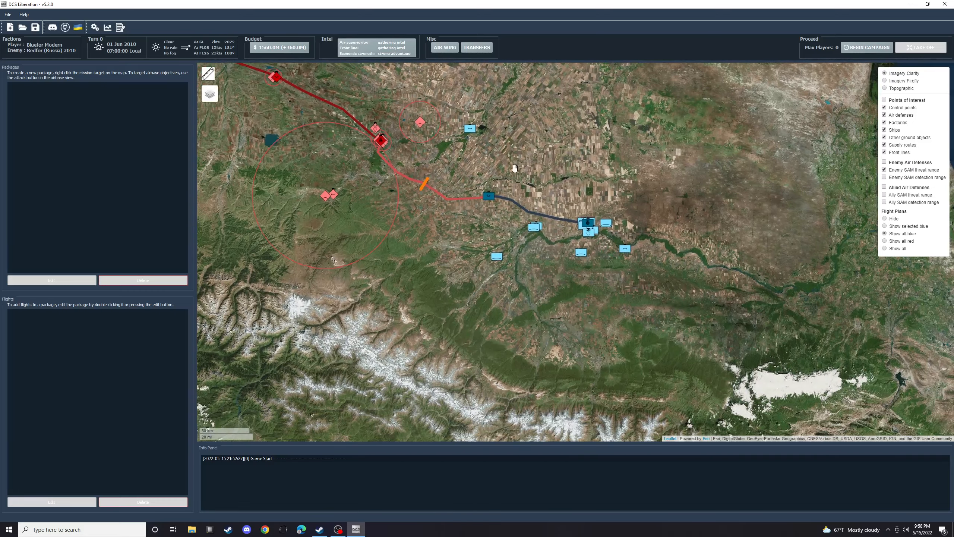
scroll(514, 168, up, 2)
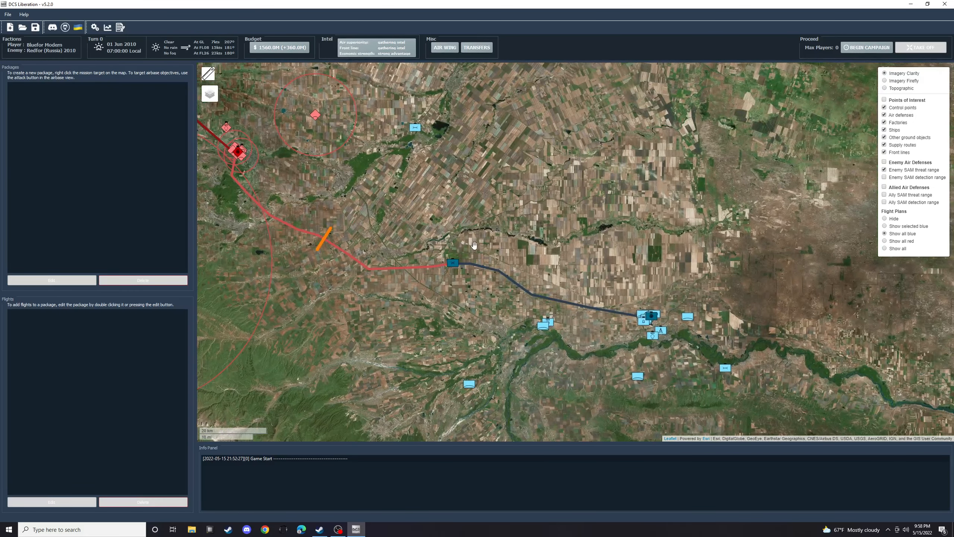
click(452, 263)
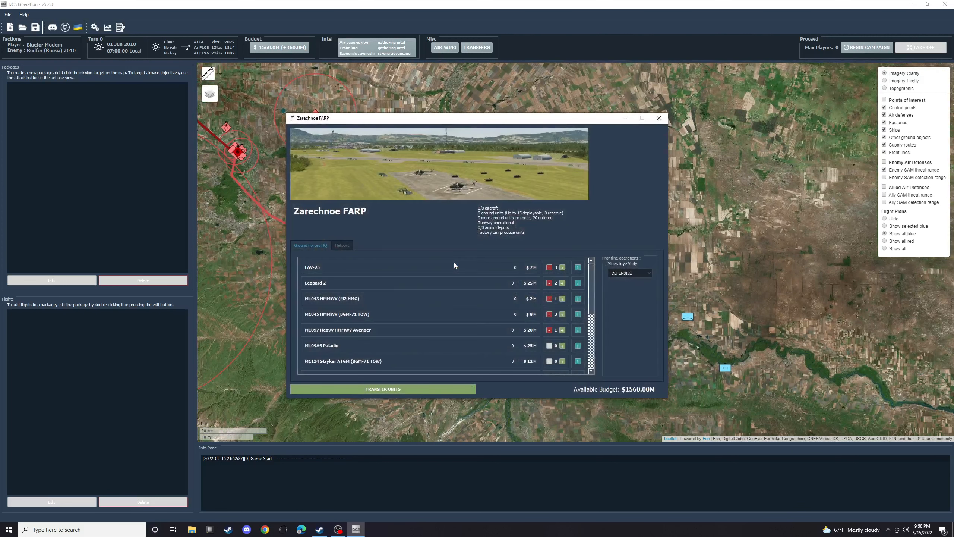
click(346, 247)
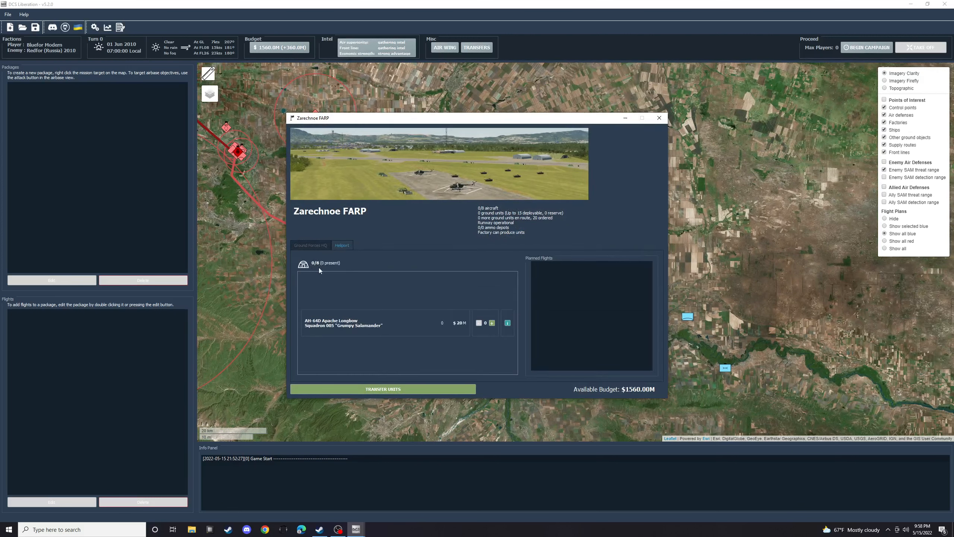
shift+click(491, 324)
click(492, 323)
click(659, 118)
- Order one E-3A, six F-14B Tomcats and six F-15C Eagles for the squadrons at Mozdok
drag(662, 345, 555, 325)
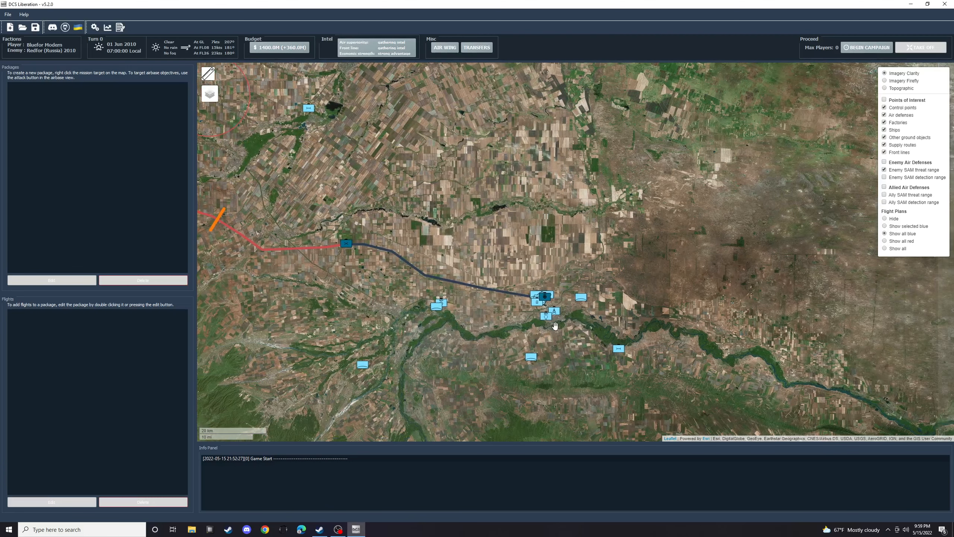
click(544, 297)
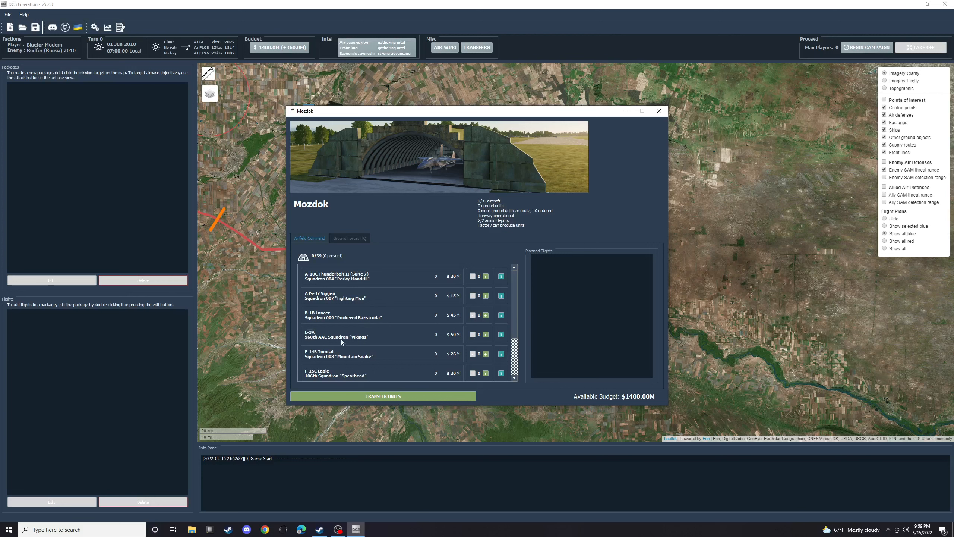
click(486, 334)
scroll(388, 355, down, 2)
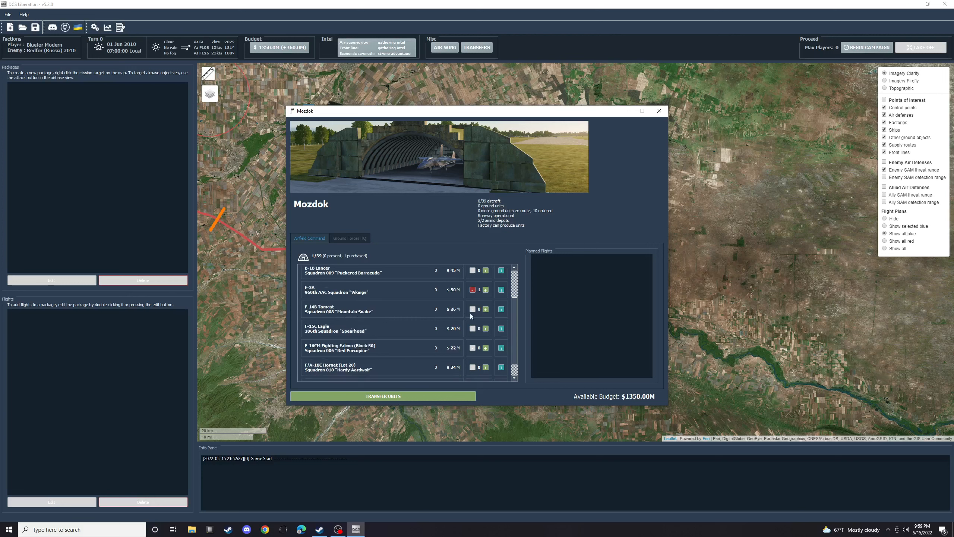
click(486, 309)
click(486, 309)
click(486, 309)
click(486, 309)
click(486, 309)
click(486, 309)
click(487, 328)
click(487, 328)
click(488, 328)
click(487, 328)
click(488, 328)
- Order four A-10C Thunderbolt IIs and four AJS-37 Viggens for Mozdok
scroll(457, 301, up, 2)
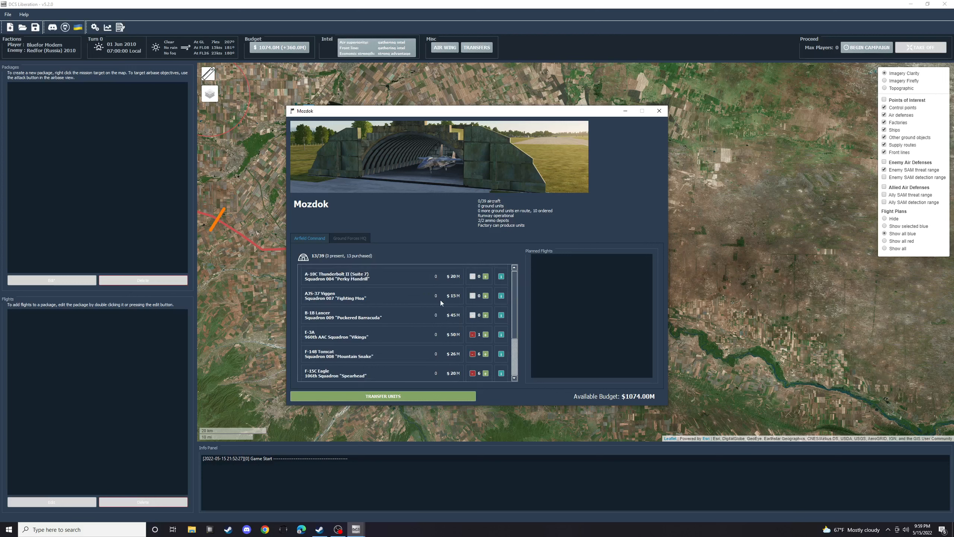
click(485, 276)
click(485, 276)
click(486, 276)
click(486, 276)
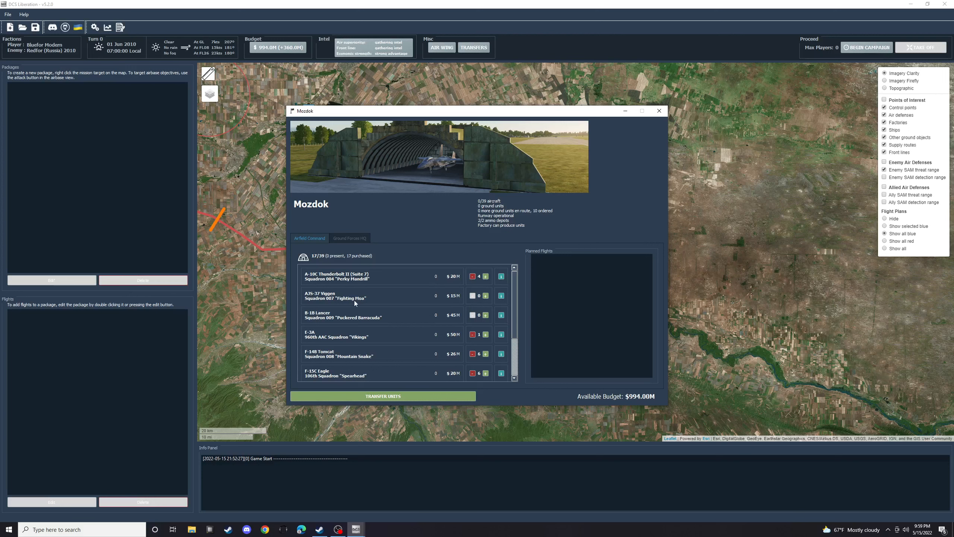
click(486, 295)
click(485, 296)
click(485, 296)
click(486, 296)
- Order four Mirage 2000C aircraft for the Mozdok squadron
scroll(414, 343, down, 2)
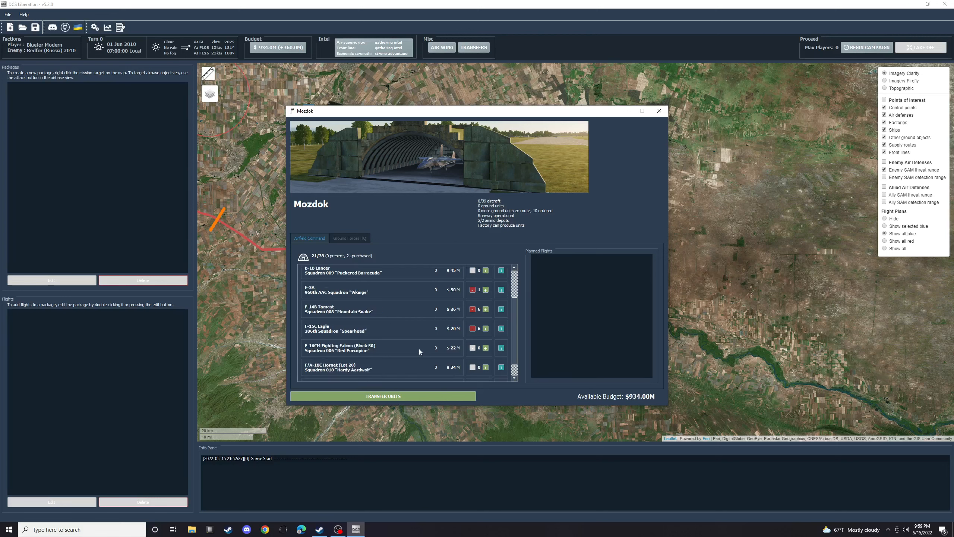
scroll(419, 352, down, 1)
click(485, 369)
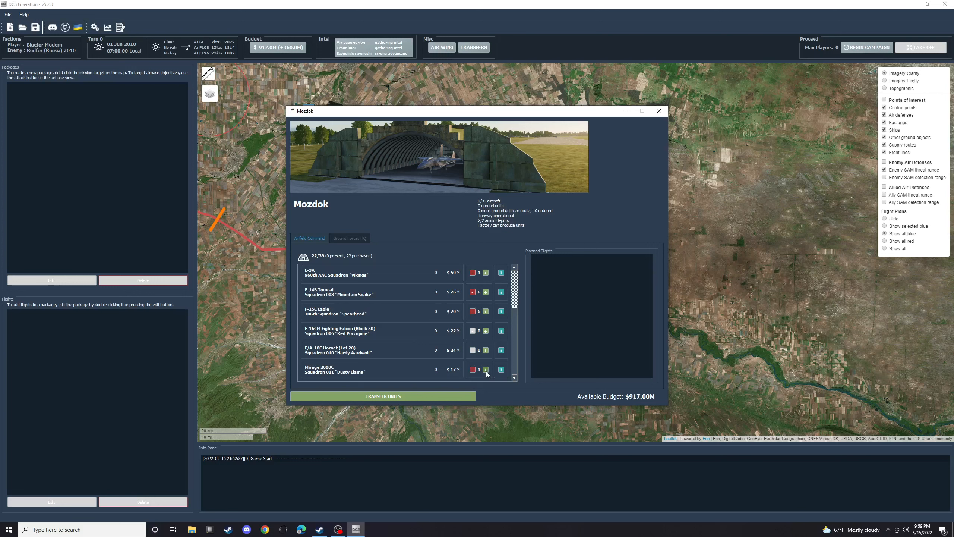
click(485, 370)
click(486, 370)
click(486, 369)
- Order eight F-16CM Fighting Falcons and four F/A-18C Hornets for Mozdok
click(486, 330)
click(486, 331)
click(485, 331)
click(486, 331)
click(486, 331)
click(486, 331)
click(486, 330)
click(486, 330)
click(486, 350)
click(486, 350)
click(486, 350)
click(485, 350)
- Order two B-1B Lancers for Mozdok and close the airfield window
scroll(424, 324, up, 1)
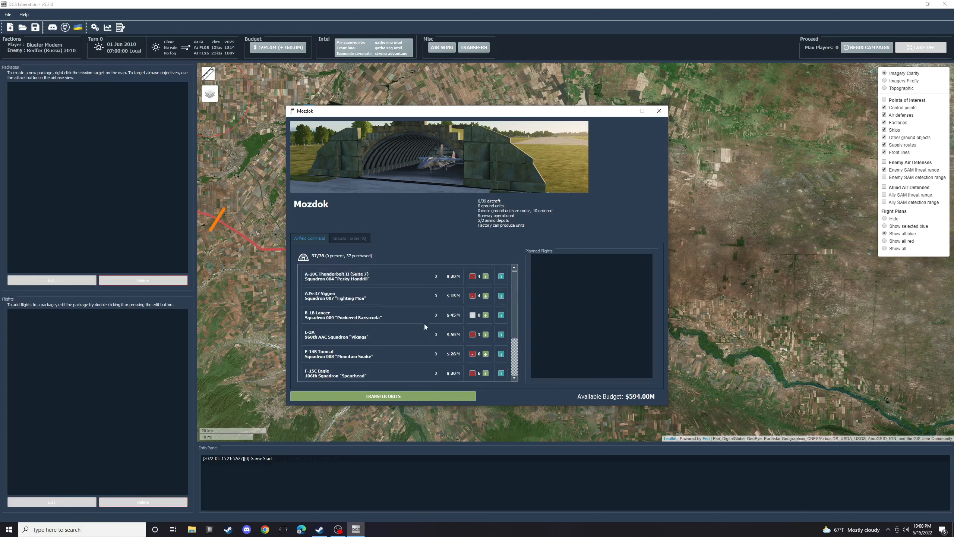
click(486, 315)
click(486, 314)
click(659, 111)
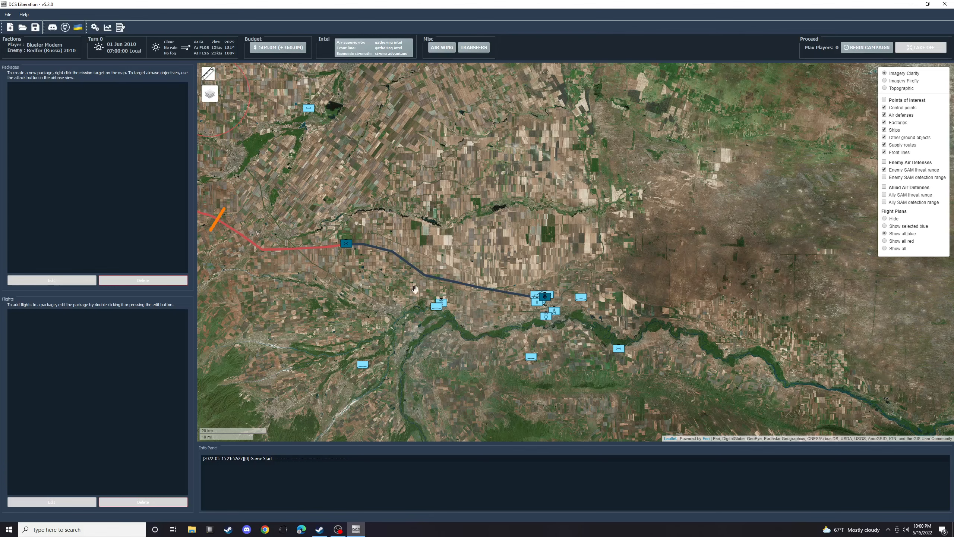
- Examine the unit lists of the friendly air defense sites around Mozdok on the map
drag(367, 300, 394, 287)
scroll(417, 324, up, 1)
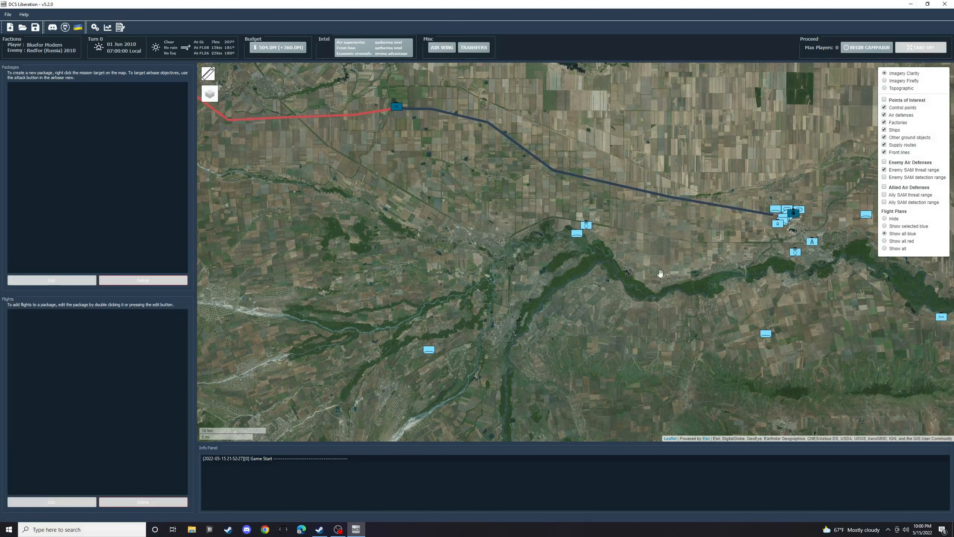
drag(722, 328, 599, 319)
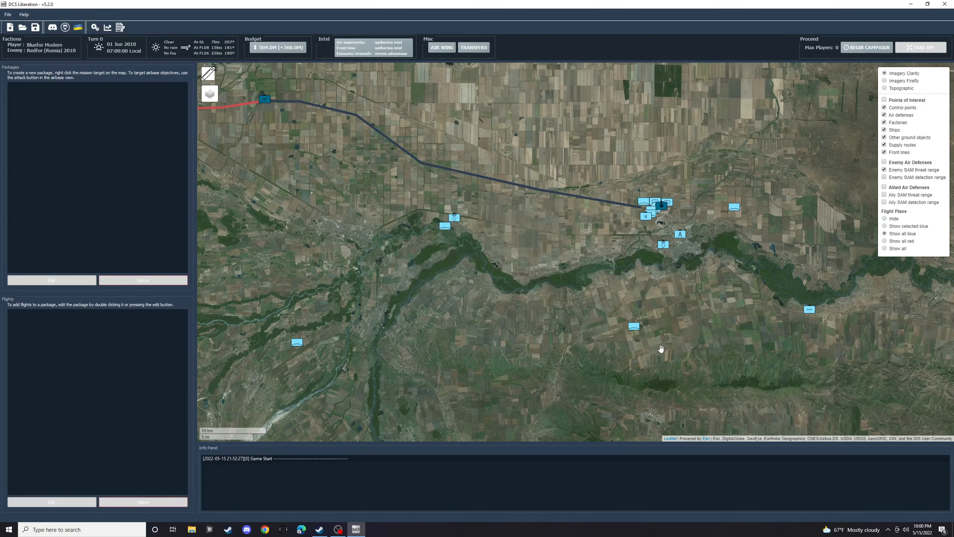
mouse_move(447, 230)
drag(686, 313, 570, 301)
mouse_move(566, 305)
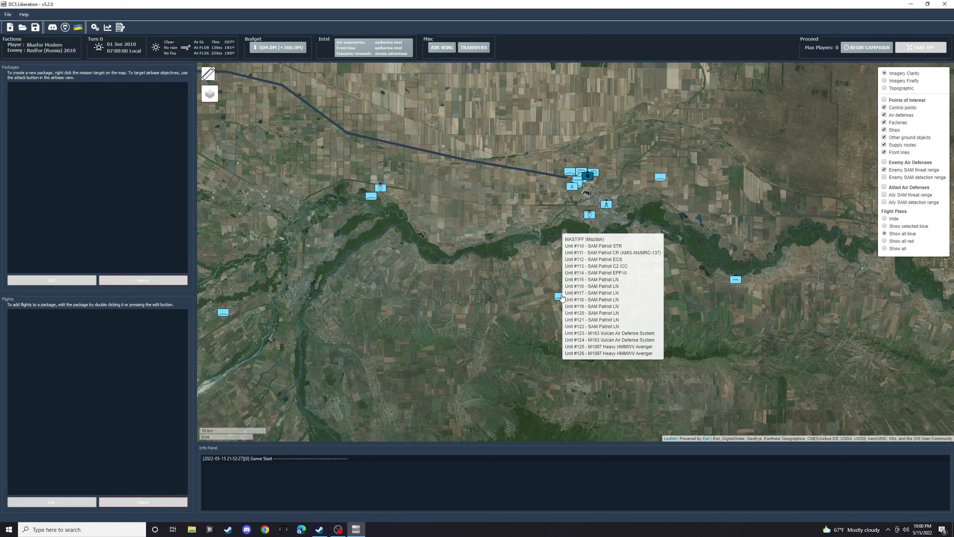
scroll(517, 179, up, 1)
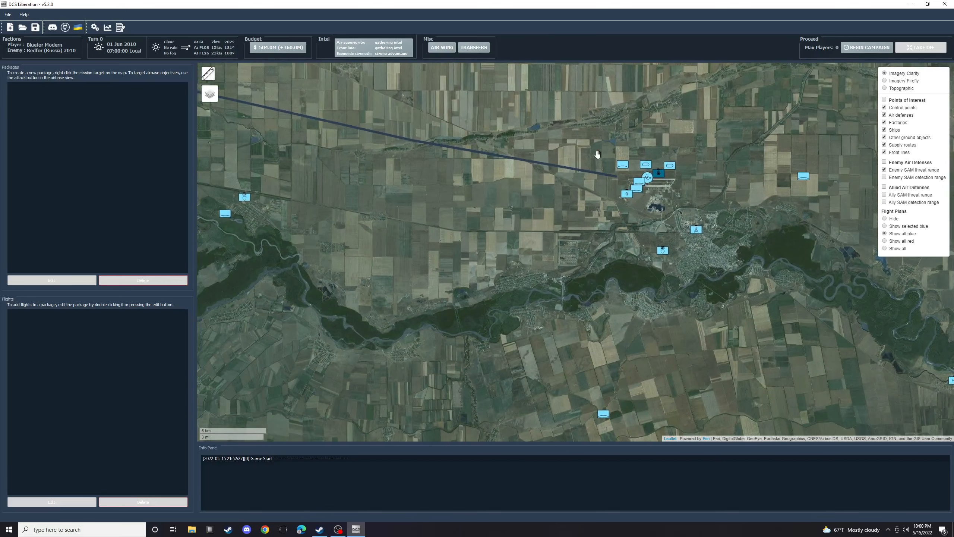
scroll(609, 79, up, 1)
mouse_move(668, 299)
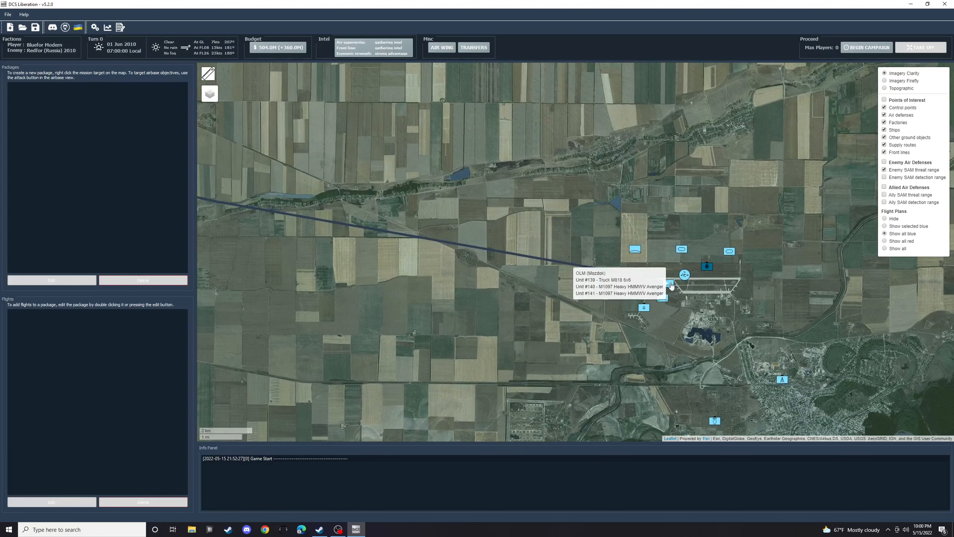
drag(576, 316, 646, 284)
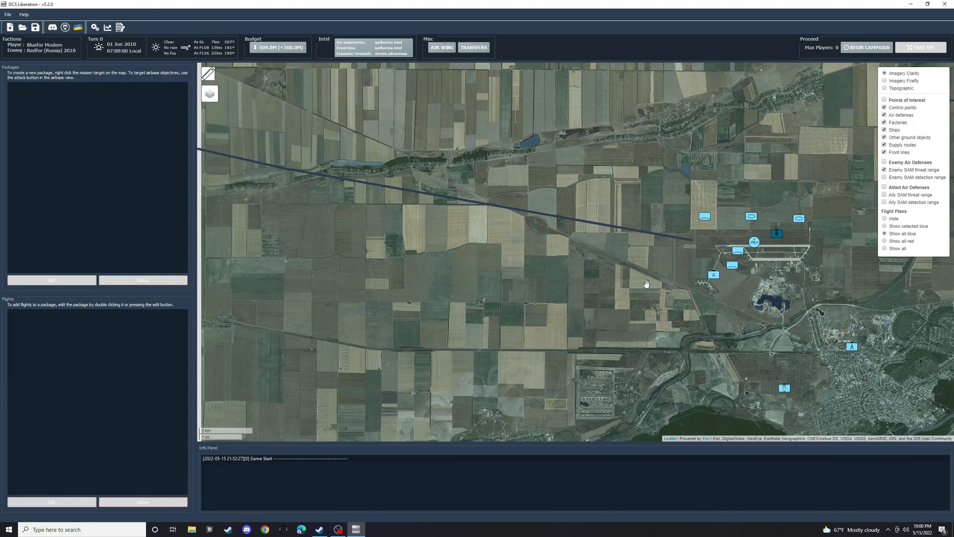
scroll(646, 284, down, 1)
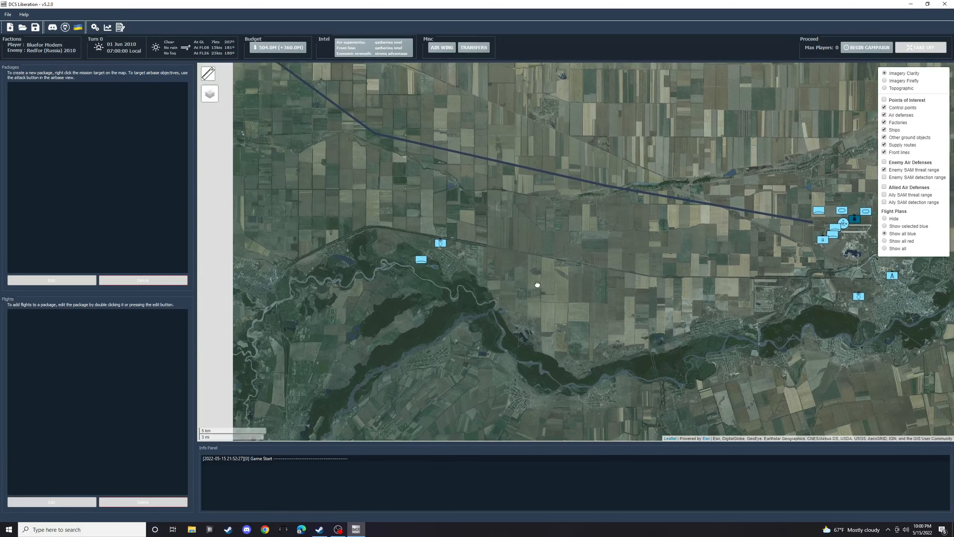
scroll(587, 258, down, 1)
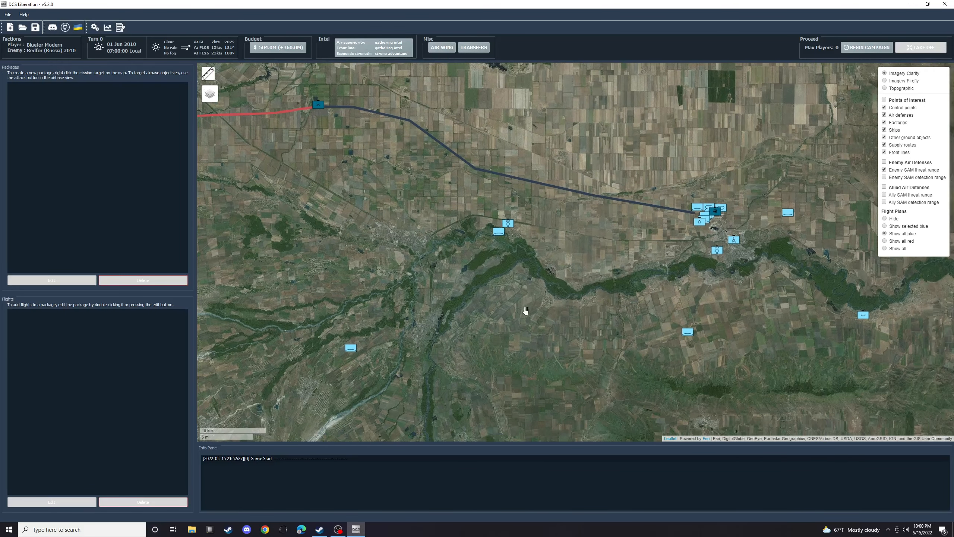
- Replace the NASAMS units at Mozdok's FROG air defense location with a Hawk Site
mouse_move(499, 234)
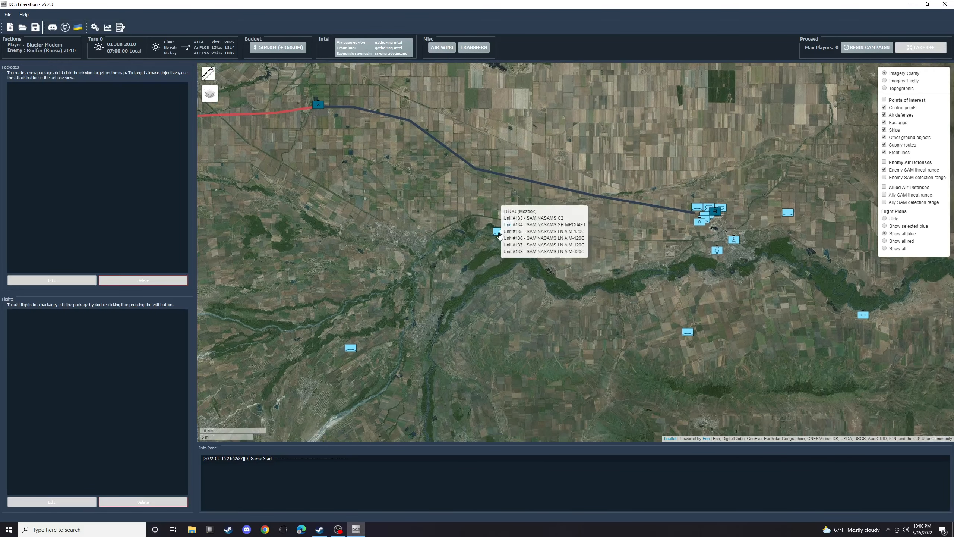
right_click(498, 232)
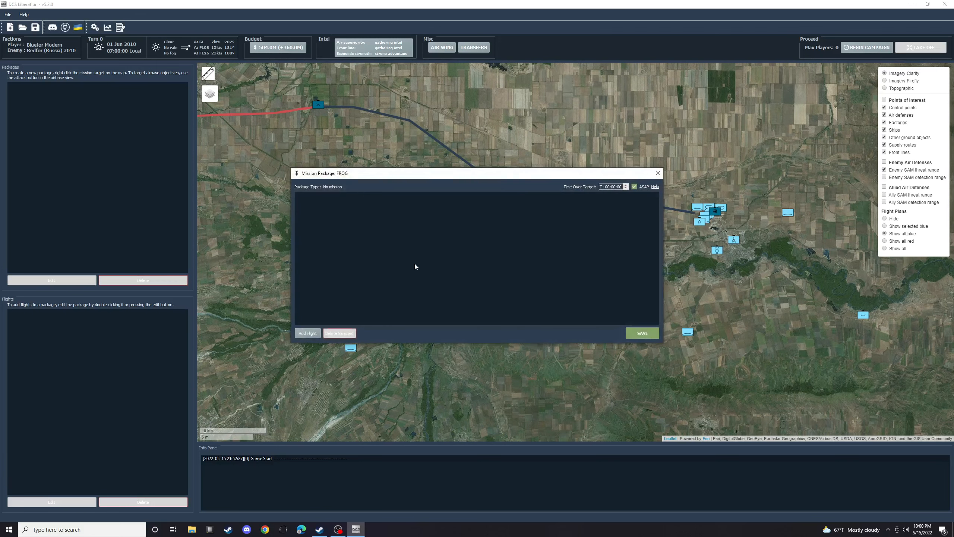
click(658, 173)
click(496, 235)
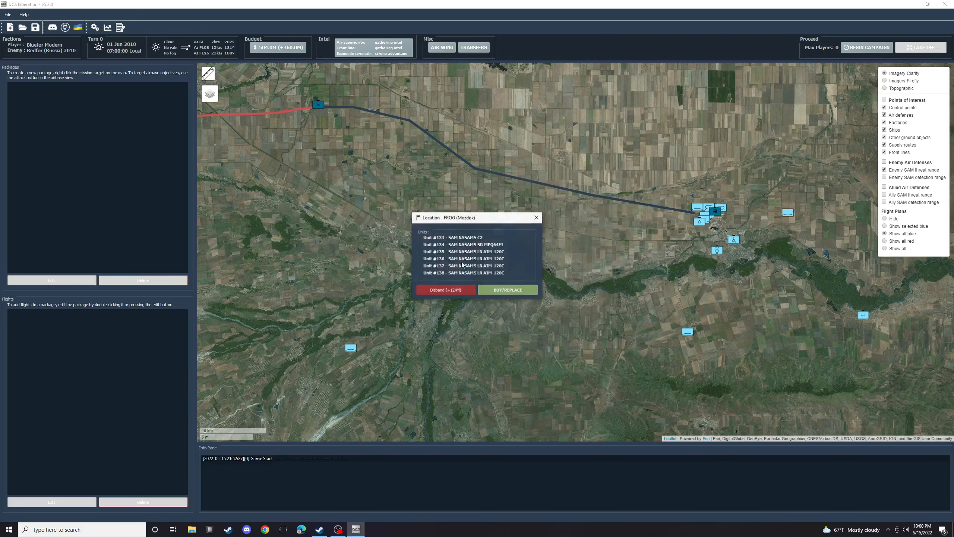
click(517, 291)
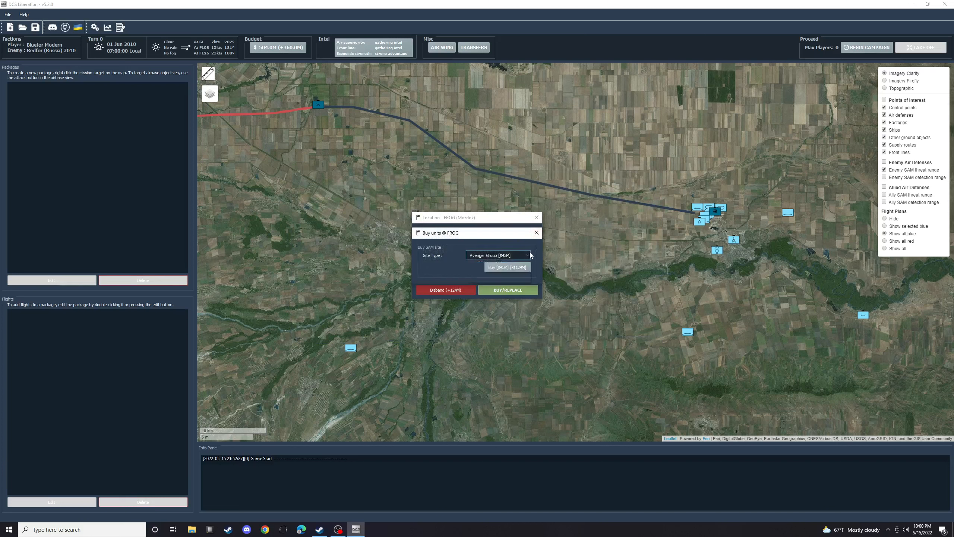
click(495, 256)
click(494, 270)
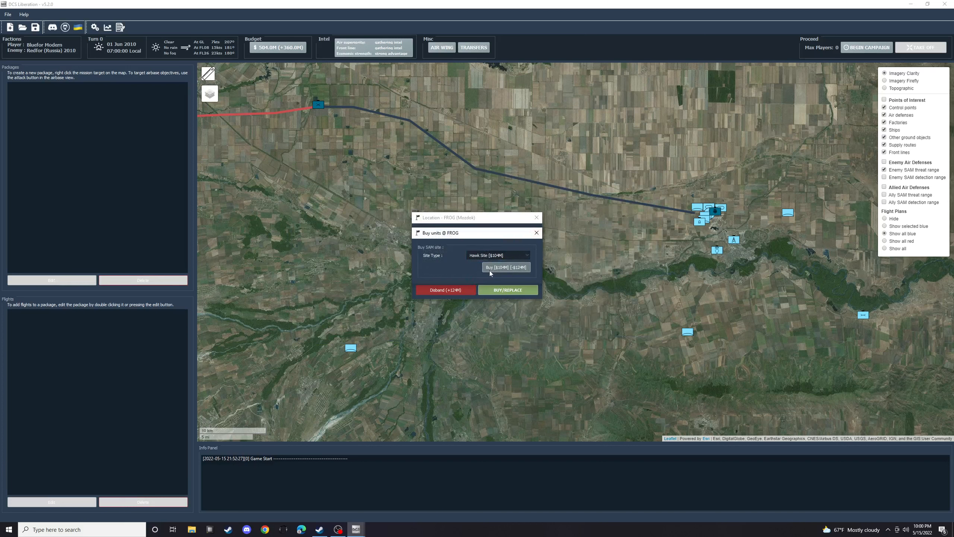
click(519, 290)
click(537, 234)
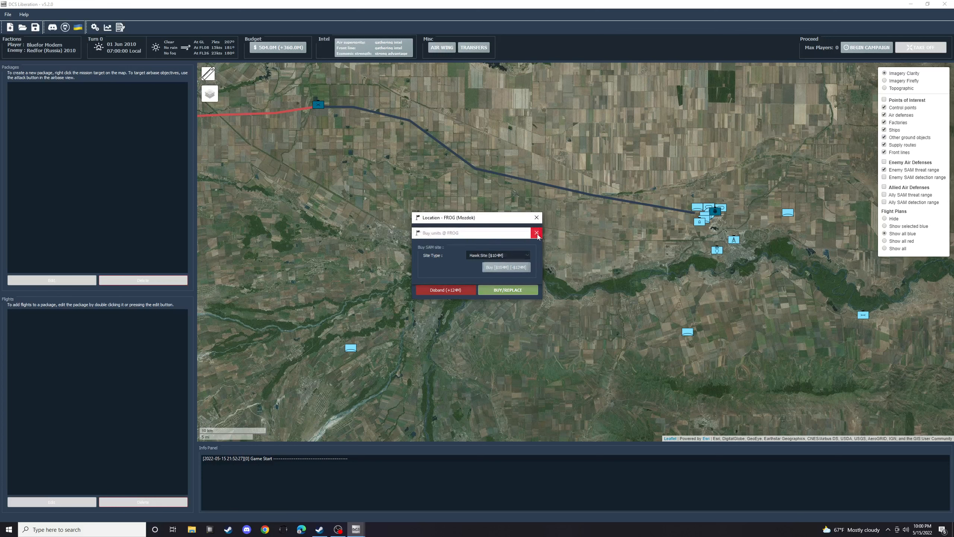
click(507, 268)
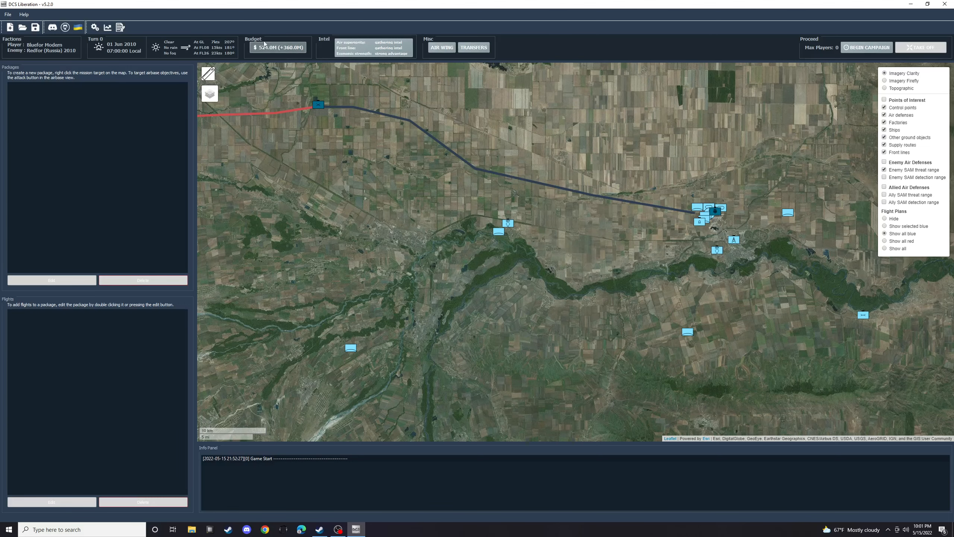
- Order one more LAV-25, Leopard 2, M1043 HMMWV, M1045 HMMWV, M1097 Avenger, M109A6 Paladin and M1134 Stryker for Zarechnoe FARP
drag(318, 105, 436, 188)
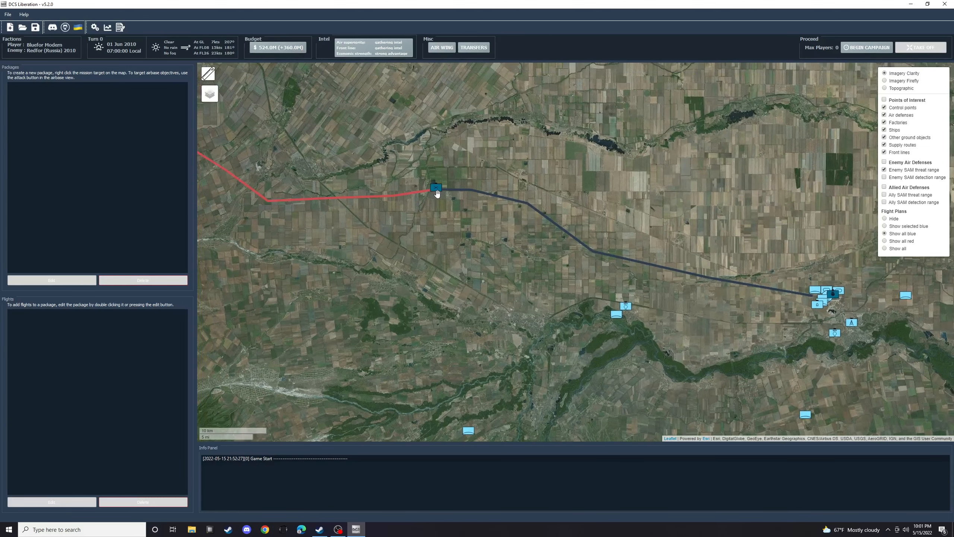
click(436, 189)
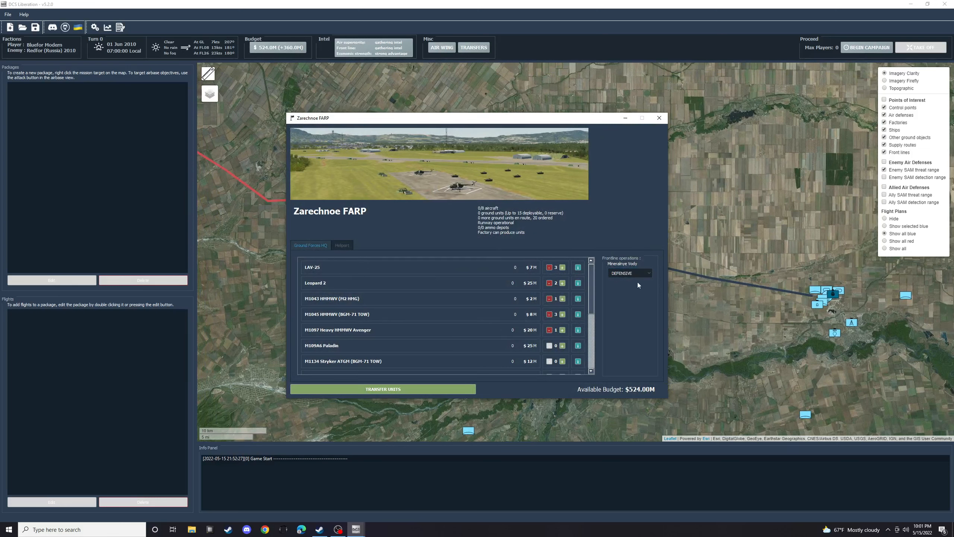
click(563, 267)
click(563, 282)
click(563, 298)
click(563, 314)
click(562, 330)
click(562, 346)
click(563, 361)
- Add one M270 rocket launcher, M2A2 Bradley, M1A2 Abrams, Marder 1A3, Merkava Mk IV, Truck M818 and VAB Mephisto to the ground order
scroll(564, 360, down, 1)
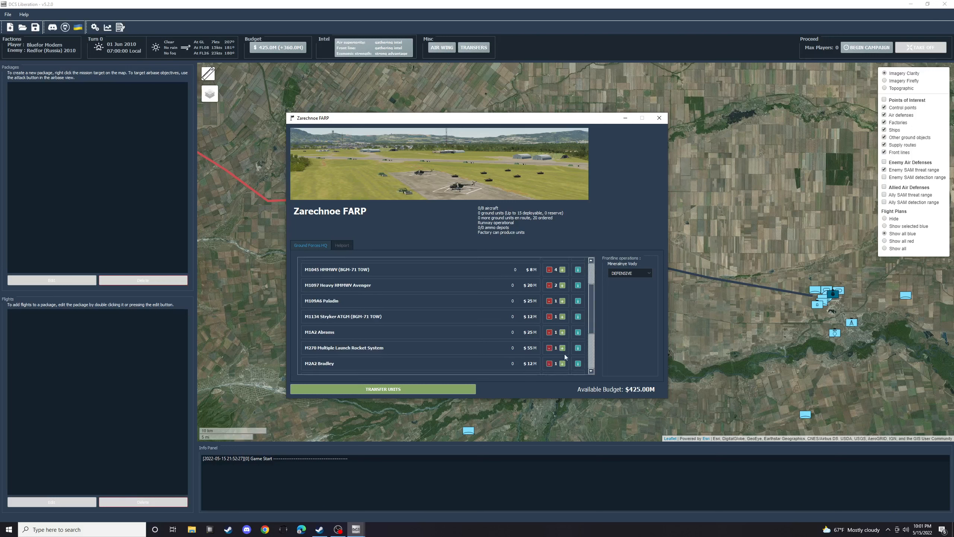
click(562, 348)
click(563, 364)
click(562, 332)
scroll(563, 344, down, 1)
click(562, 348)
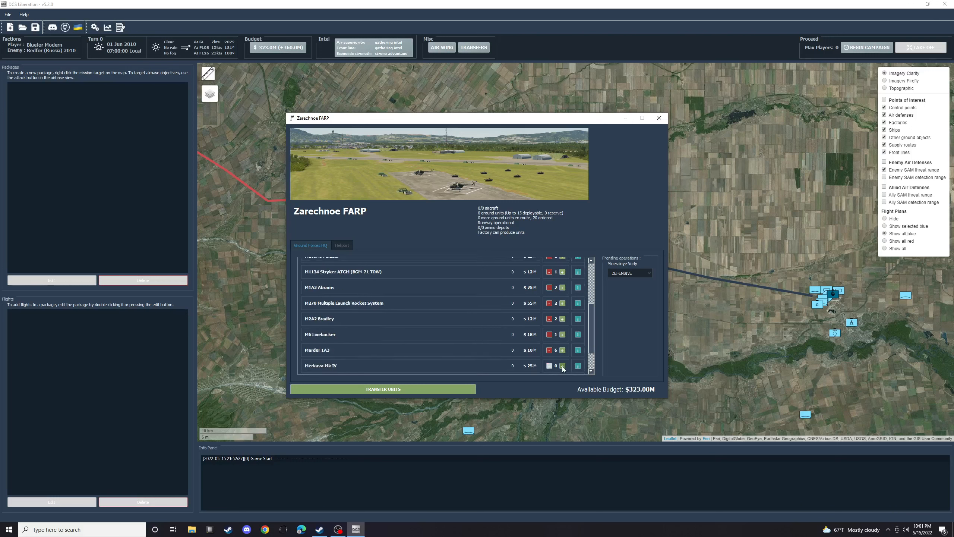
click(563, 364)
scroll(562, 367, down, 1)
click(563, 349)
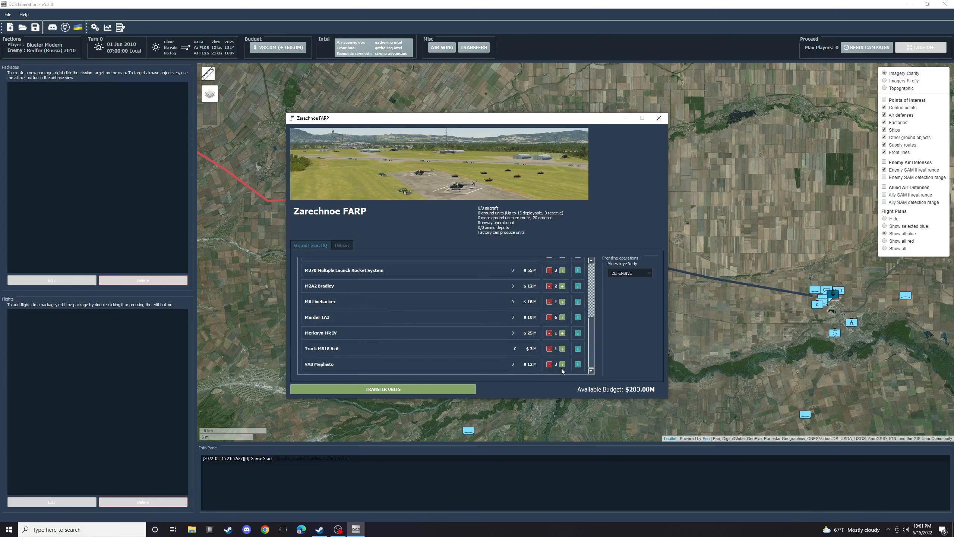
- Order one more VAB Mephisto, Truck M818, Merkava Mk IV, Marder 1A3, M6 Linebacker, M2A2 Bradley and M270 rocket launcher for Zarechnoe FARP
click(562, 364)
click(562, 349)
click(563, 302)
click(562, 286)
click(562, 271)
scroll(561, 274, up, 2)
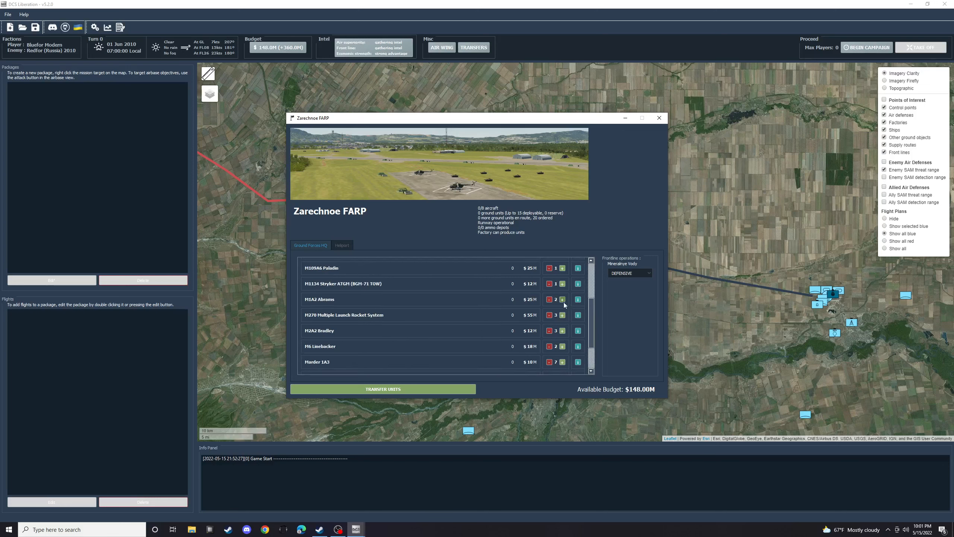
- Add one M1A2 Abrams, M1134 Stryker, M109A6 Paladin, M1097 Avenger, M1045 HMMWV, M1043 HMMWV, Leopard 2 and LAV-25 to the ground order
click(563, 301)
click(562, 284)
click(562, 269)
scroll(562, 270, up, 1)
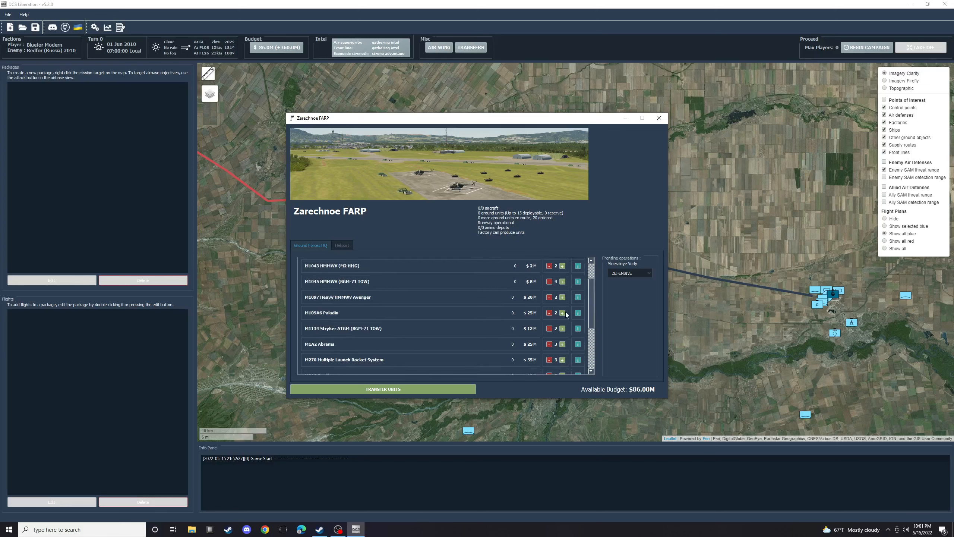
click(563, 298)
click(562, 281)
click(562, 266)
scroll(565, 274, up, 1)
click(562, 280)
click(562, 267)
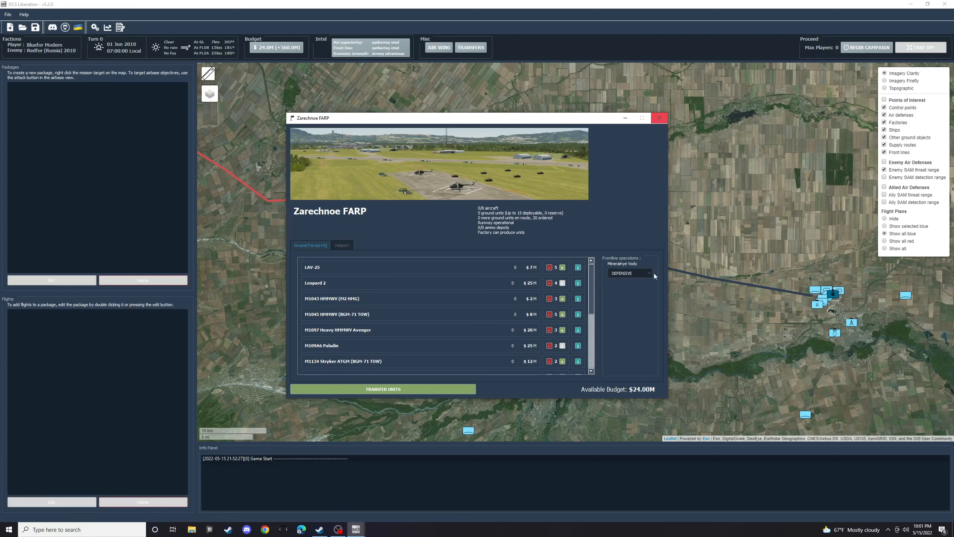
click(660, 119)
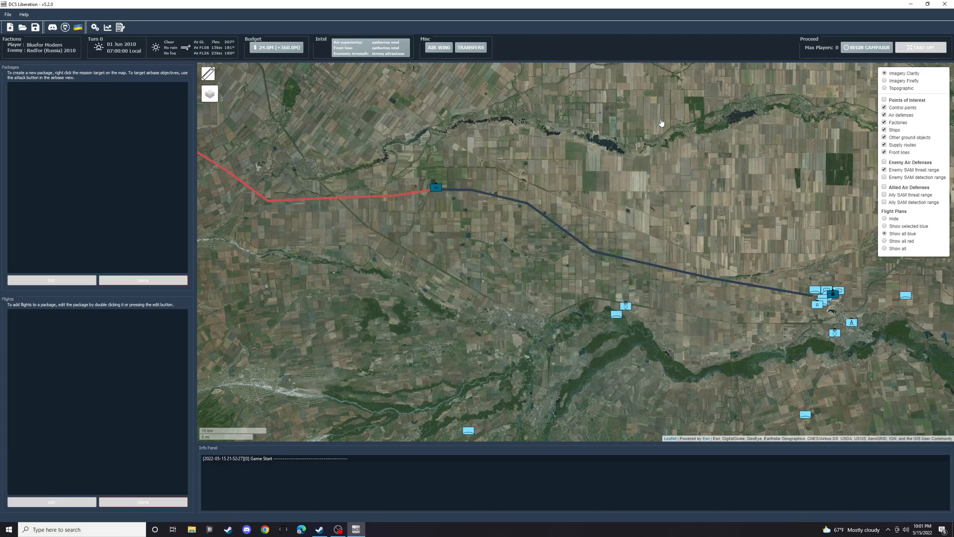
- Begin the campaign after checking the front line area on the map
scroll(646, 198, down, 1)
drag(649, 198, 523, 258)
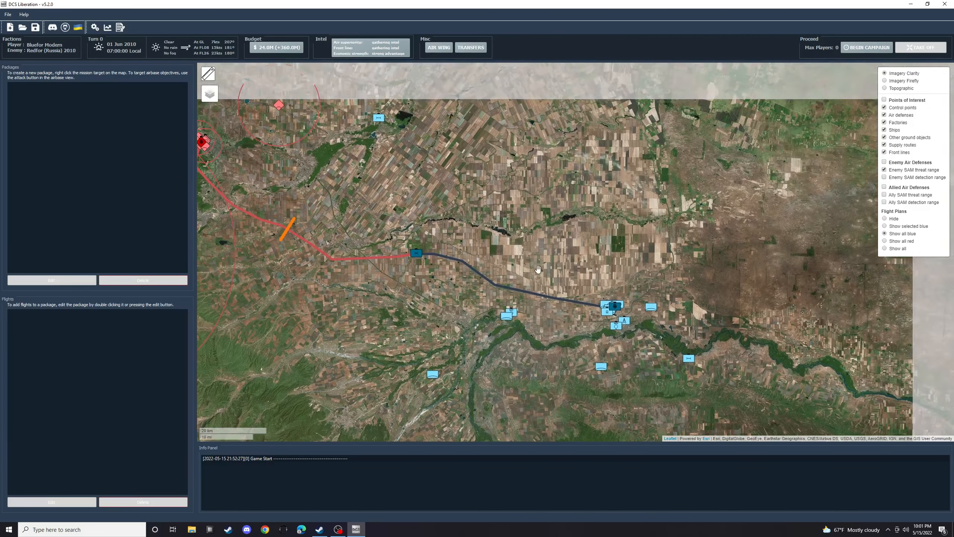
scroll(461, 275, down, 1)
drag(300, 242, 406, 273)
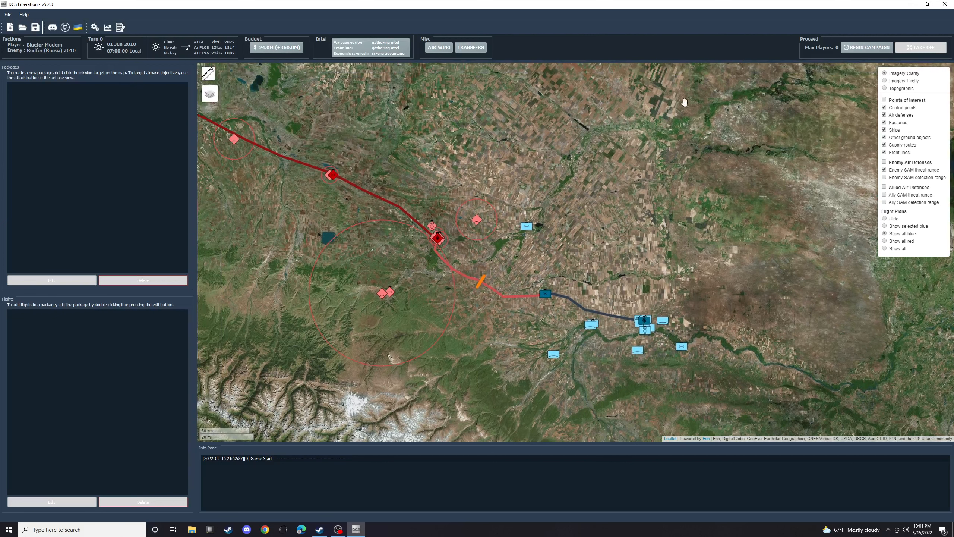
click(854, 49)
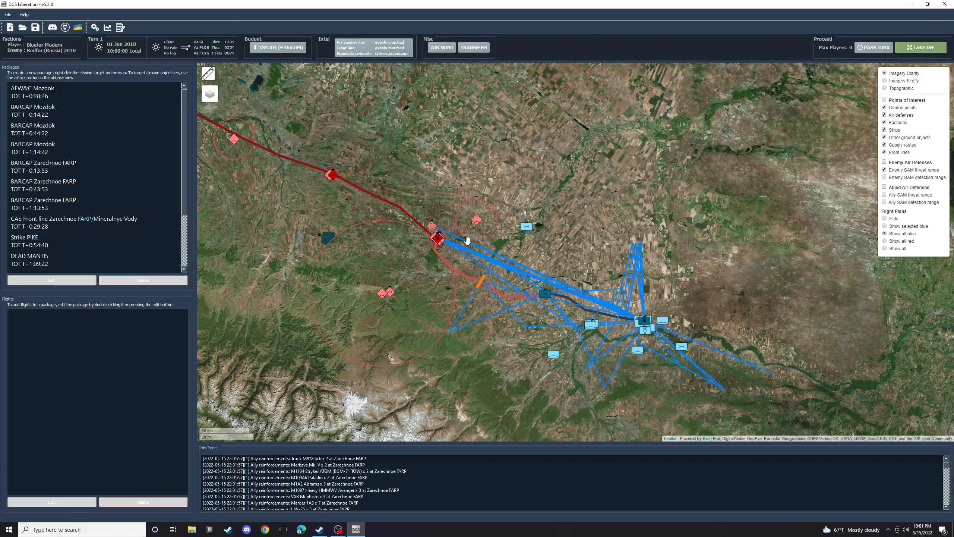
- Delete all the automatically planned mission packages, from the BARCAP, CAS, strike and DEAD missions through to the AEW&C package
drag(333, 237, 365, 216)
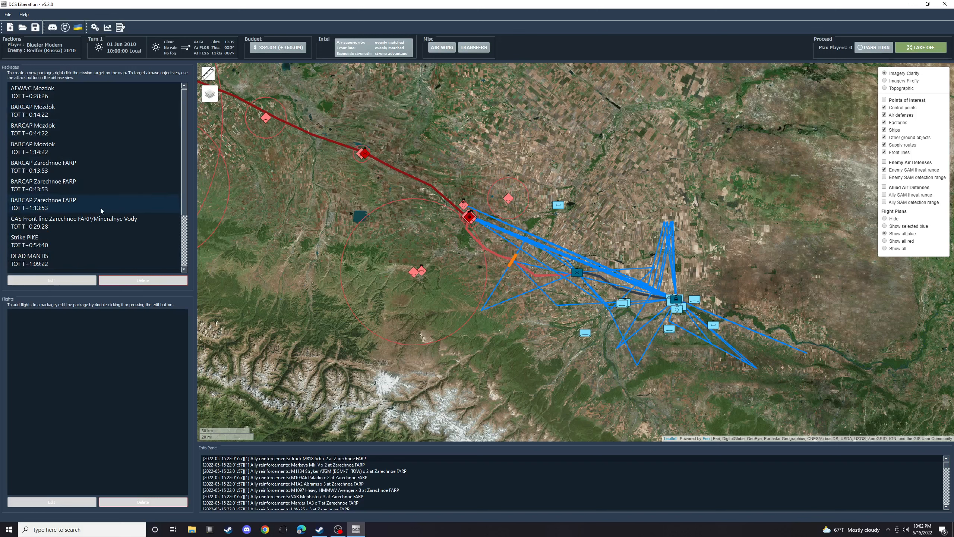
scroll(100, 207, down, 2)
scroll(100, 207, up, 2)
scroll(43, 265, down, 2)
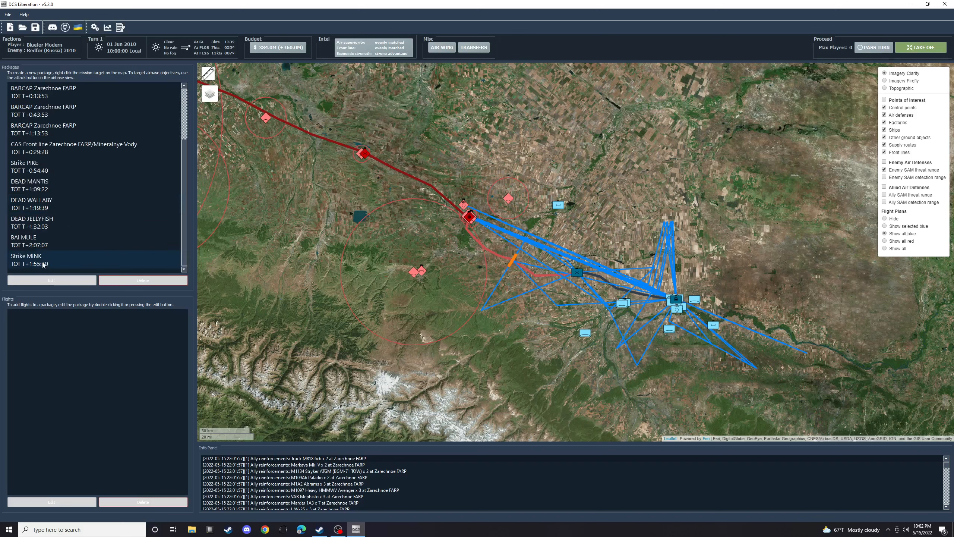
click(43, 263)
click(127, 278)
click(127, 278)
click(127, 278)
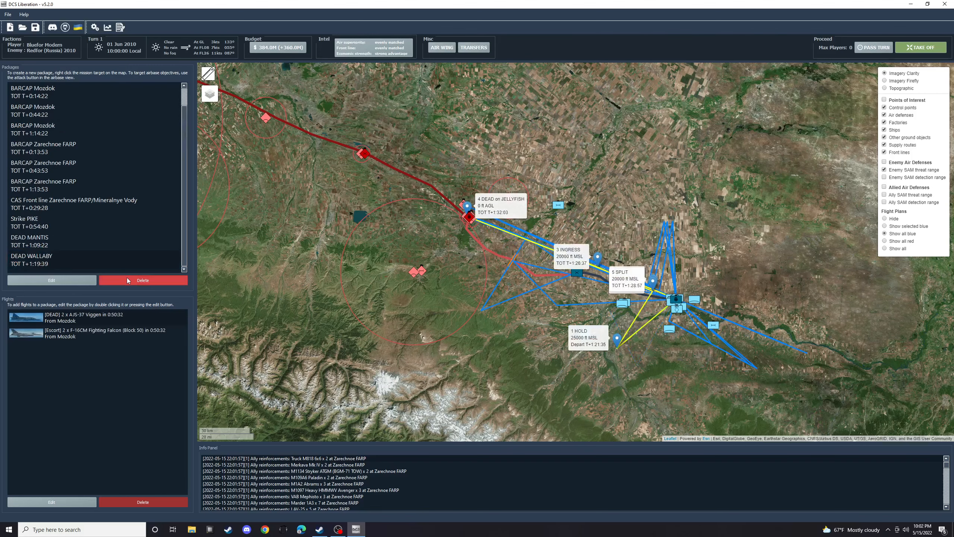
click(127, 277)
click(127, 278)
click(127, 278)
click(127, 277)
click(127, 277)
click(128, 277)
click(127, 278)
click(127, 278)
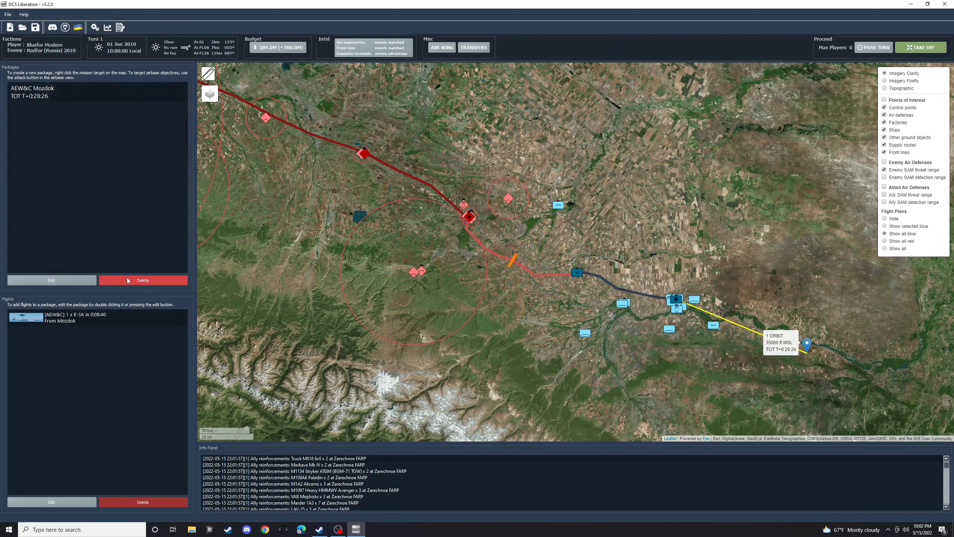
click(128, 277)
click(127, 278)
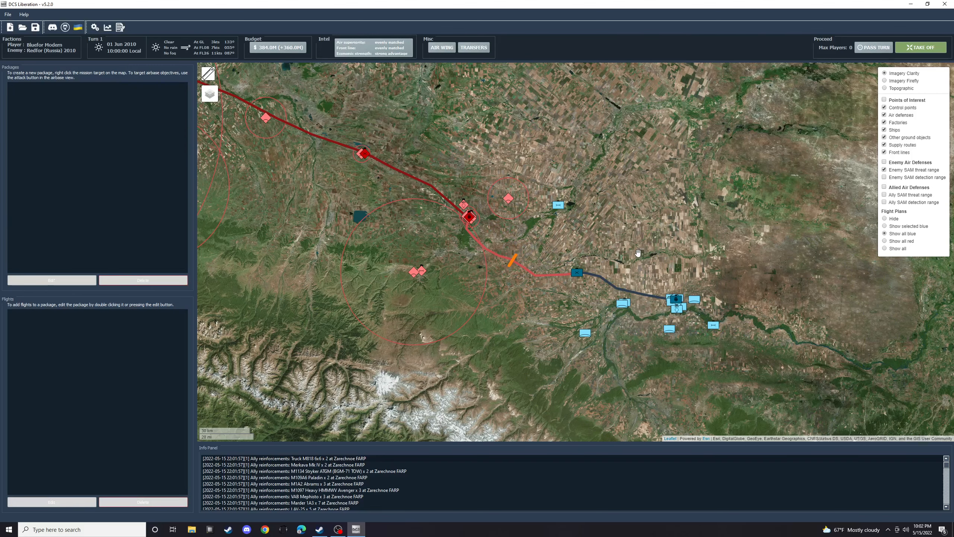
- Create and save a Mozdok mission package with an AEW&C flight of one E-3A
drag(639, 254, 615, 250)
right_click(653, 295)
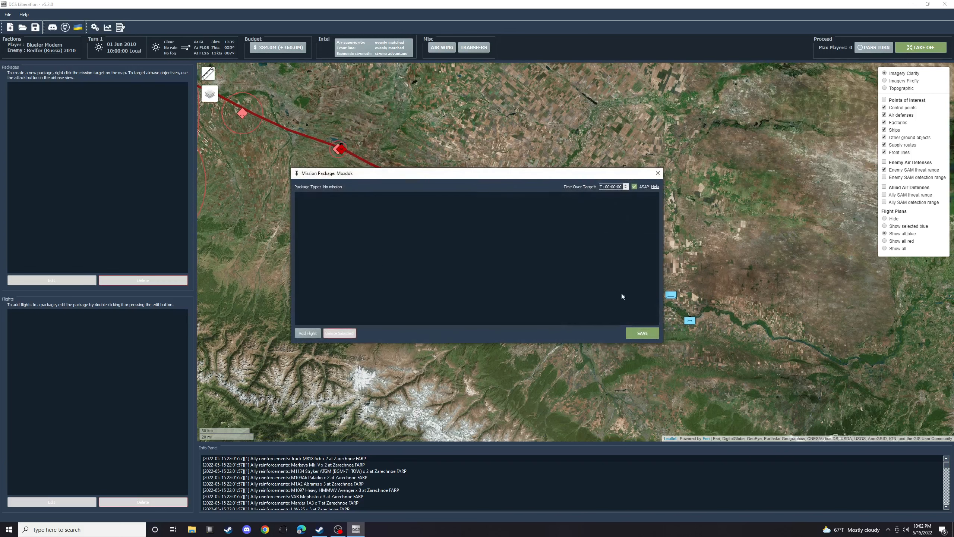
click(307, 333)
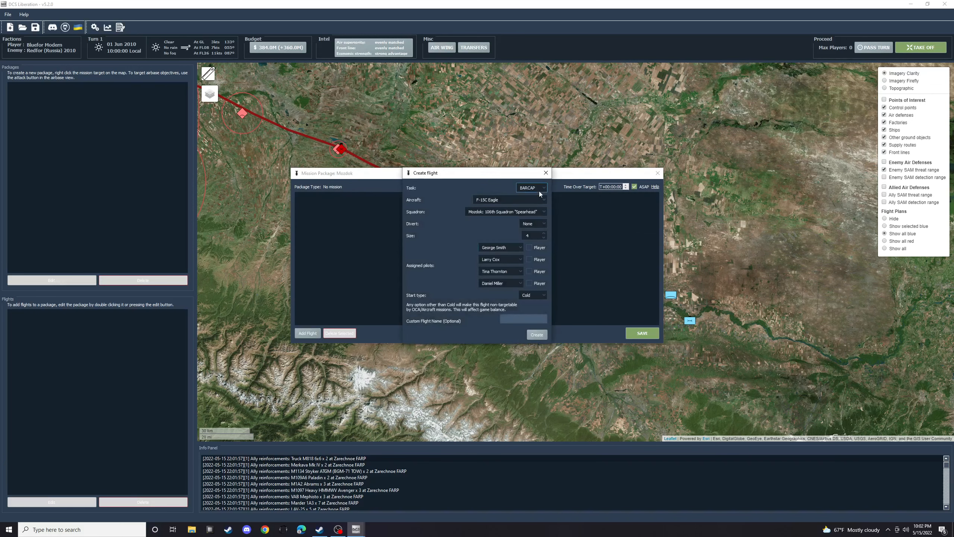
click(526, 201)
click(529, 247)
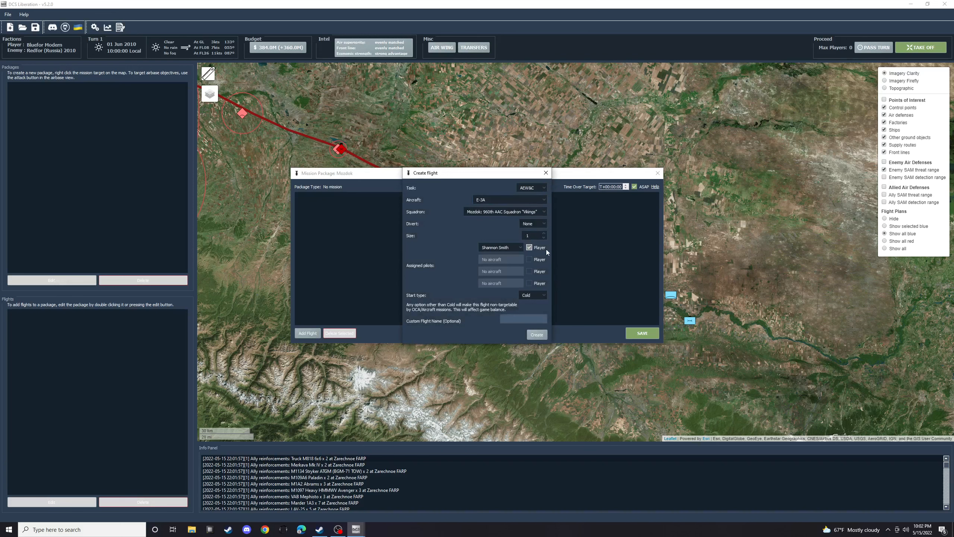
click(542, 337)
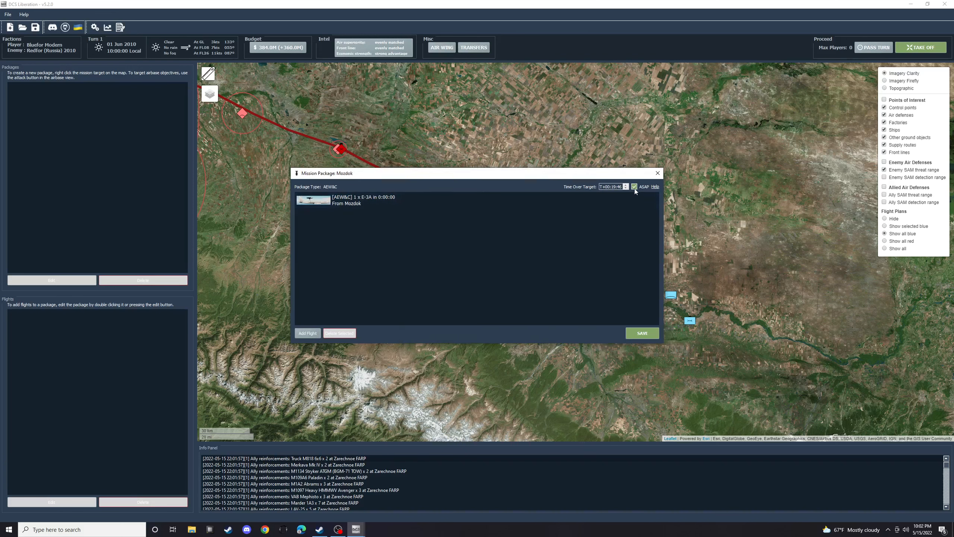
click(643, 333)
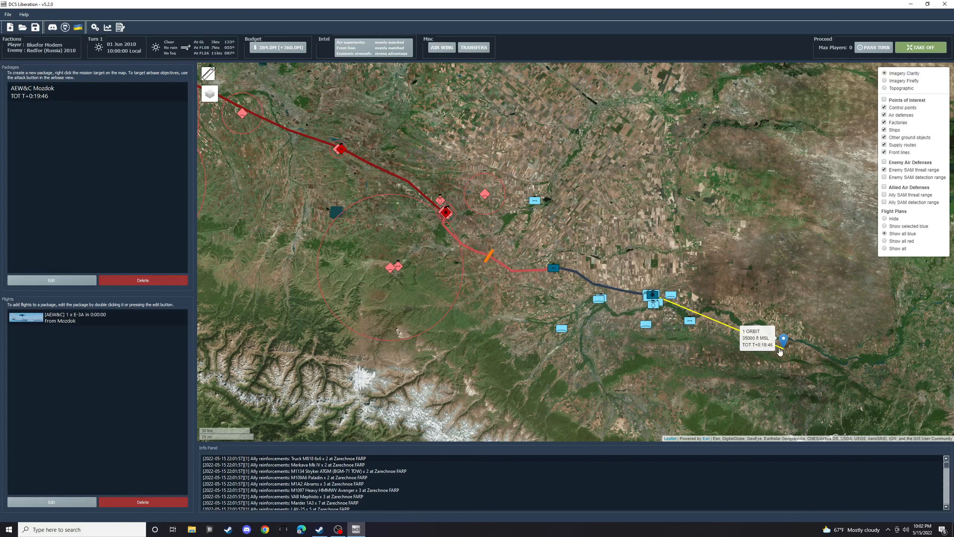
- Create and save a Mozdok mission package with a BARCAP flight of two F-14B Tomcats
click(75, 318)
click(655, 298)
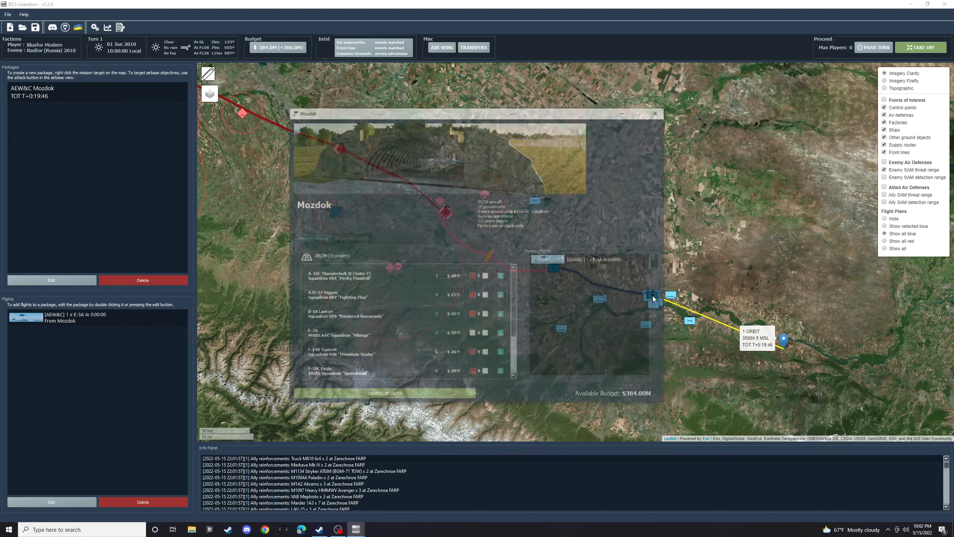
click(659, 109)
right_click(654, 298)
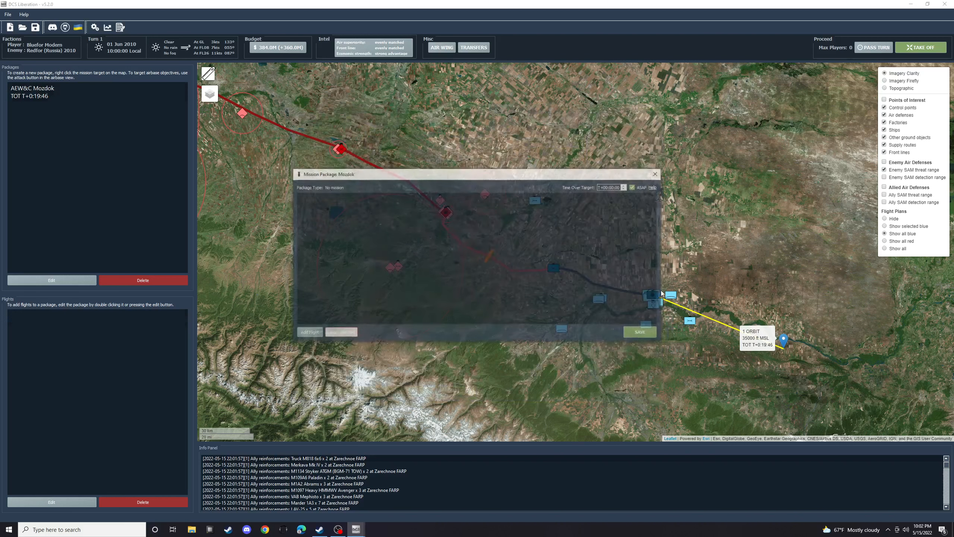
click(308, 333)
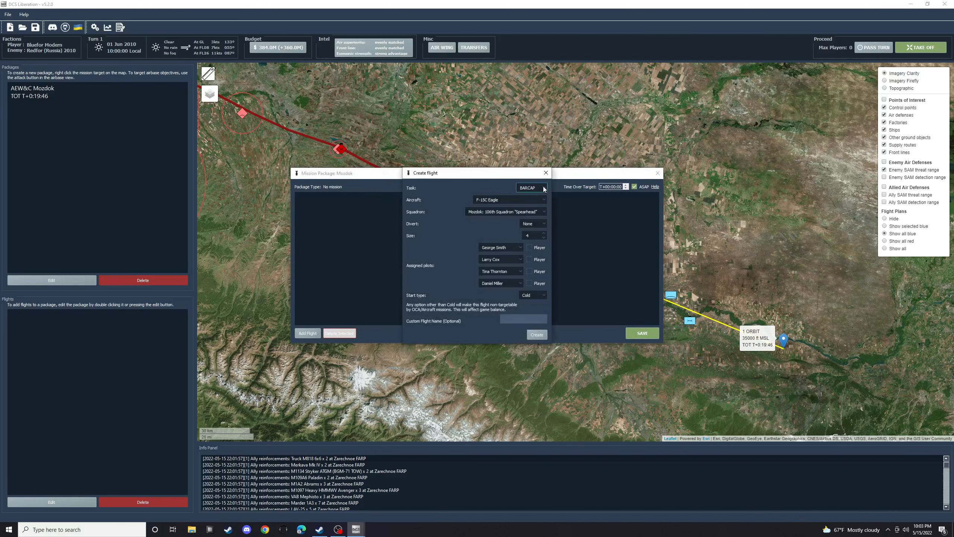
click(541, 199)
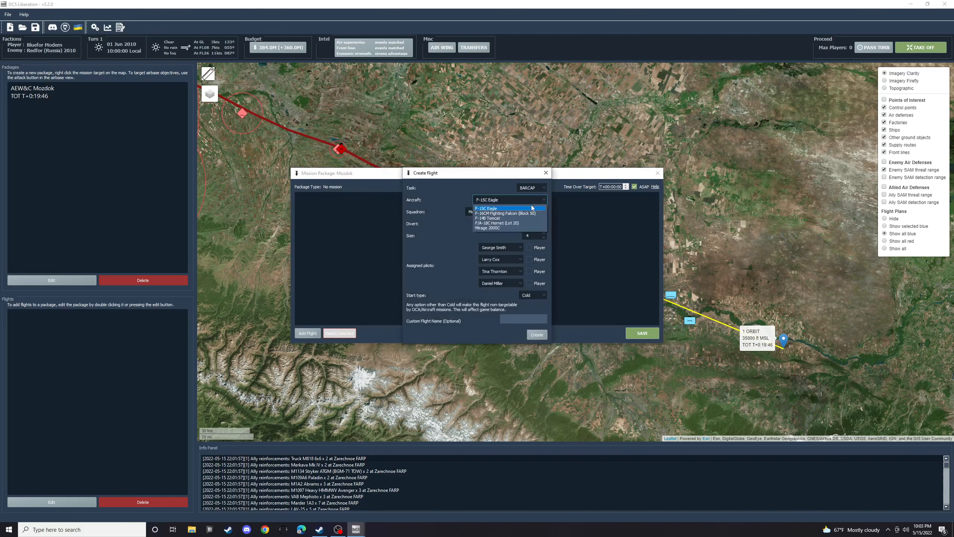
click(491, 219)
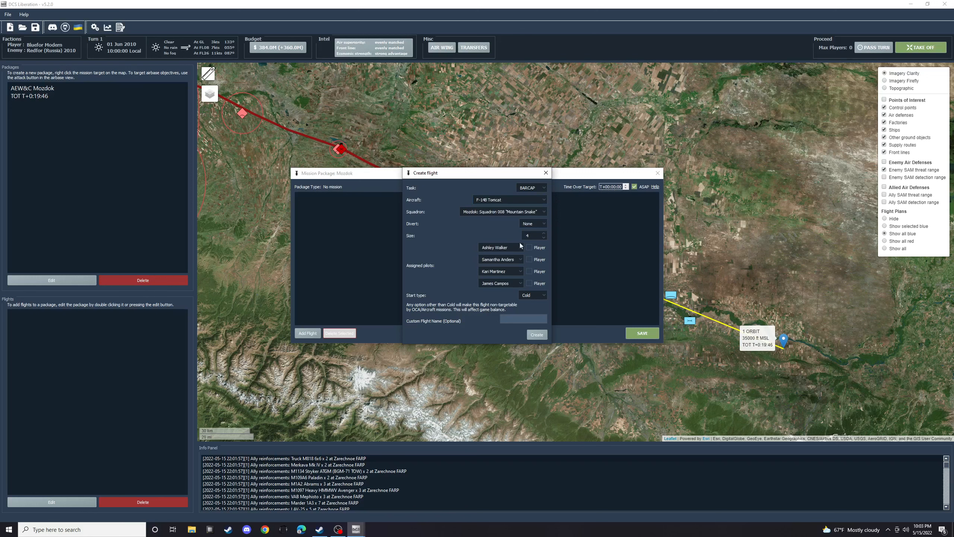
click(544, 237)
click(544, 238)
click(536, 335)
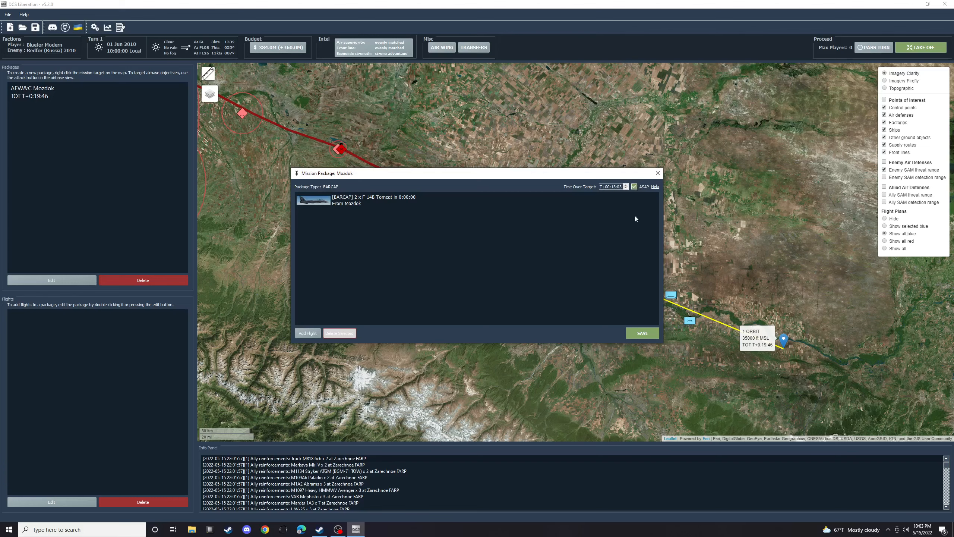
click(639, 337)
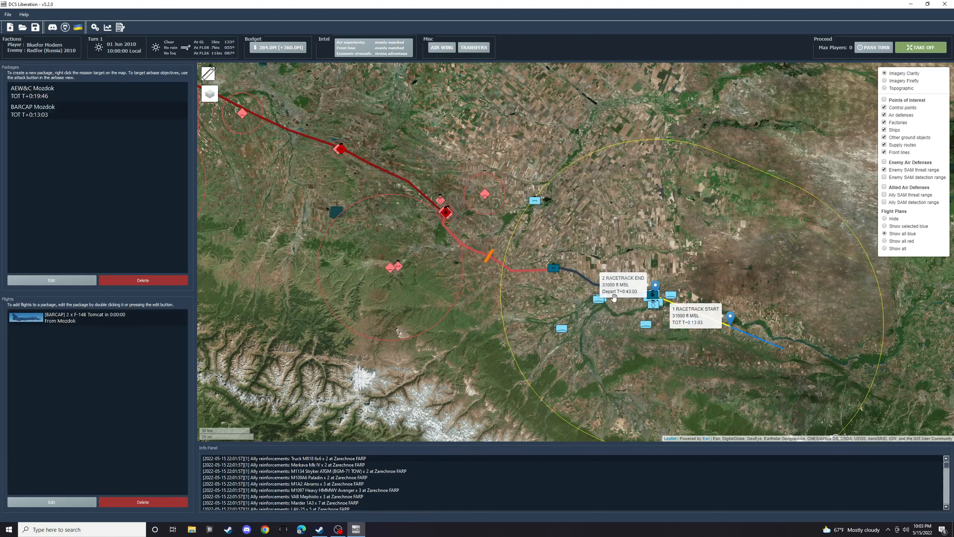
- Start a second BARCAP package for Mozdok and add a flight of two F-14B Tomcats to it
drag(726, 257, 662, 213)
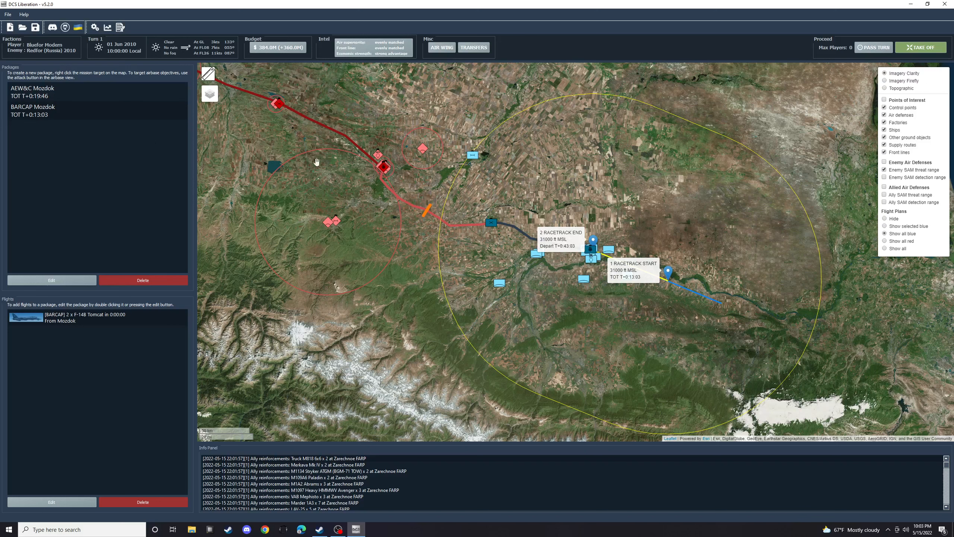
click(54, 115)
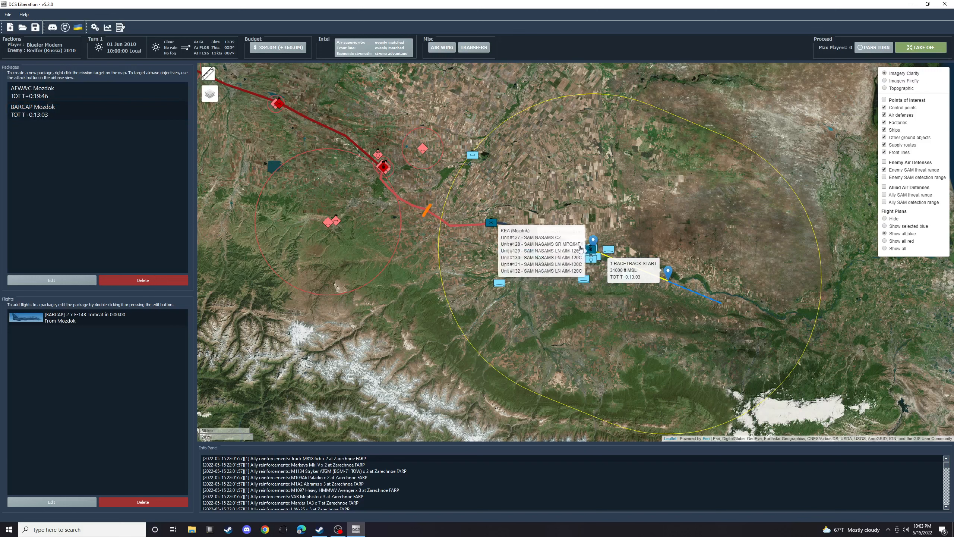
right_click(590, 257)
click(309, 333)
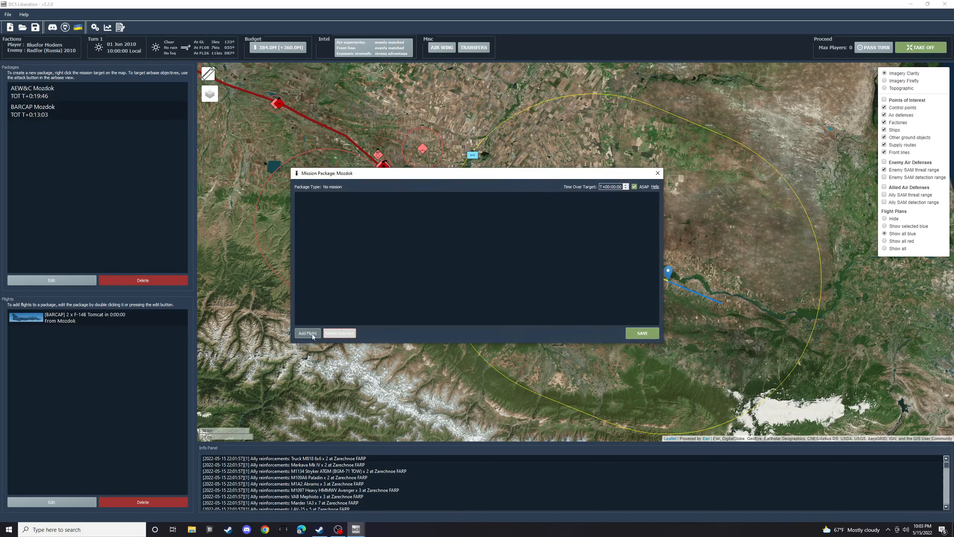
click(540, 188)
click(541, 191)
click(502, 200)
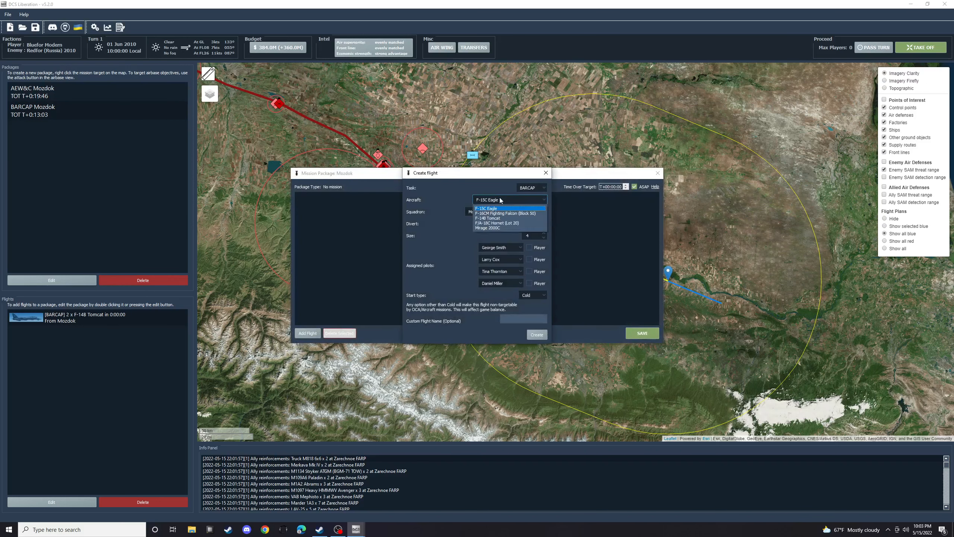
click(495, 219)
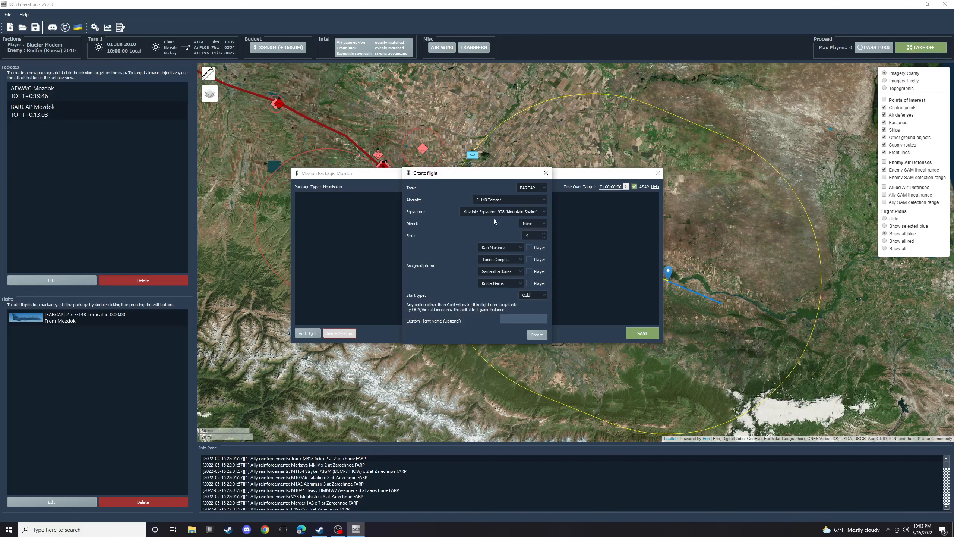
click(544, 238)
click(544, 237)
click(538, 333)
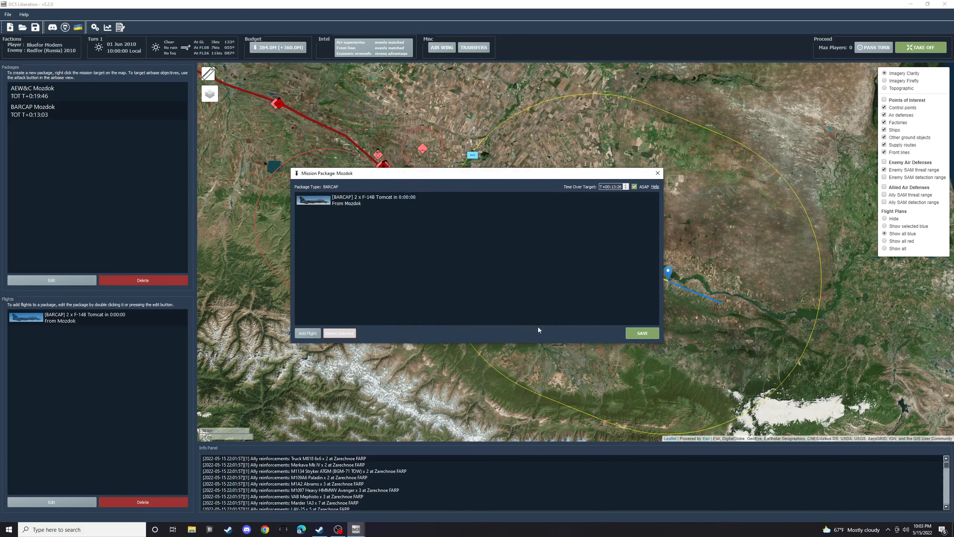
- Turn off ASAP for the package, set its time over target to T+00:43:03 and save it
click(635, 188)
double_click(614, 187)
text(43:03)
click(640, 333)
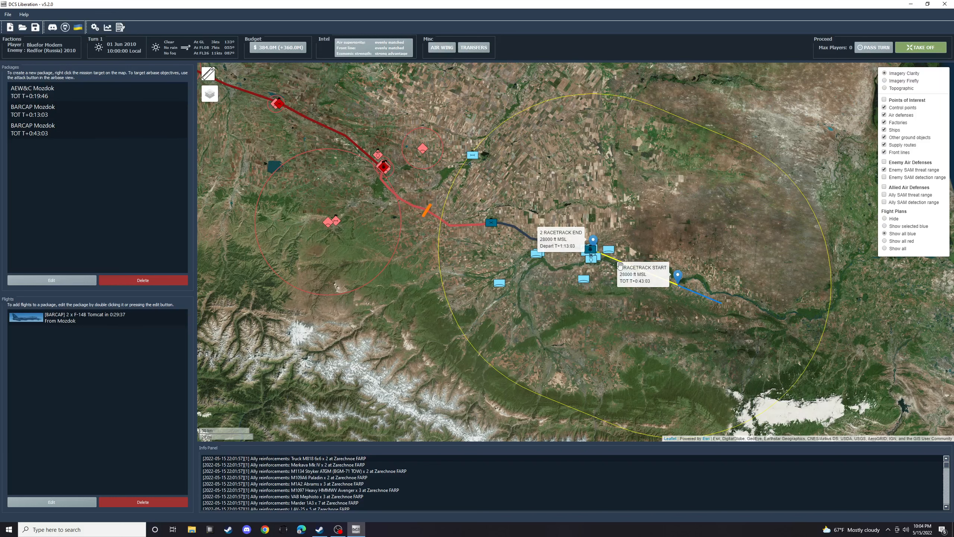
- Start a third Mozdok BARCAP package and add a flight of two F-14B Tomcats to it
right_click(589, 248)
click(307, 333)
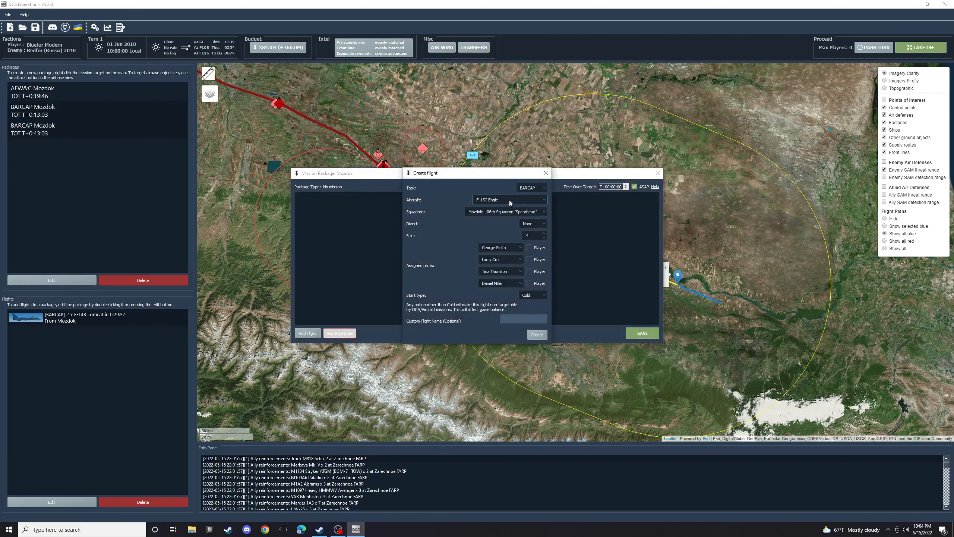
click(531, 188)
click(526, 196)
click(529, 199)
click(503, 220)
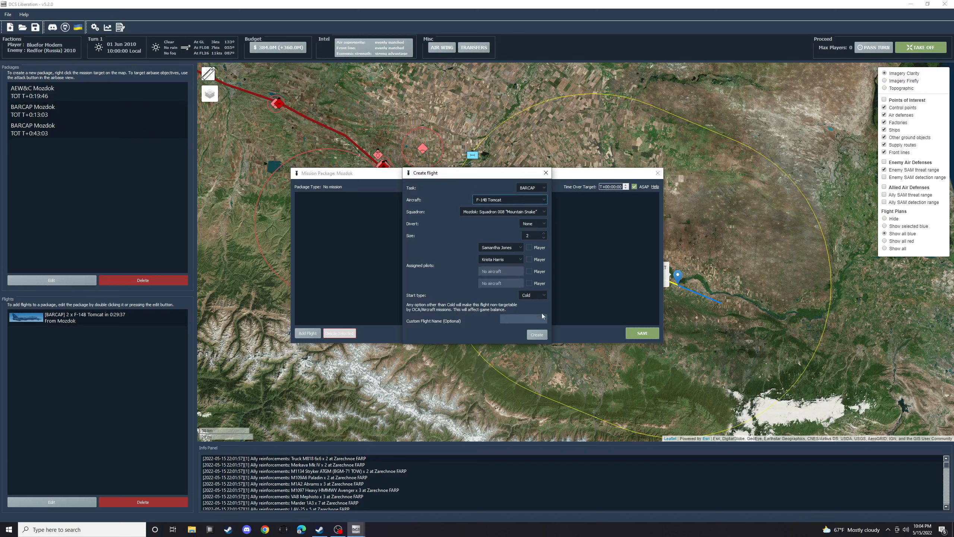
click(537, 334)
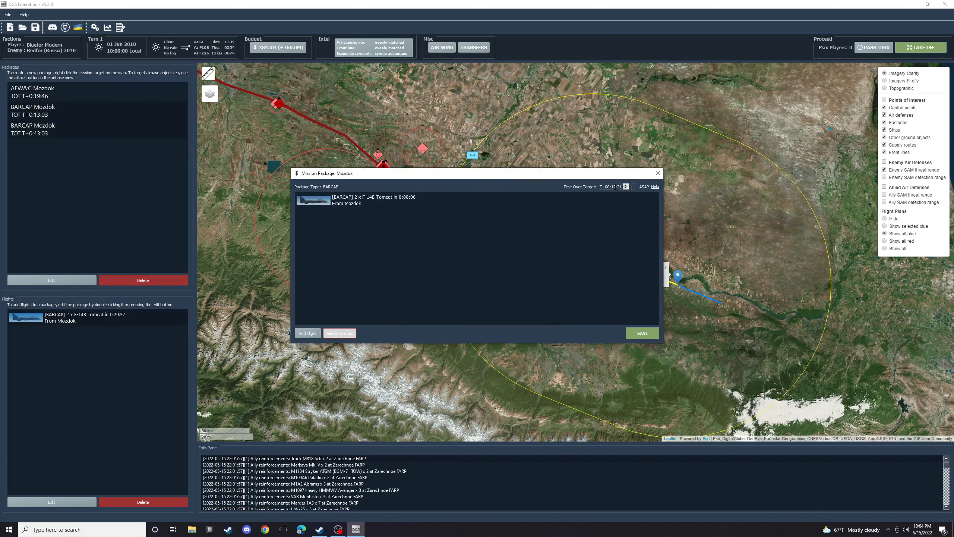
- Disable ASAP for the third BARCAP package, set its time over target to T+01:13:03 and save it
click(633, 187)
text(01:13:03)
click(642, 333)
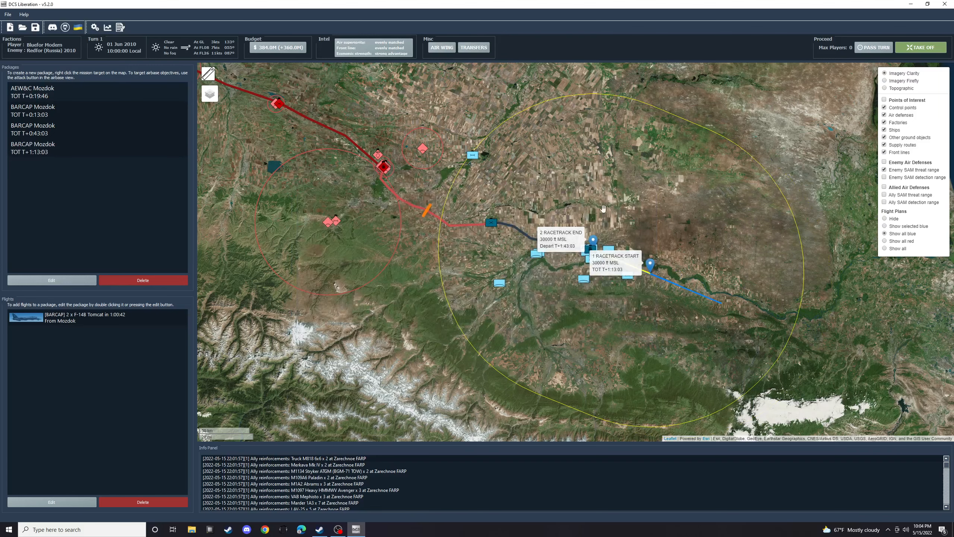
- Examine the last Mozdok BARCAP package and survey the map from Mozdok across the front line to the enemy bases
drag(516, 183, 558, 157)
drag(674, 169, 635, 144)
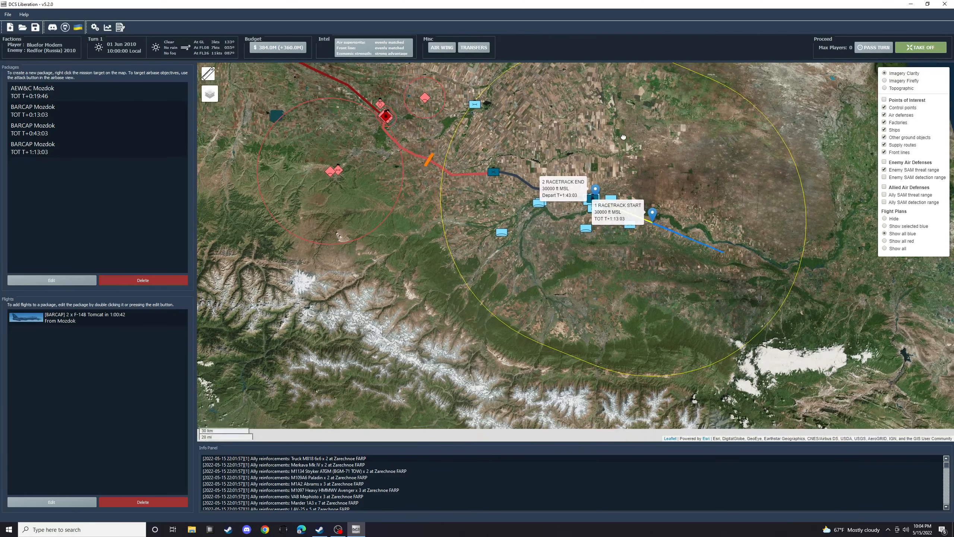
drag(681, 184, 635, 161)
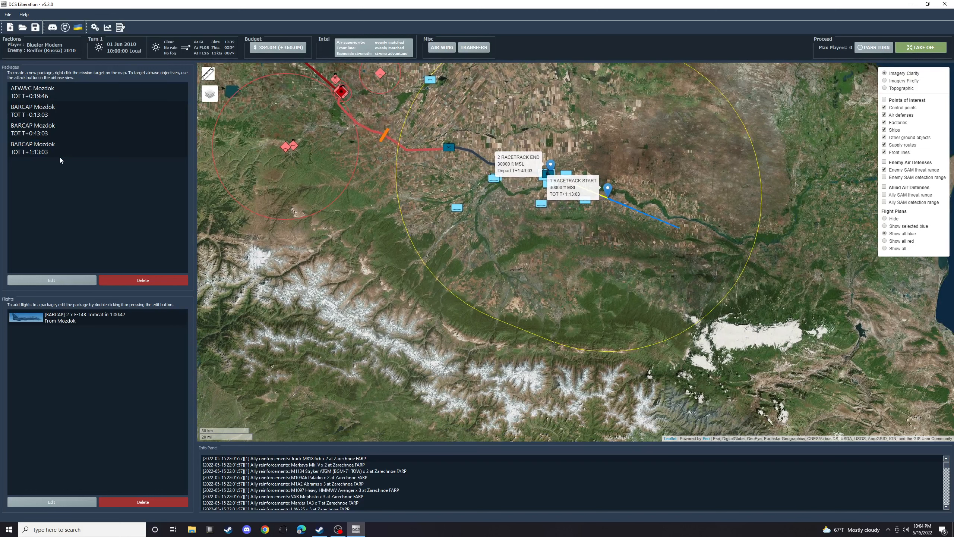
click(42, 150)
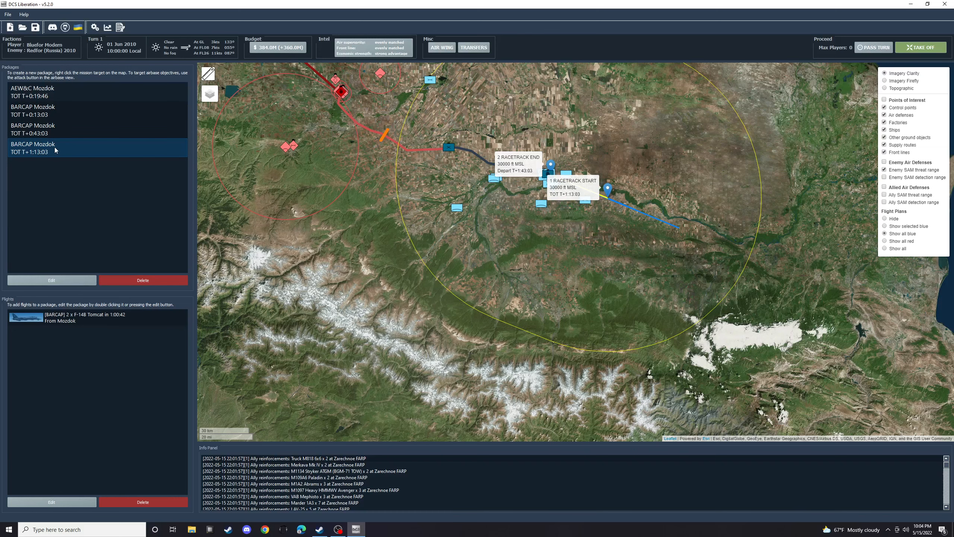
drag(299, 101, 507, 224)
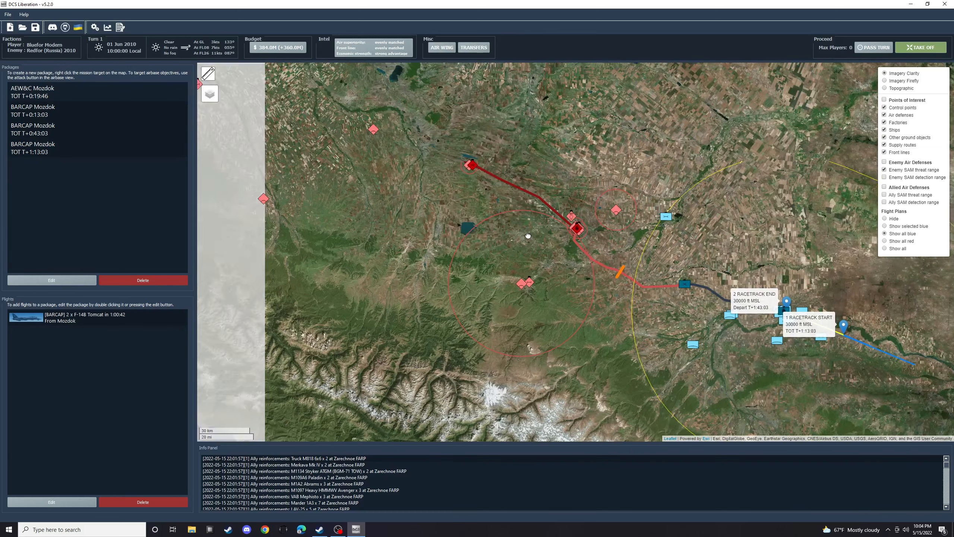
scroll(477, 224, down, 1)
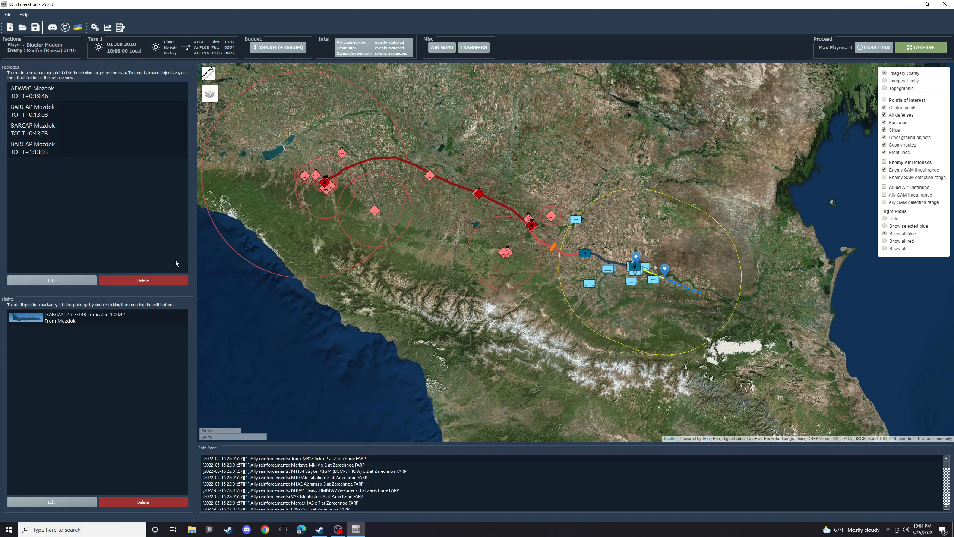
click(64, 145)
drag(409, 193, 418, 214)
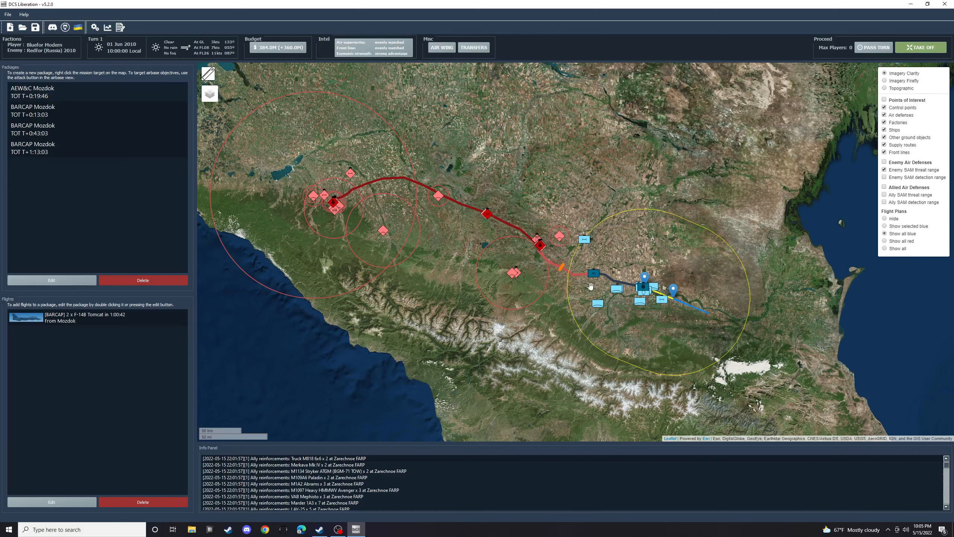
drag(566, 275, 520, 218)
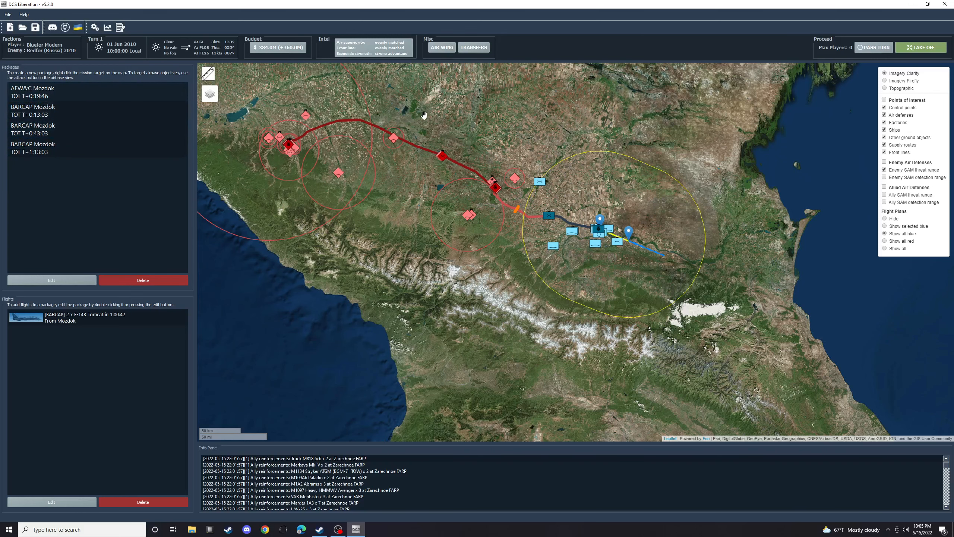
drag(436, 130, 457, 147)
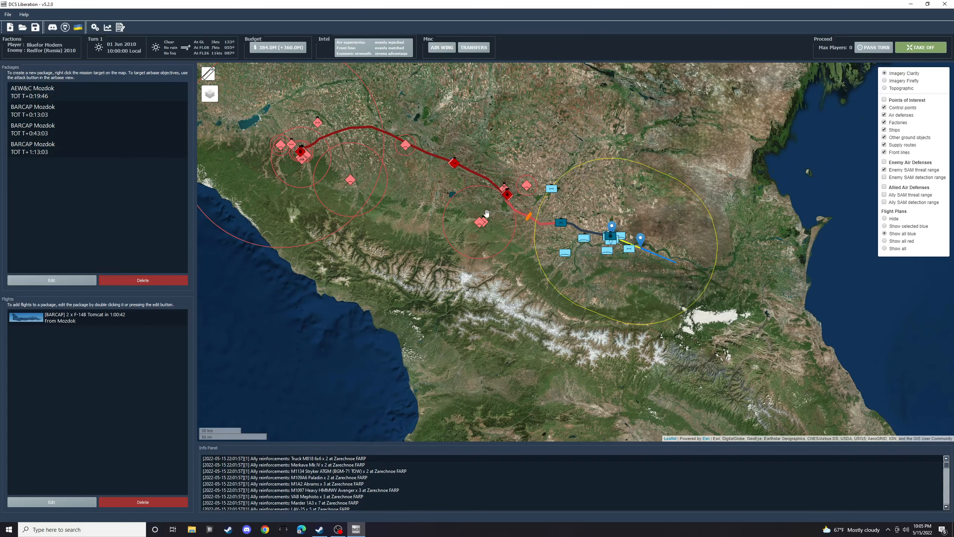
scroll(525, 227, up, 1)
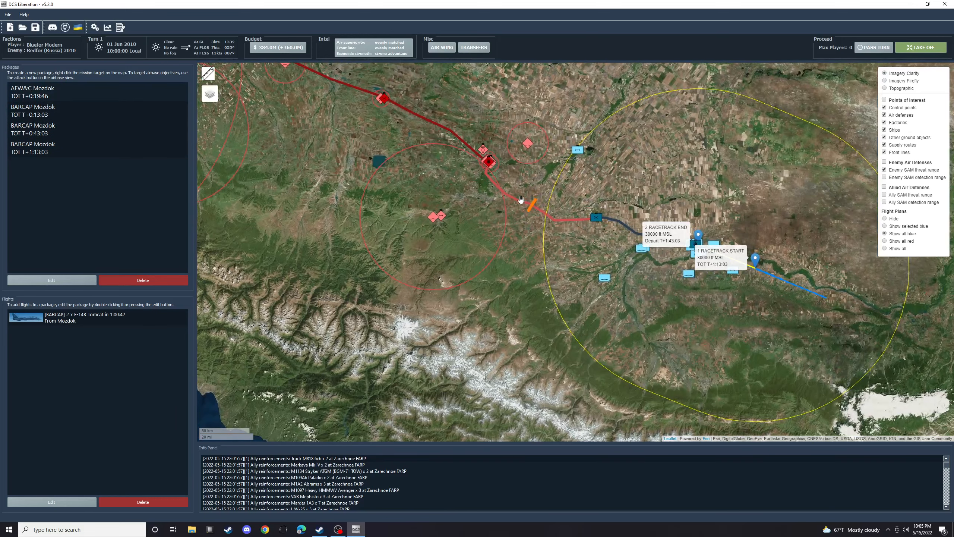
scroll(525, 183, up, 1)
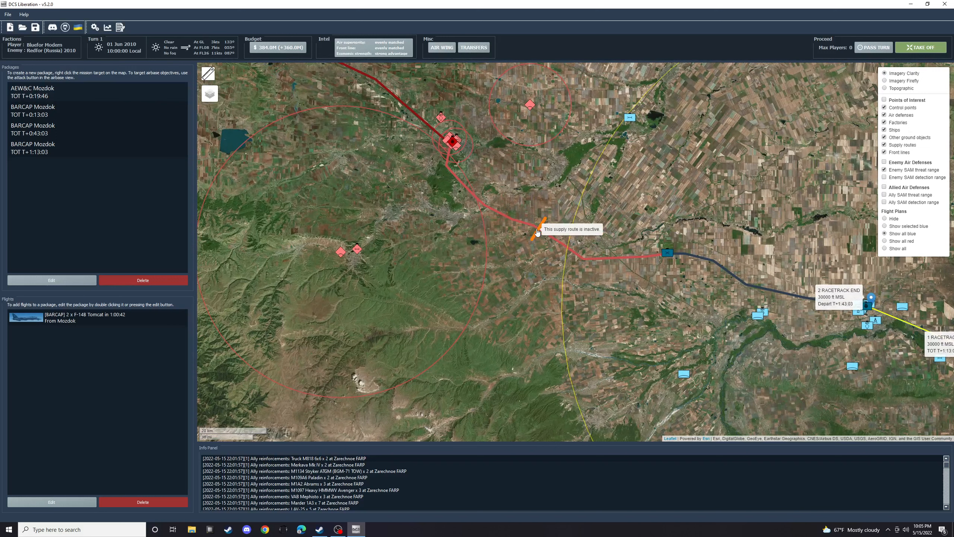
right_click(536, 228)
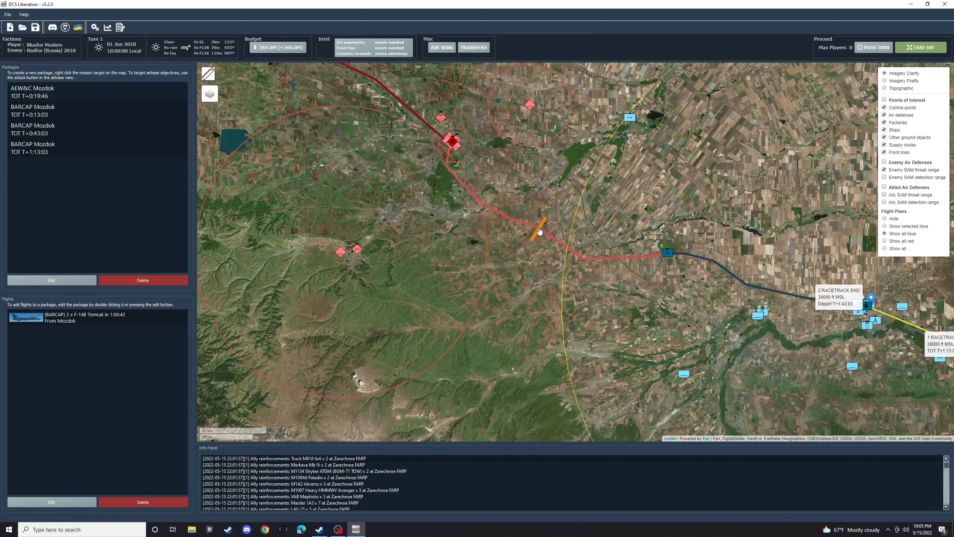
right_click(539, 231)
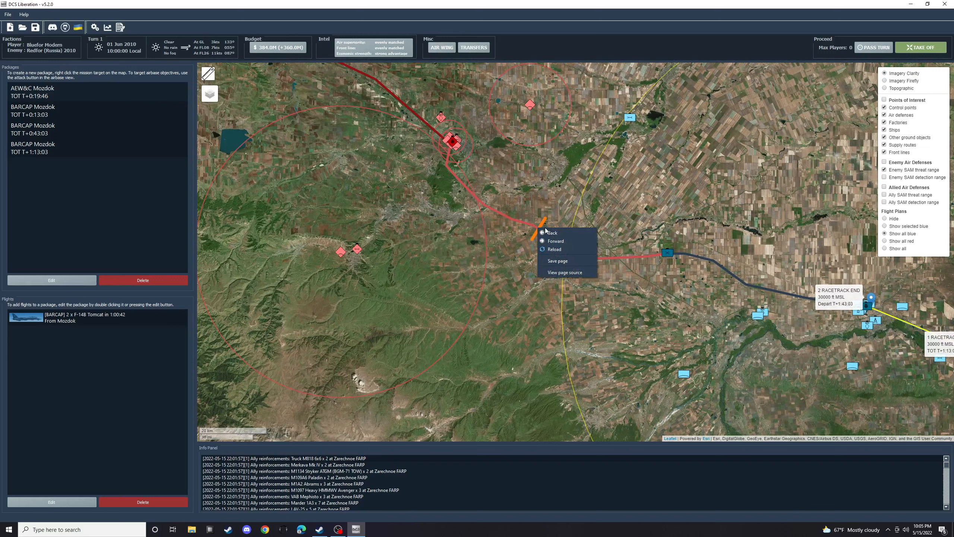
scroll(540, 227, up, 2)
right_click(493, 273)
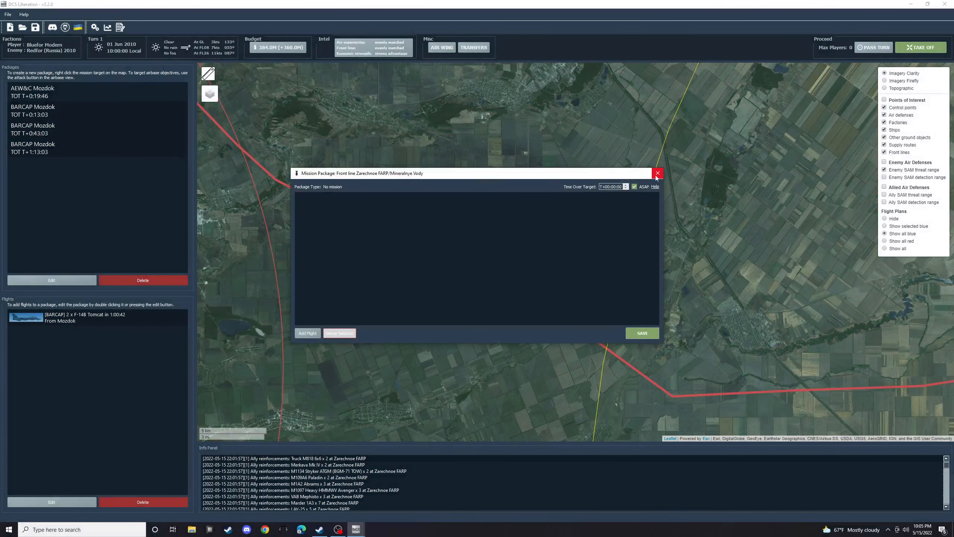
click(658, 174)
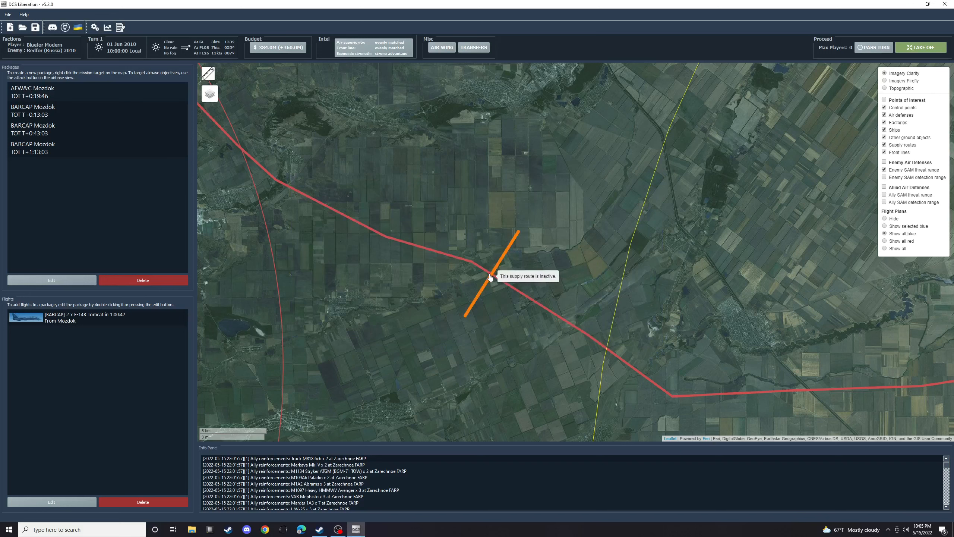
- Create and save a package for the Zarechnoe FARP/Mineralnye Vody front line with a CAS flight of two A-10C Thunderbolt II (Suite 7) aircraft
right_click(490, 276)
click(494, 268)
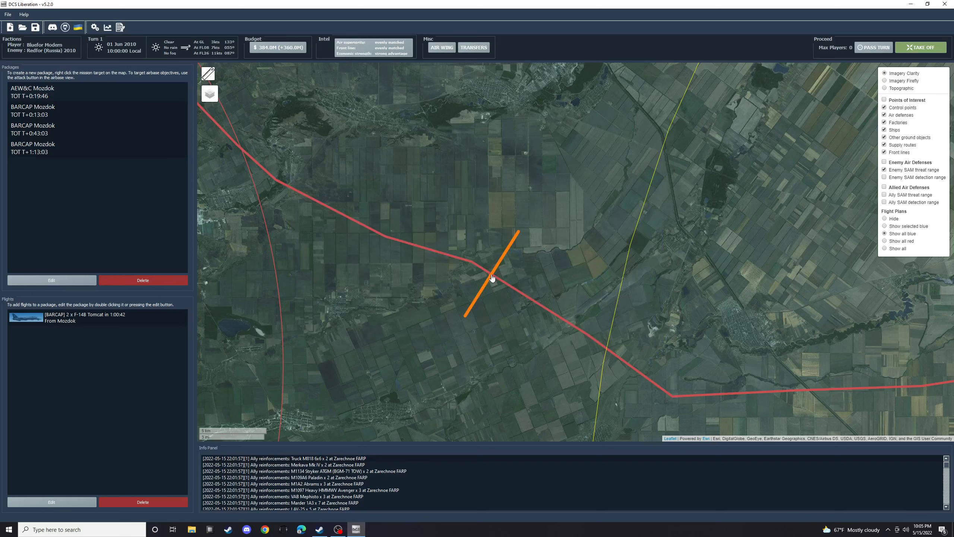
right_click(492, 277)
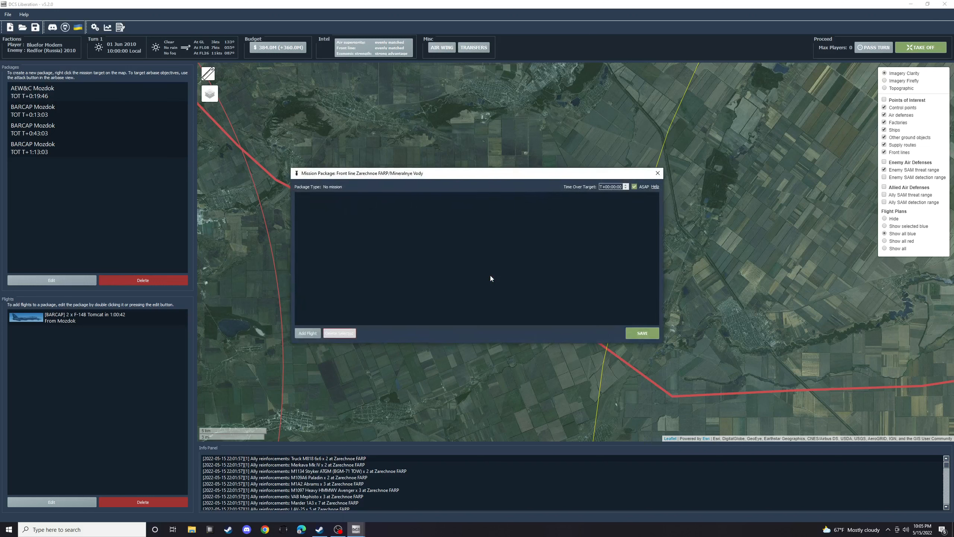
click(307, 333)
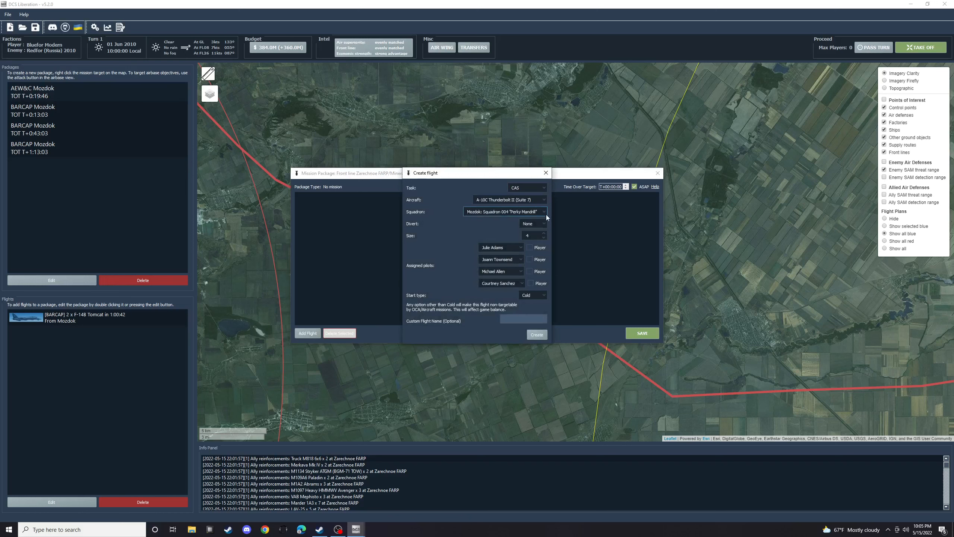
click(544, 238)
click(544, 238)
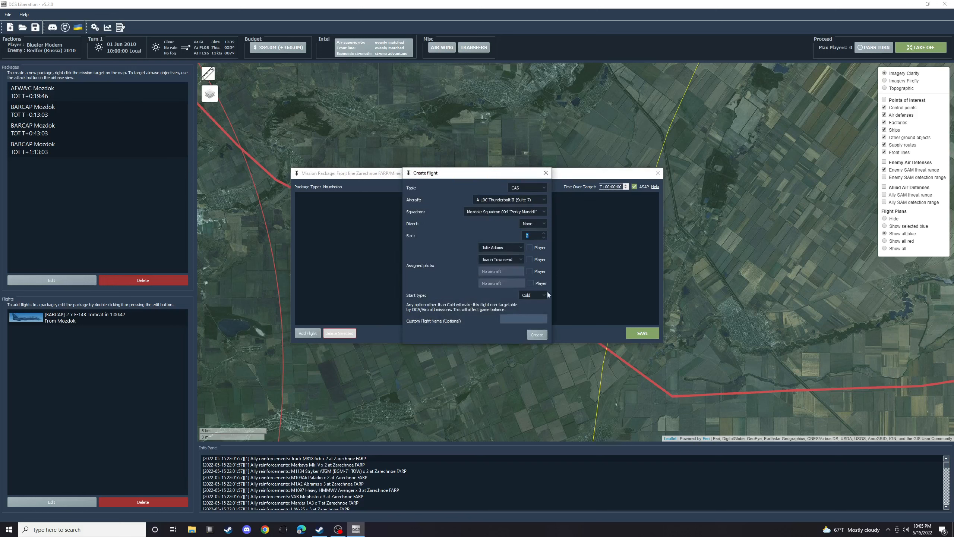
click(542, 336)
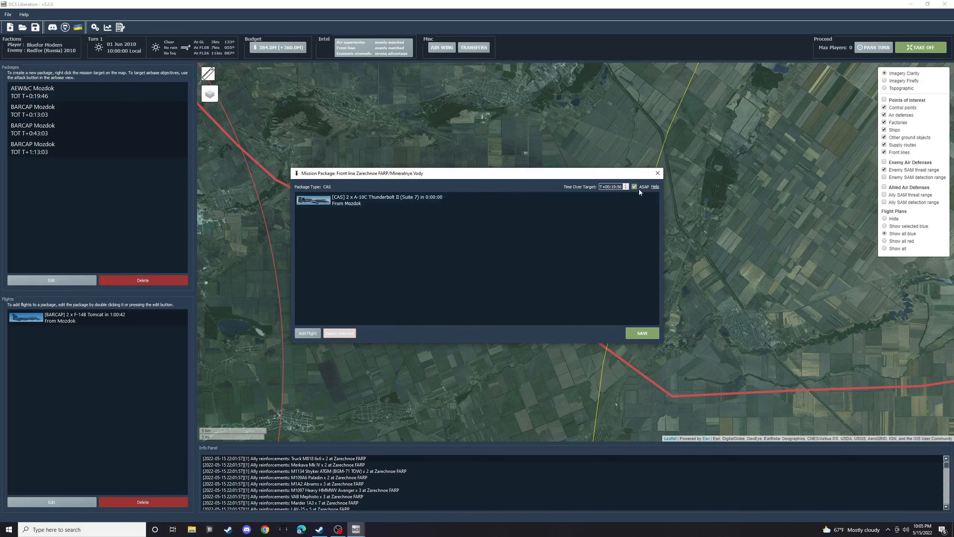
click(639, 335)
- Examine the CAS flight's route and the units of the LOBSTER enemy SAM site west of the front line
scroll(546, 234, down, 2)
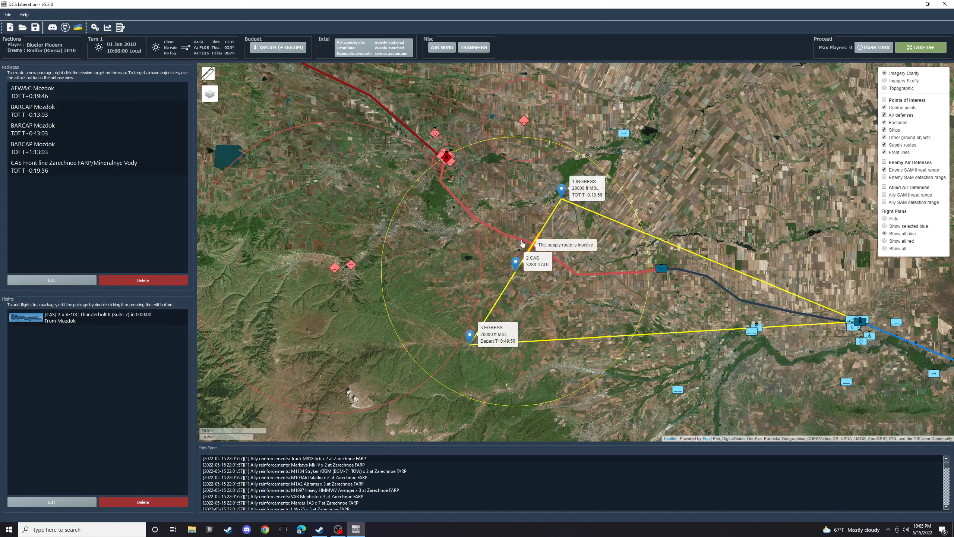
mouse_move(338, 269)
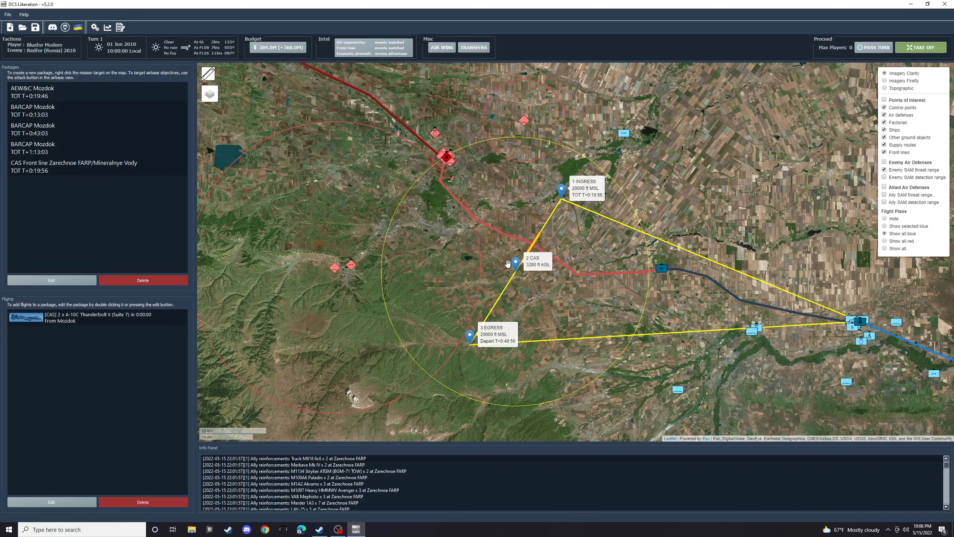
drag(432, 207, 582, 217)
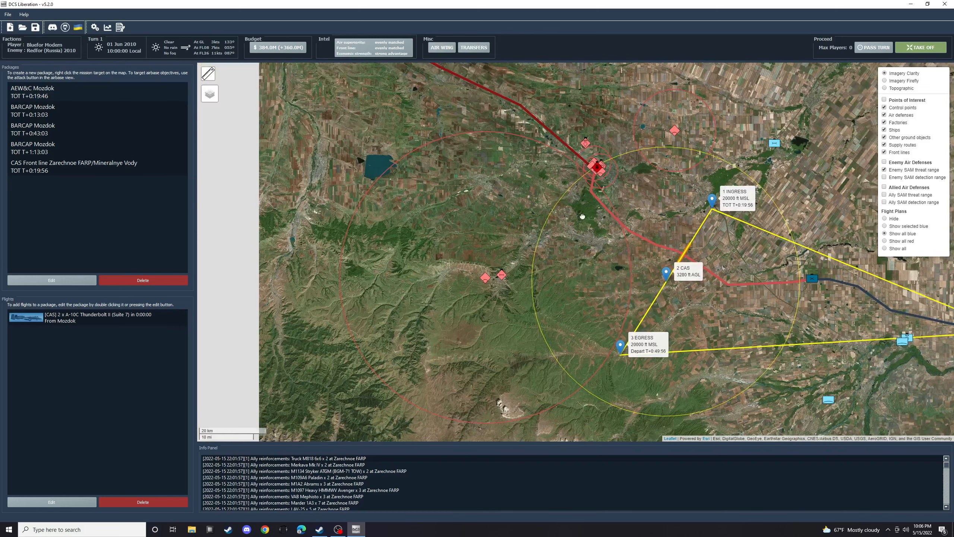
drag(645, 257, 556, 227)
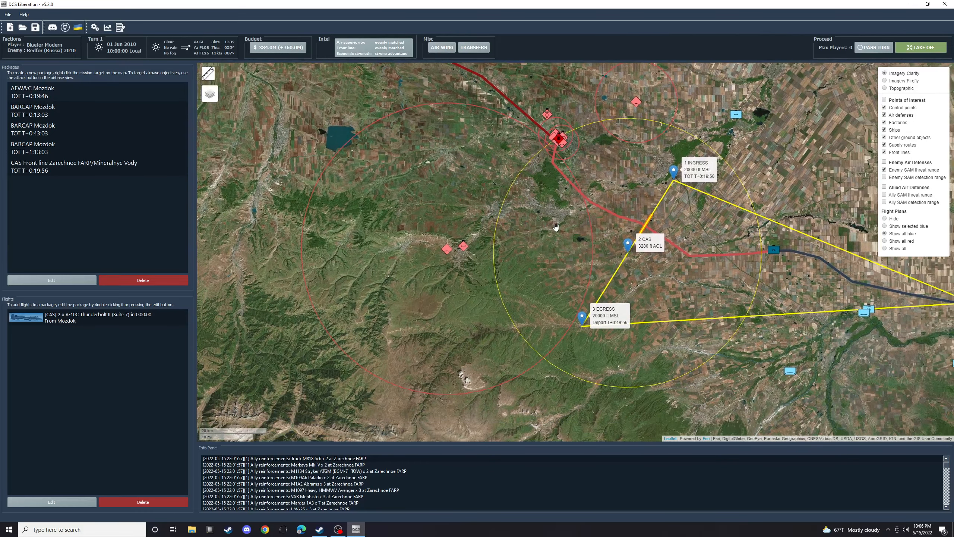
mouse_move(450, 251)
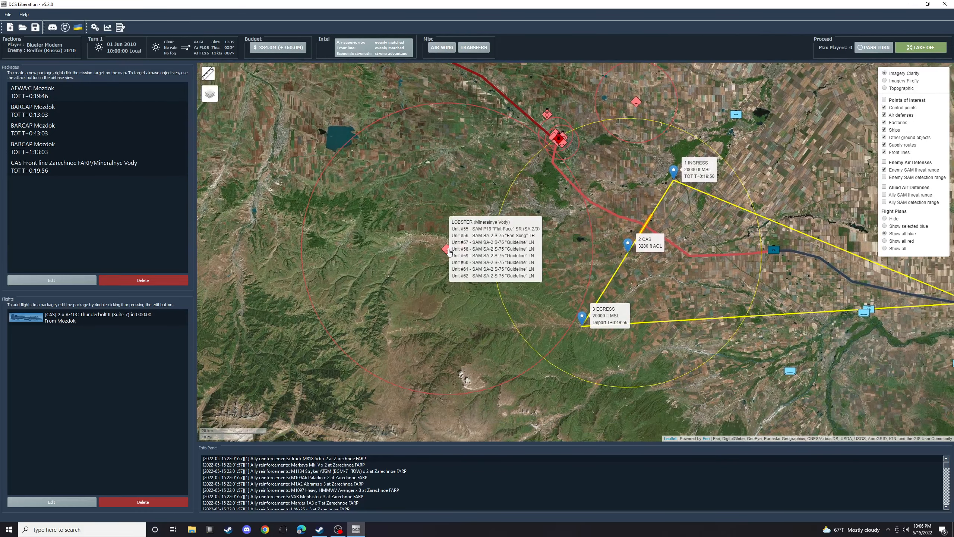
drag(649, 194, 592, 184)
drag(399, 178, 432, 172)
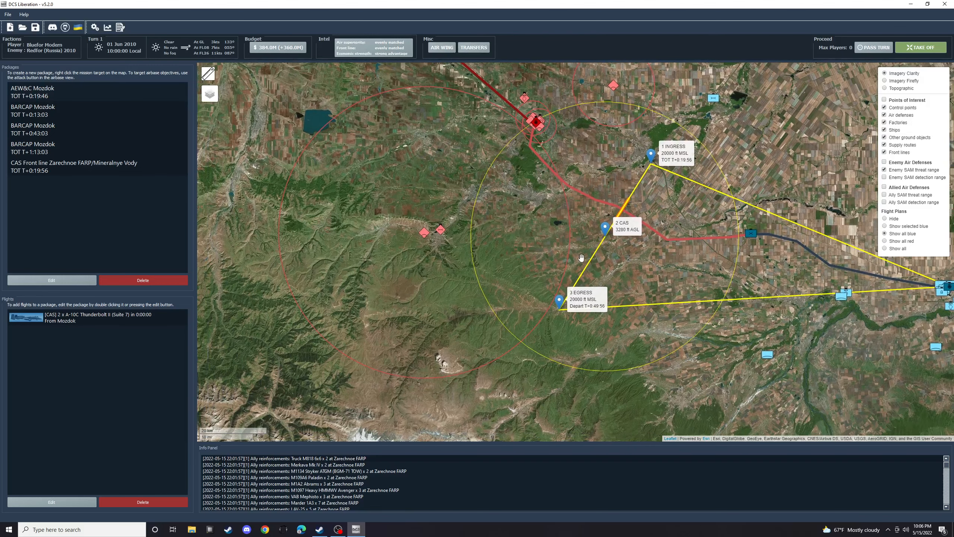
drag(419, 330, 467, 325)
drag(514, 198, 486, 221)
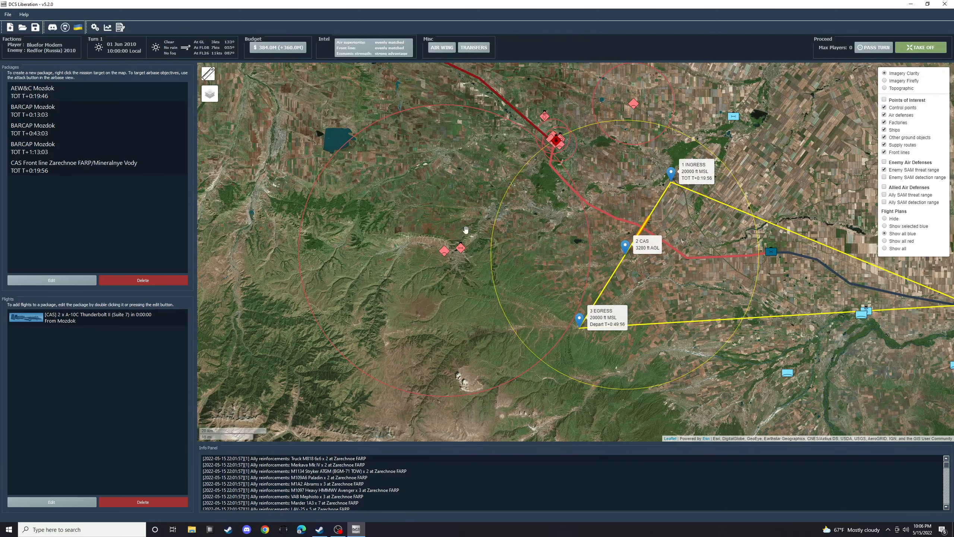
- Start a package against the LOBSTER SAM site and add a SEAD flight of two F-16CM Fighting Falcons (Block 50), with the first pilot as player
right_click(444, 257)
click(307, 333)
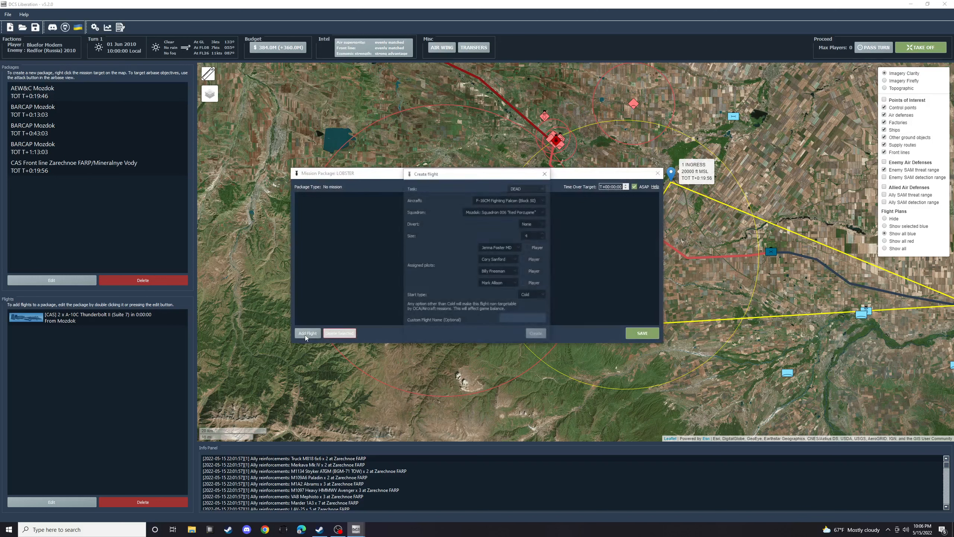
click(541, 190)
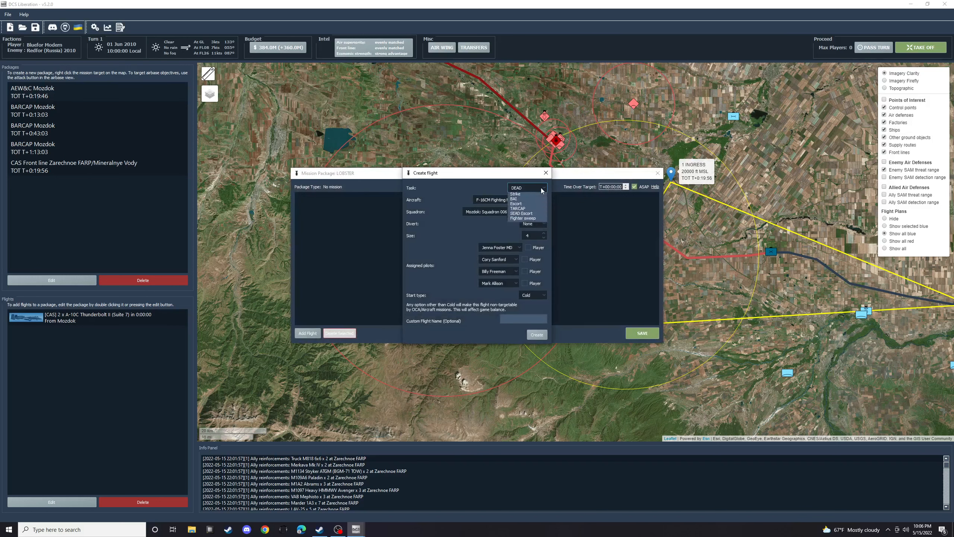
click(521, 202)
click(544, 200)
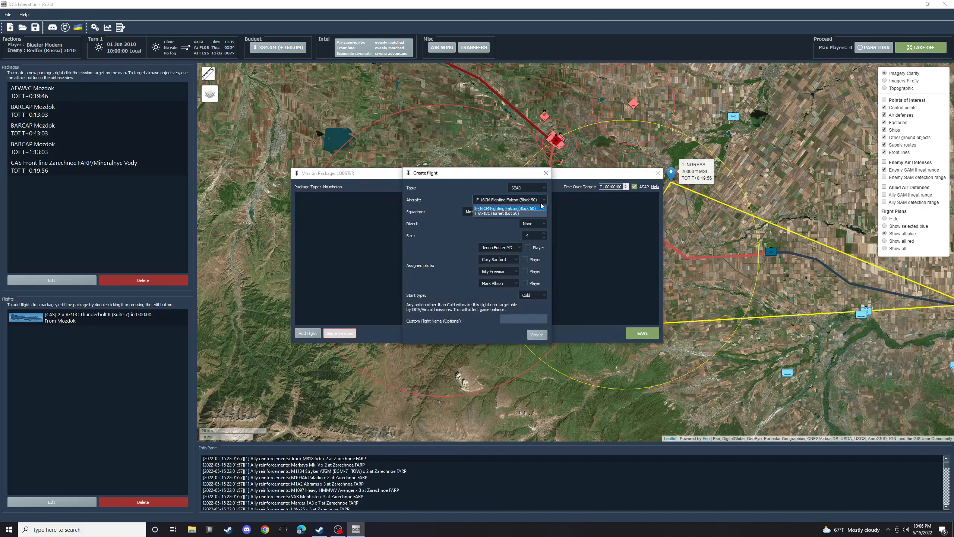
click(506, 208)
click(544, 237)
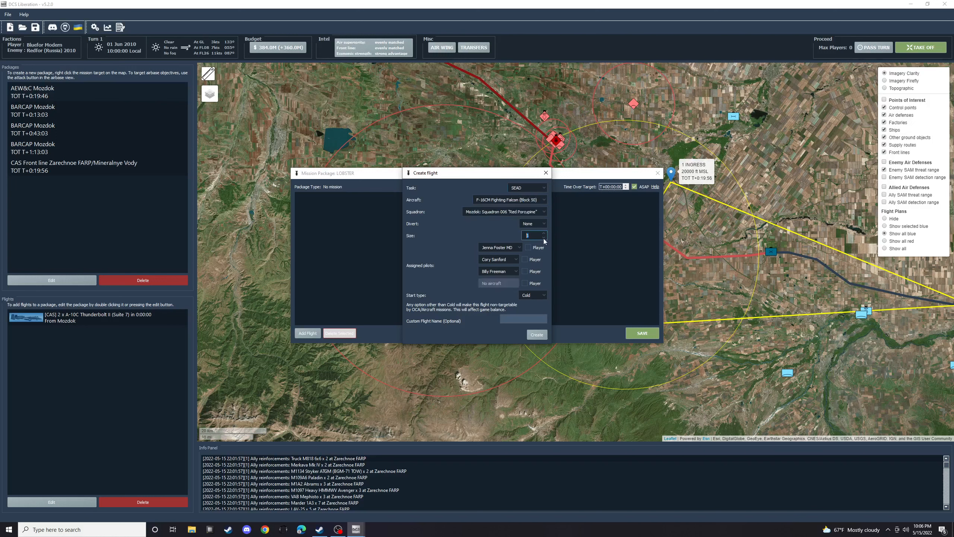
click(544, 238)
click(528, 248)
click(537, 335)
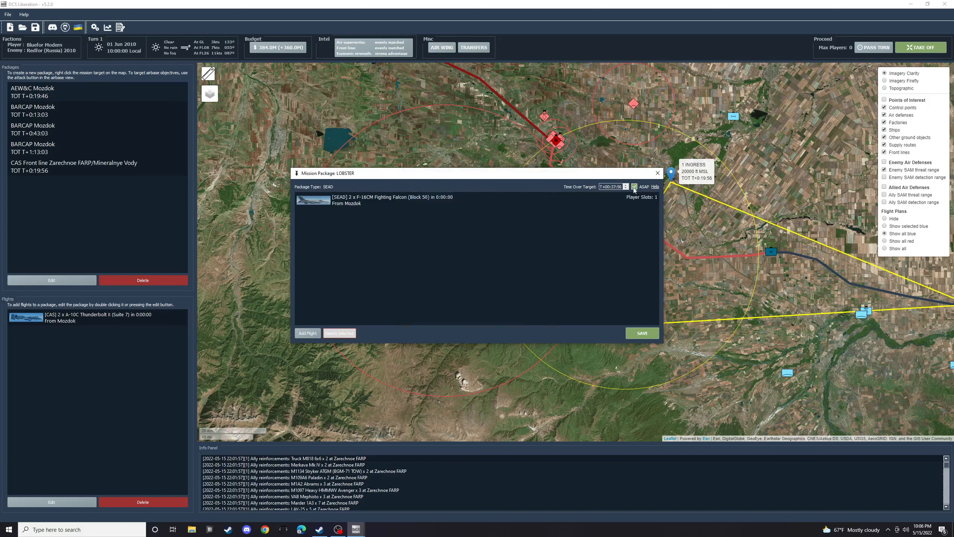
- Add a DEAD flight of two F-16CM Fighting Falcons (Block 50) from Mozdok to the LOBSTER package
click(312, 333)
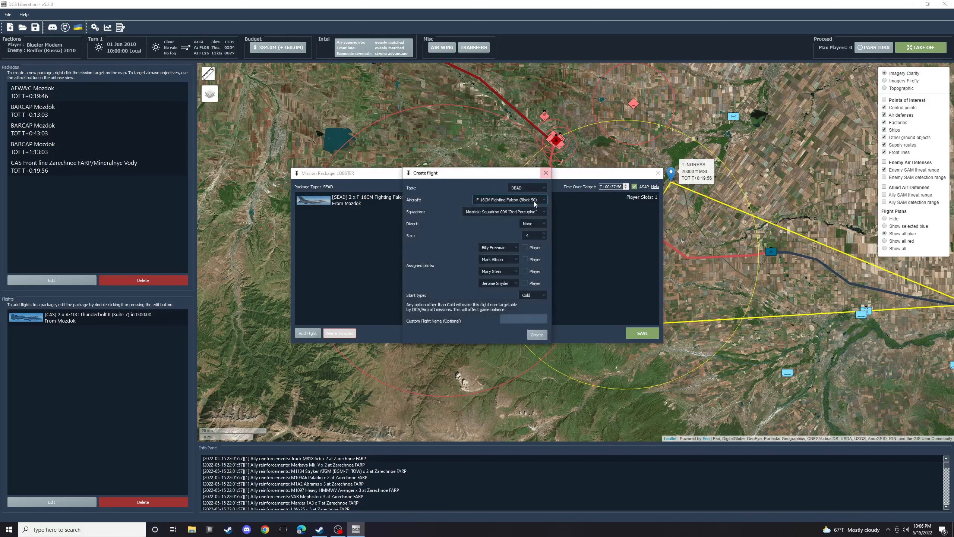
click(542, 190)
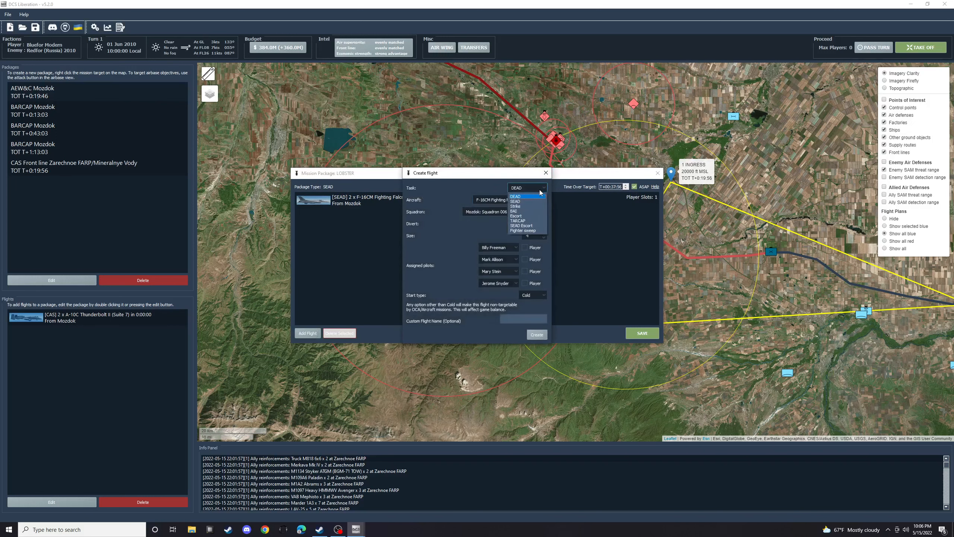
click(521, 197)
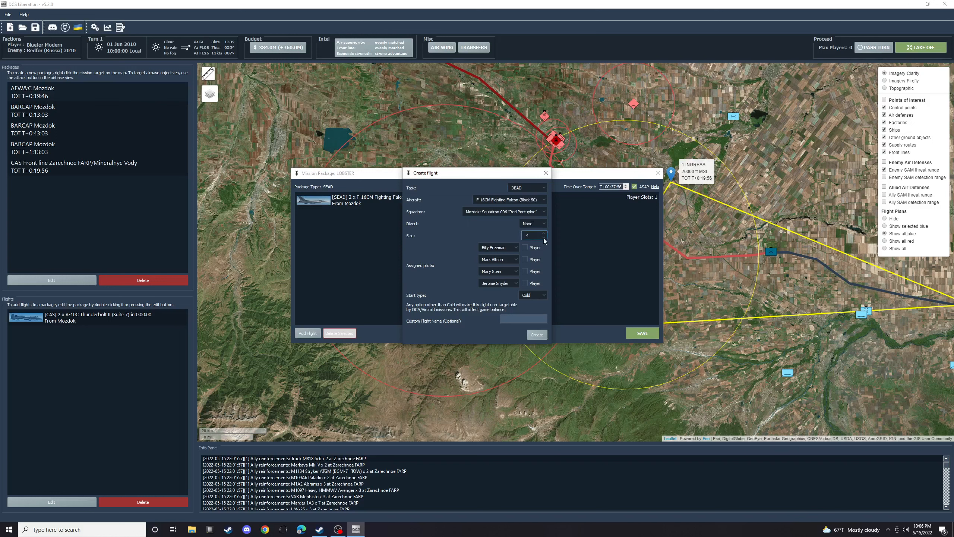
click(544, 238)
click(544, 238)
click(536, 334)
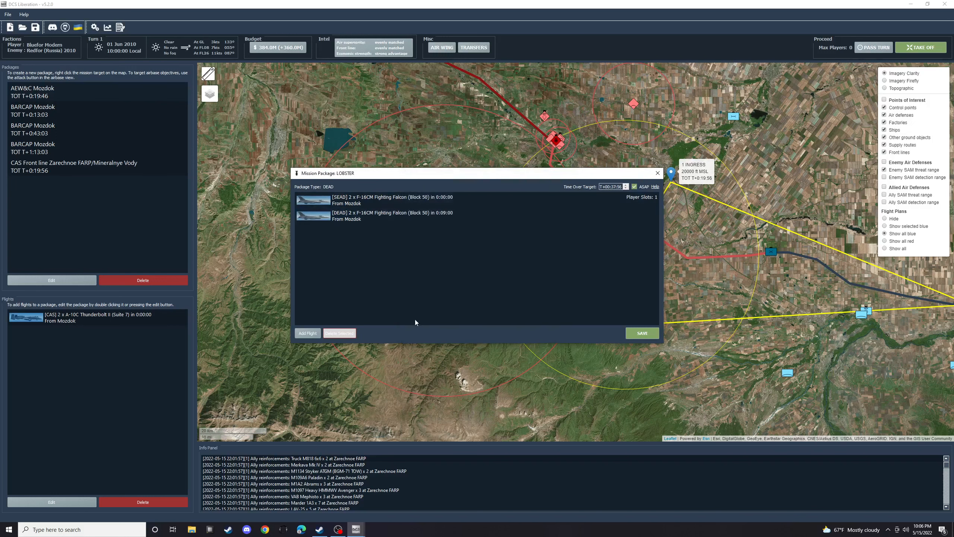
- Add an Escort flight of two F-15C Eagles from Mozdok's 106th Squadron "Spearhead" to the LOBSTER package
click(308, 333)
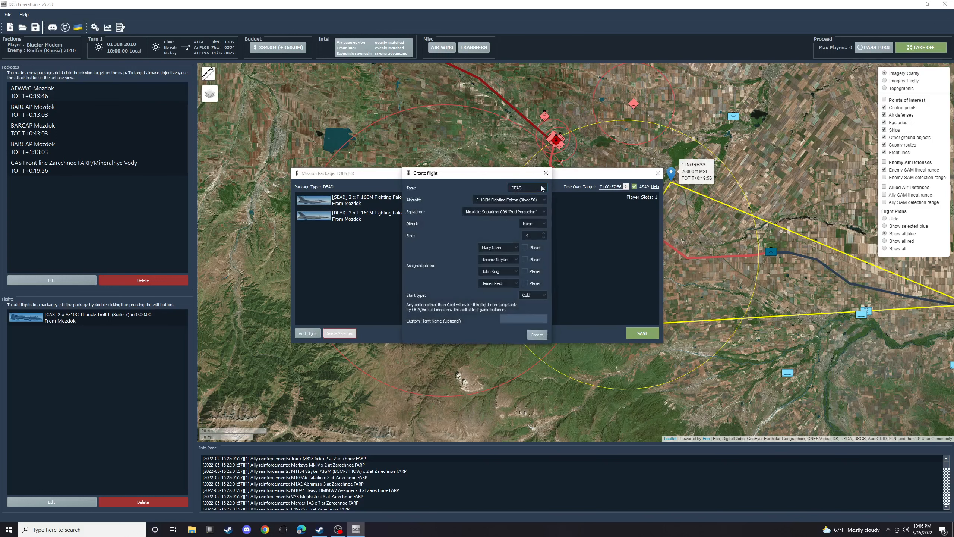
click(540, 188)
click(524, 216)
click(545, 203)
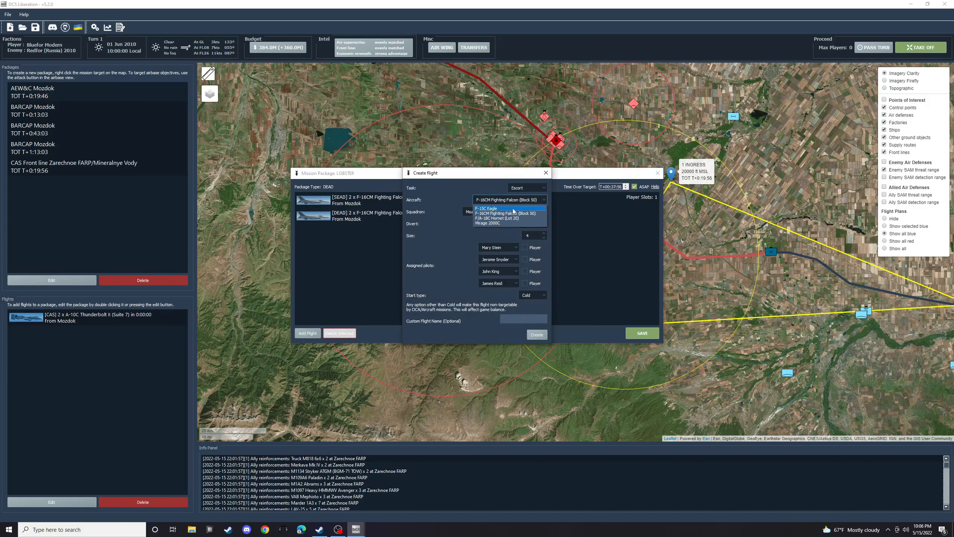
click(487, 209)
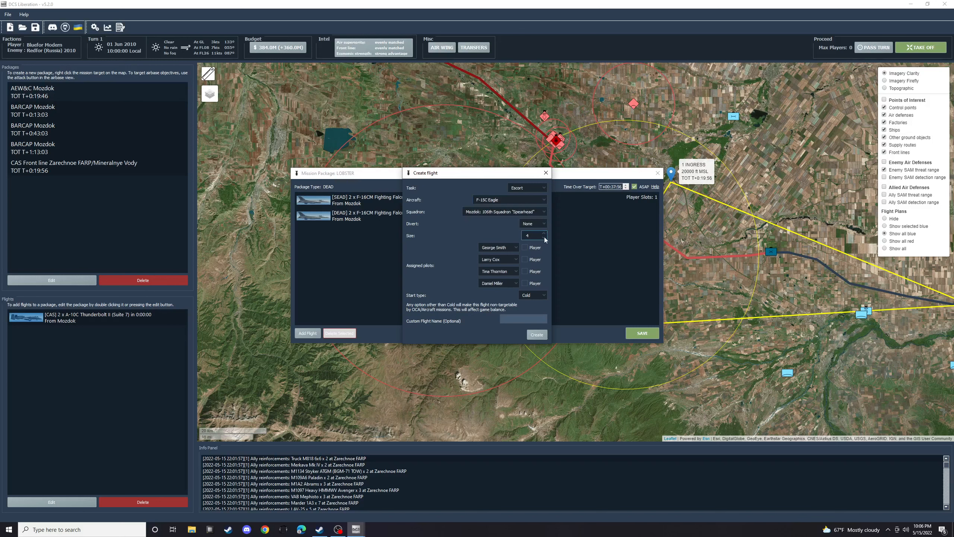
double_click(544, 237)
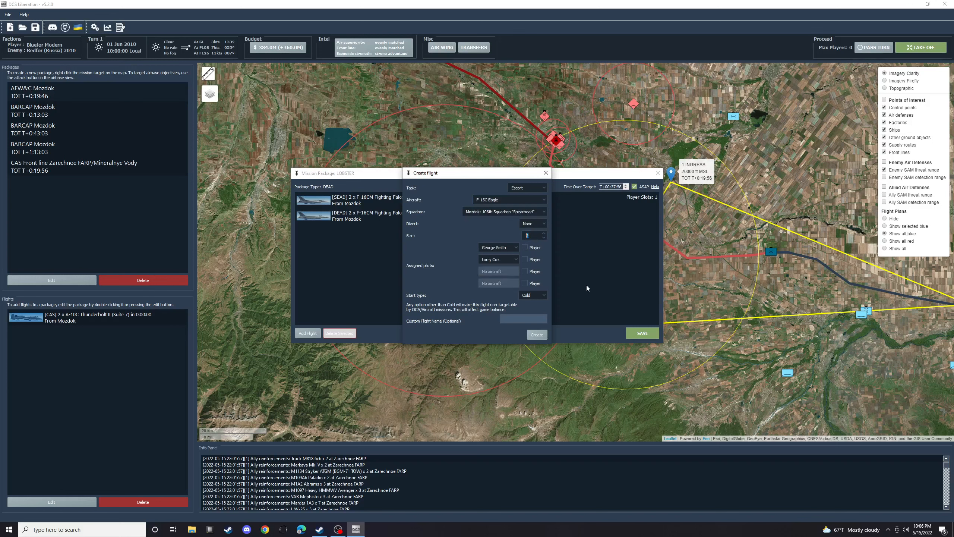
click(537, 334)
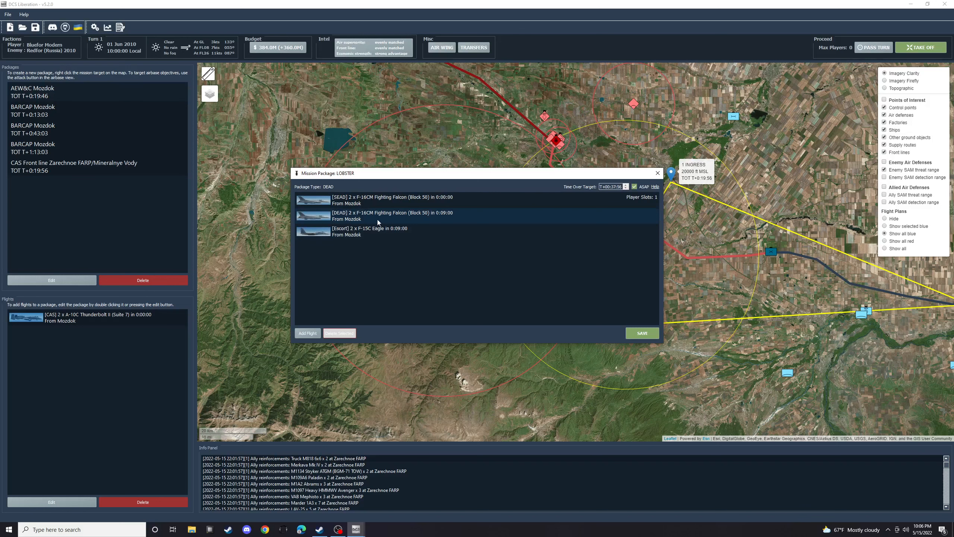
- Delete the F-15C Escort flight and the F-16CM DEAD flight from the LOBSTER package, keeping only the SEAD flight
click(383, 232)
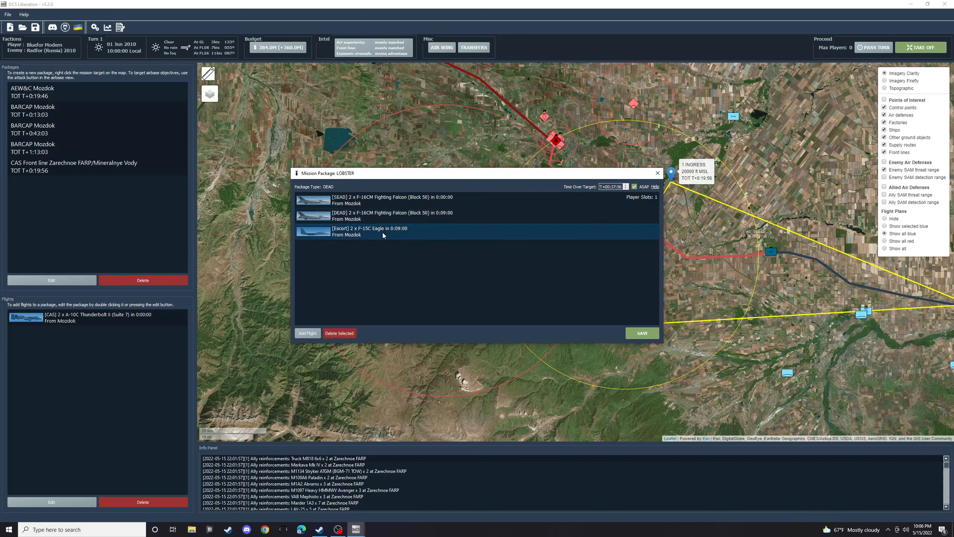
click(334, 336)
click(345, 334)
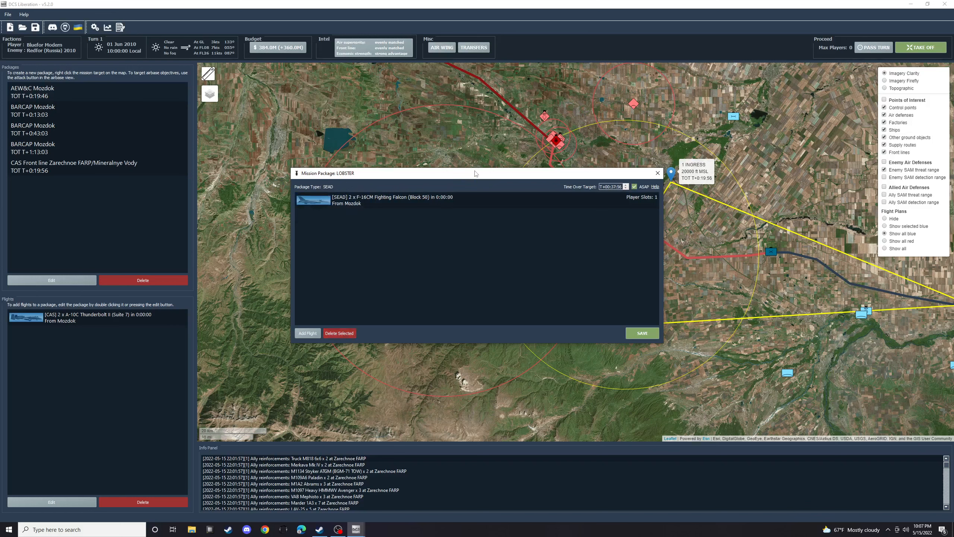
- Uncover the map to check the area around the LOBSTER SAM site, and save the SEAD package
drag(475, 173, 597, 375)
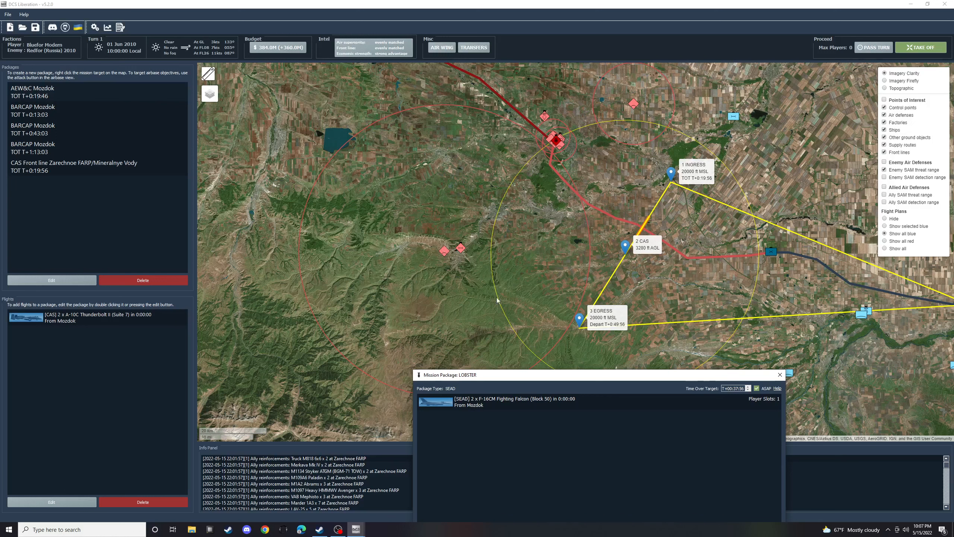
drag(547, 379, 470, 219)
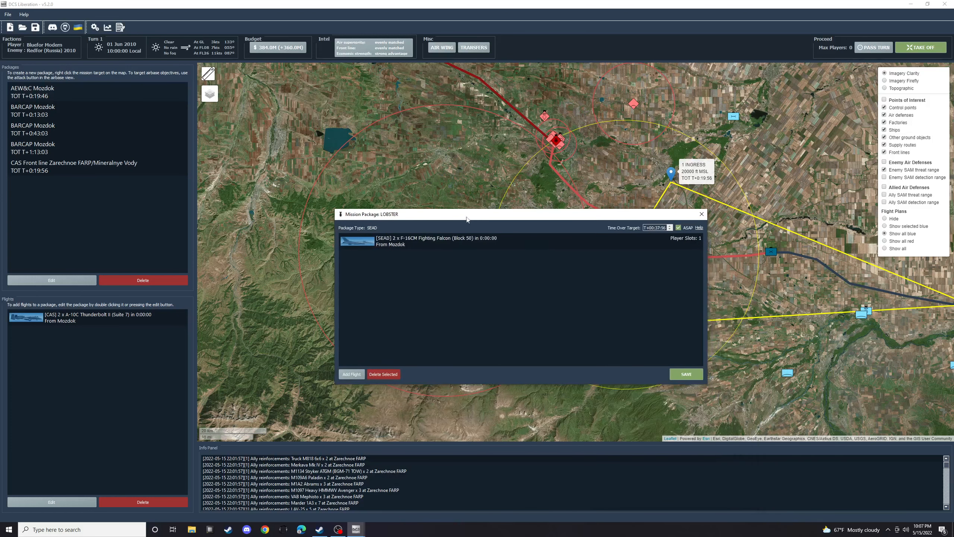
click(686, 374)
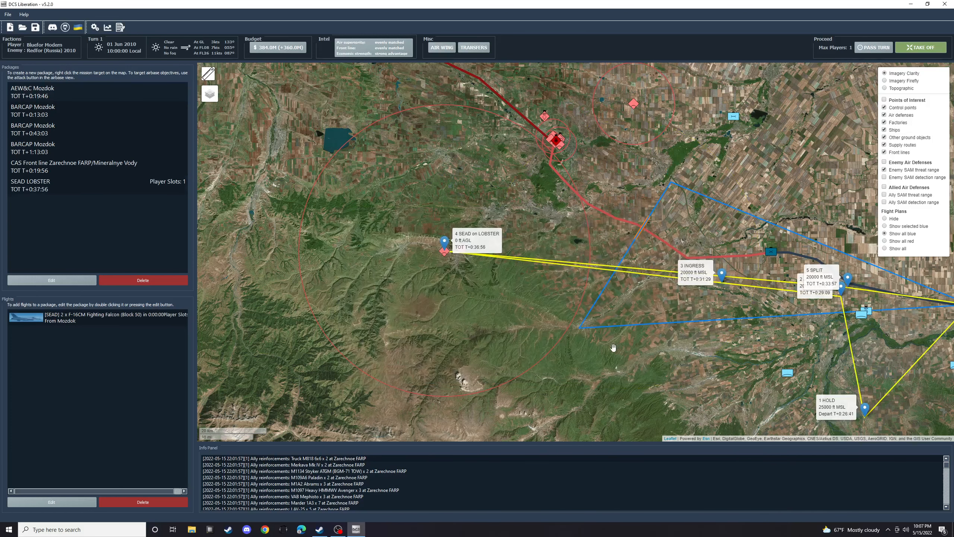